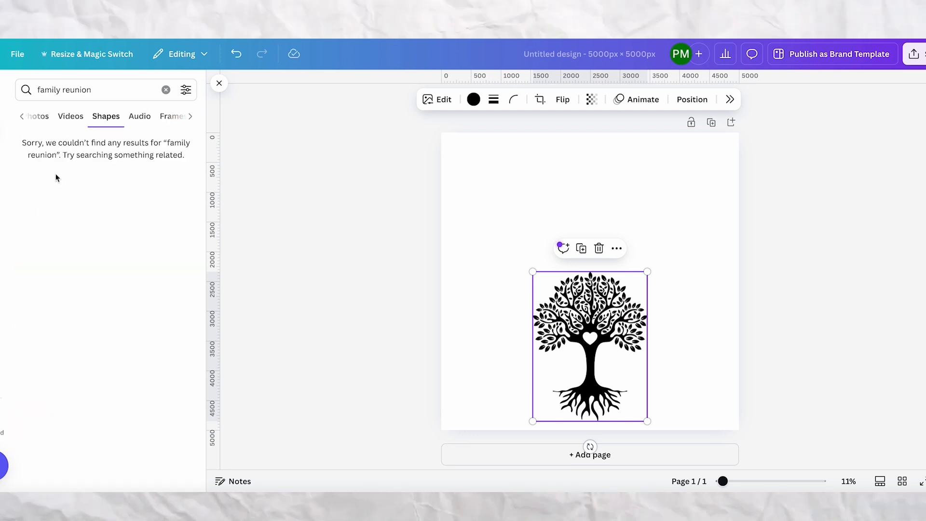
# Add a circle shape to the design and adjust its outline weight.
pyautogui.click(177, 223)
pyautogui.scroll(-2, 155, 241)
pyautogui.click(102, 260)
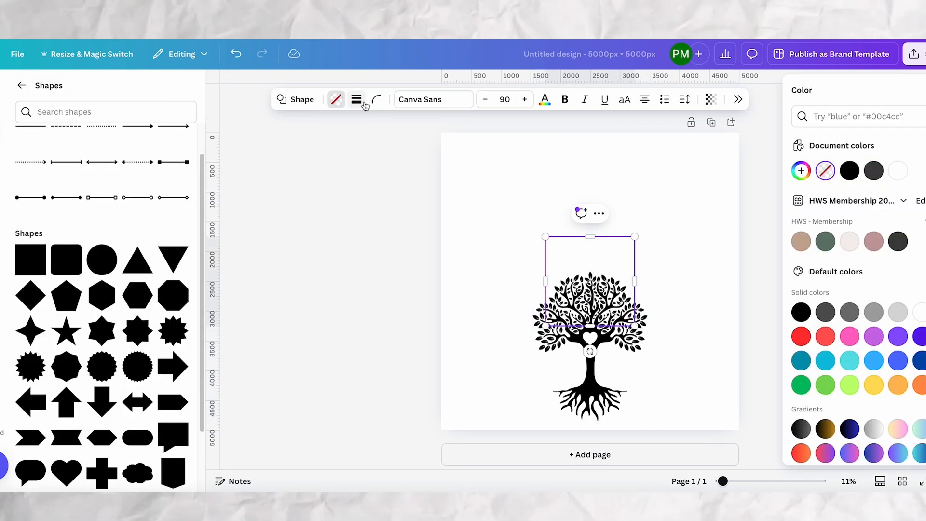
pyautogui.click(355, 99)
pyautogui.moveTo(292, 169); pyautogui.dragTo(314, 172)
# Enlarge the circle and center it on the page, and shrink the tree over the circle's lower edge.
pyautogui.moveTo(545, 237); pyautogui.dragTo(478, 169)
pyautogui.moveTo(634, 326); pyautogui.dragTo(673, 365)
pyautogui.moveTo(551, 217); pyautogui.dragTo(566, 222)
pyautogui.click(587, 313)
pyautogui.moveTo(534, 271); pyautogui.dragTo(553, 298)
pyautogui.moveTo(624, 337); pyautogui.dragTo(614, 325)
# Add the heading "Our Roots Run Deep" above the circle and set its font to Lilita One.
pyautogui.click(465, 294)
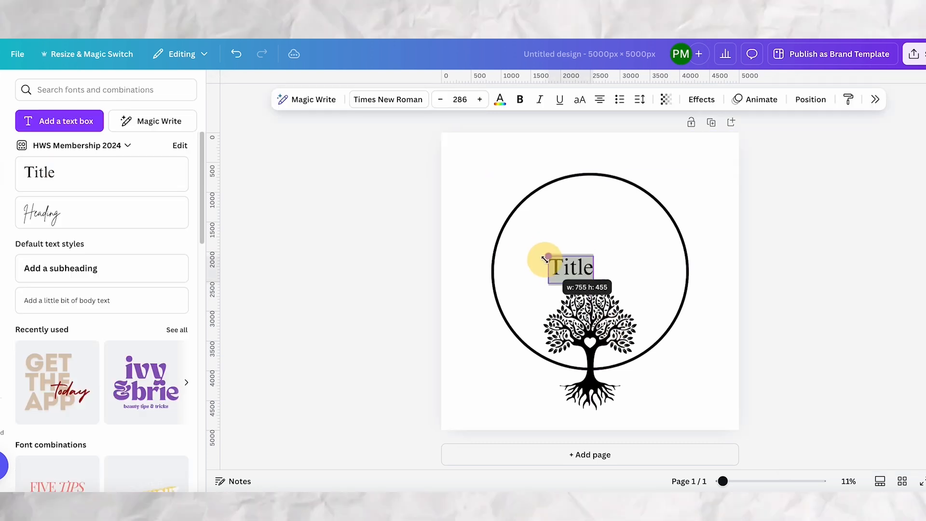
pyautogui.write('Our Roots Run Deep')
pyautogui.moveTo(570, 267); pyautogui.dragTo(596, 158)
pyautogui.click(388, 100)
pyautogui.click(861, 286)
pyautogui.scroll(-5, 862, 265)
pyautogui.click(862, 271)
# Curve the heading along the circle's upper edge, center it and increase its font size slightly.
pyautogui.click(702, 100)
pyautogui.click(865, 372)
pyautogui.moveTo(845, 441); pyautogui.dragTo(847, 441)
pyautogui.moveTo(622, 160); pyautogui.dragTo(616, 162)
pyautogui.moveTo(846, 440); pyautogui.dragTo(847, 441)
pyautogui.click(479, 100)
pyautogui.click(716, 359)
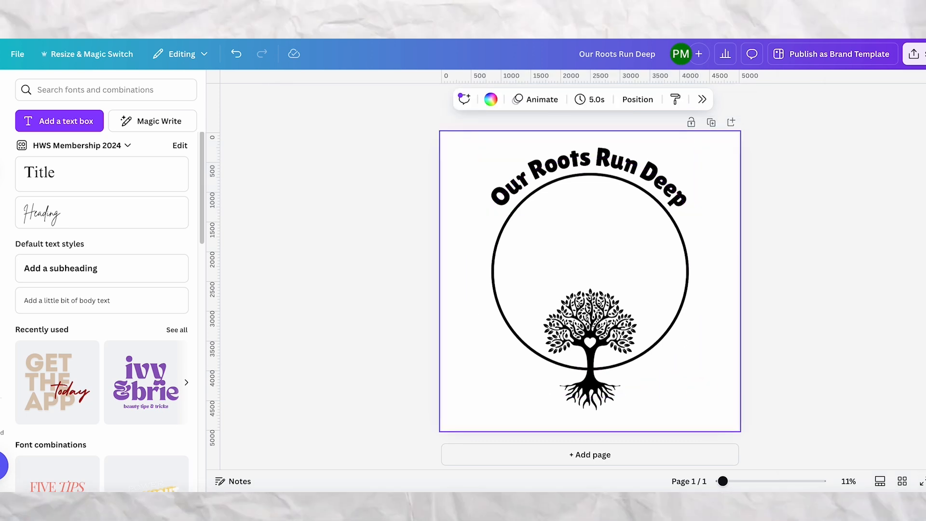
# Add "2024" and "Family Reunion" as separate text lines inside the upper part of the circle.
pyautogui.click(50, 185)
pyautogui.write('2024 Family Reunion')
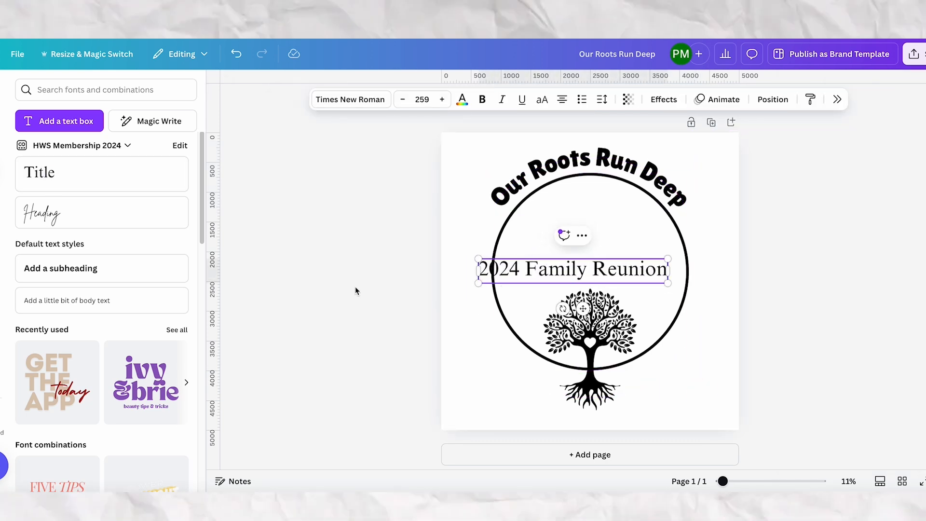
pyautogui.moveTo(478, 271); pyautogui.dragTo(496, 279)
pyautogui.moveTo(581, 284); pyautogui.dragTo(601, 234)
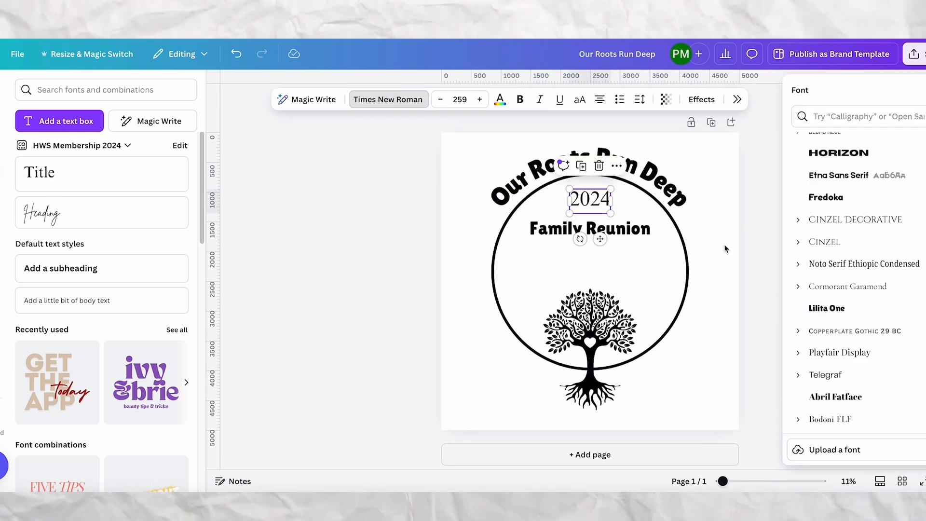
# Set "2024" in Lilita One and enlarge both "2024" and "Family Reunion" beneath the heading.
pyautogui.click(826, 308)
pyautogui.click(631, 217)
pyautogui.click(590, 201)
pyautogui.moveTo(567, 213); pyautogui.dragTo(597, 211)
pyautogui.click(590, 237)
pyautogui.moveTo(528, 246); pyautogui.dragTo(517, 254)
pyautogui.click(714, 338)
# Shrink the tree slightly and center it horizontally over the circle's lower edge.
pyautogui.click(598, 337)
pyautogui.moveTo(543, 288); pyautogui.dragTo(555, 304)
pyautogui.click(601, 331)
pyautogui.moveTo(598, 338); pyautogui.dragTo(592, 338)
# Search the graphics for "ribbon banner" and add the outlined arched ribbon to the design.
pyautogui.click(1, 129)
pyautogui.click(177, 232)
pyautogui.scroll(-5, 145, 299)
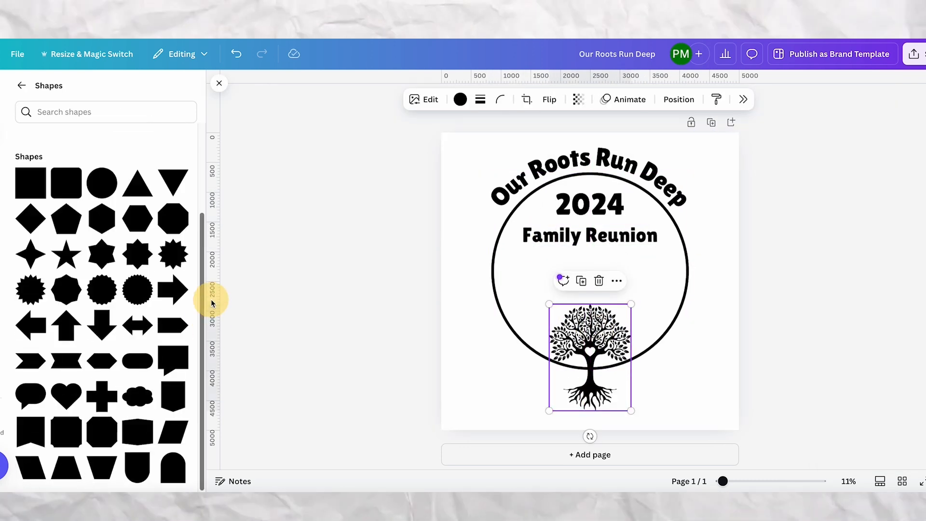
pyautogui.click(22, 85)
pyautogui.click(51, 90)
pyautogui.write('banner')
pyautogui.click(67, 157)
pyautogui.click(55, 116)
pyautogui.scroll(-5, 100, 244)
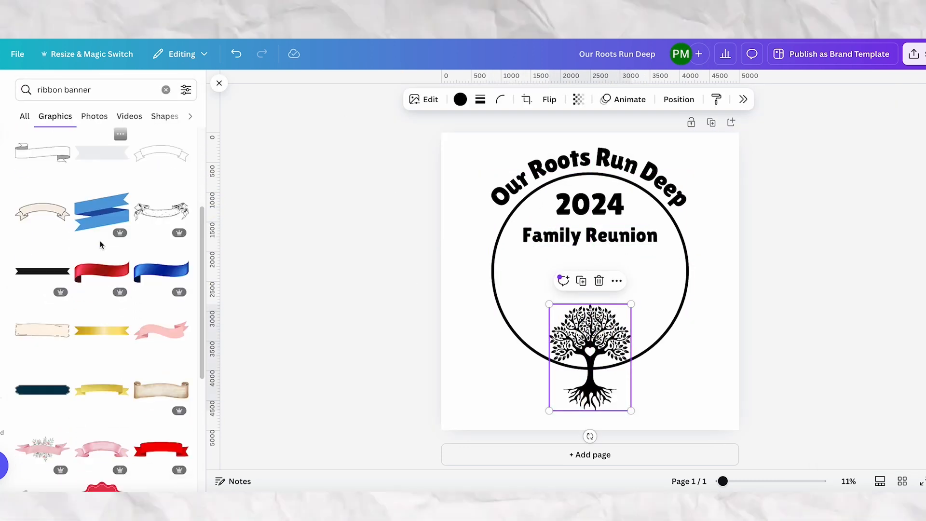
pyautogui.scroll(-12, 101, 245)
pyautogui.click(44, 397)
# Enlarge the ribbon banner across the circle and center it just below "Family Reunion".
pyautogui.moveTo(590, 282); pyautogui.dragTo(532, 282)
pyautogui.moveTo(594, 302); pyautogui.dragTo(725, 338)
pyautogui.moveTo(614, 293); pyautogui.dragTo(608, 283)
pyautogui.click(695, 386)
pyautogui.click(531, 294)
pyautogui.moveTo(461, 333); pyautogui.dragTo(450, 339)
pyautogui.moveTo(717, 337); pyautogui.dragTo(729, 340)
pyautogui.moveTo(585, 278); pyautogui.dragTo(585, 273)
pyautogui.click(696, 380)
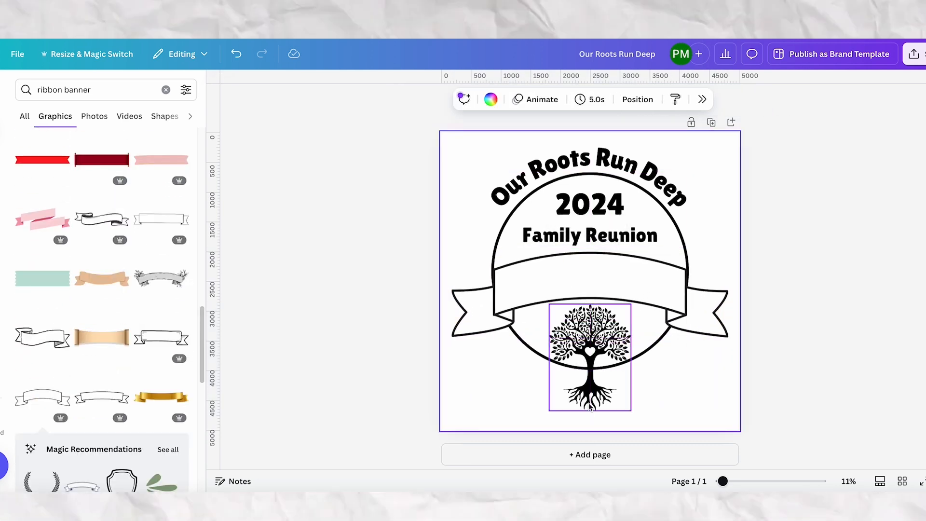
# Enlarge the tree and center it horizontally below the banner.
pyautogui.click(590, 408)
pyautogui.moveTo(549, 411); pyautogui.dragTo(538, 424)
pyautogui.click(645, 401)
pyautogui.moveTo(589, 381); pyautogui.dragTo(594, 378)
pyautogui.click(693, 392)
# Move the tree layer above the circle layer, keeping it beneath the banner.
pyautogui.click(637, 99)
pyautogui.moveTo(897, 362); pyautogui.dragTo(897, 319)
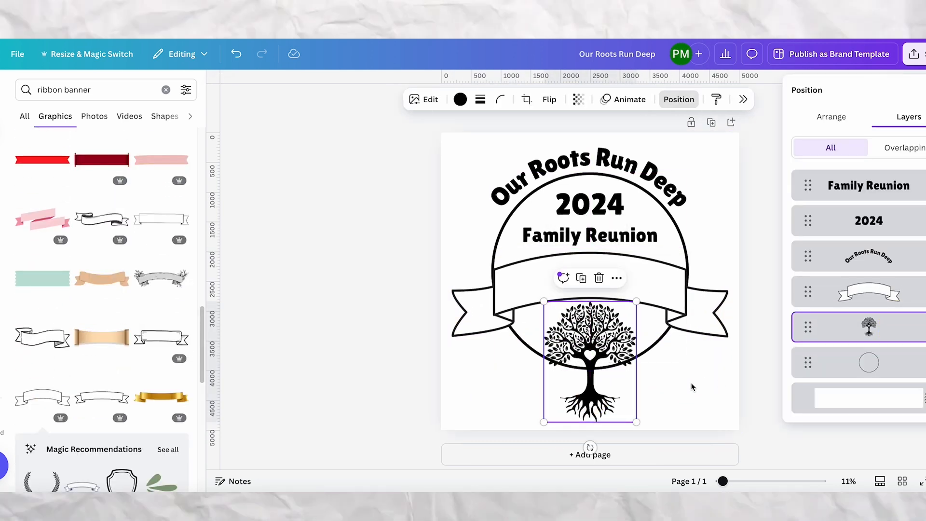
pyautogui.click(682, 391)
# Shrink the ribbon banner evenly from both ends so it sits within the page margins.
pyautogui.click(531, 297)
pyautogui.moveTo(453, 337); pyautogui.dragTo(465, 332)
pyautogui.moveTo(729, 332); pyautogui.dragTo(715, 328)
pyautogui.click(734, 401)
# Thicken the outline of the circle behind the banner.
pyautogui.click(663, 334)
pyautogui.click(366, 100)
pyautogui.moveTo(347, 173); pyautogui.dragTo(391, 171)
pyautogui.click(600, 275)
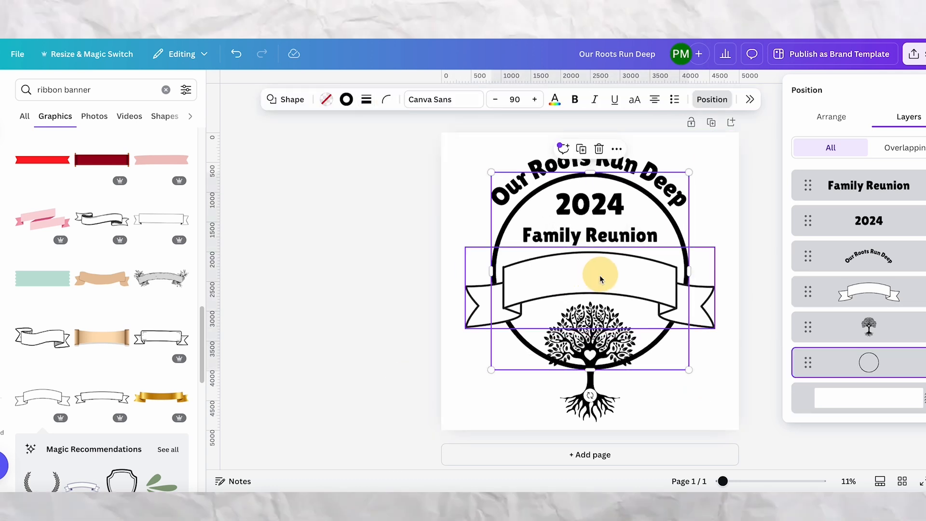
pyautogui.click(673, 395)
# Add the "Editor's Note" font combination over the banner, ungroup it and delete its small tagline.
pyautogui.scroll(-5, 118, 251)
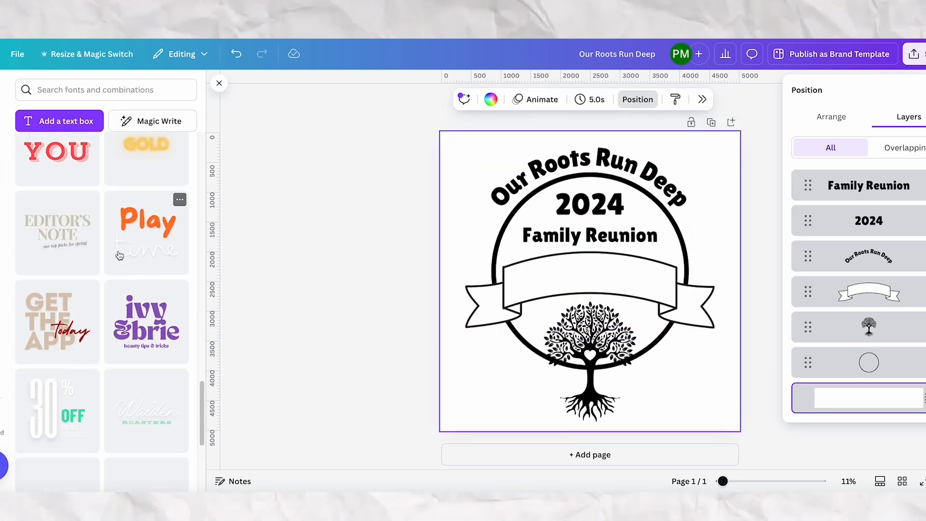
pyautogui.click(50, 247)
pyautogui.click(545, 236)
pyautogui.click(467, 268)
pyautogui.click(590, 294)
pyautogui.press('Delete')
# Color the "Editor's Note" text black, enlarge it and replace its wording with the family surname in capitals.
pyautogui.click(558, 282)
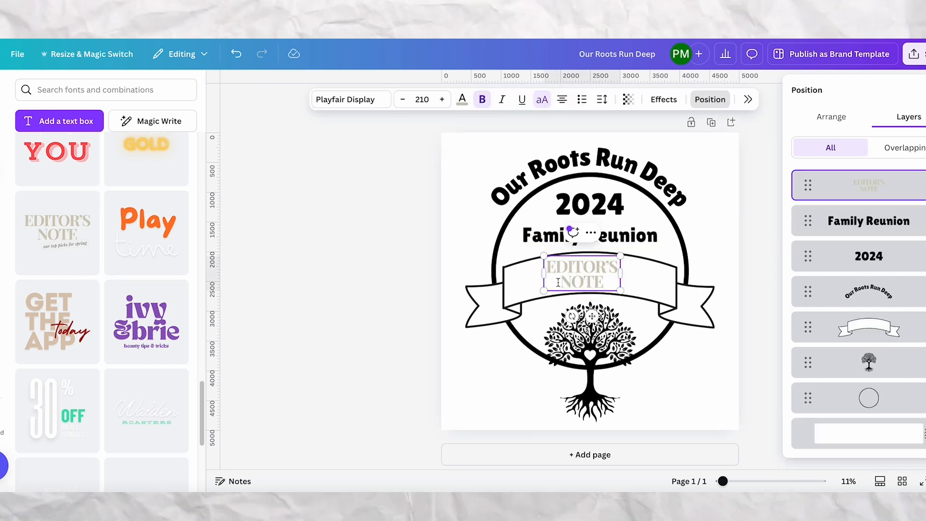
pyautogui.click(462, 100)
pyautogui.click(827, 172)
pyautogui.moveTo(561, 283); pyautogui.dragTo(516, 281)
pyautogui.press('BackSpace')
pyautogui.moveTo(569, 274); pyautogui.dragTo(611, 282)
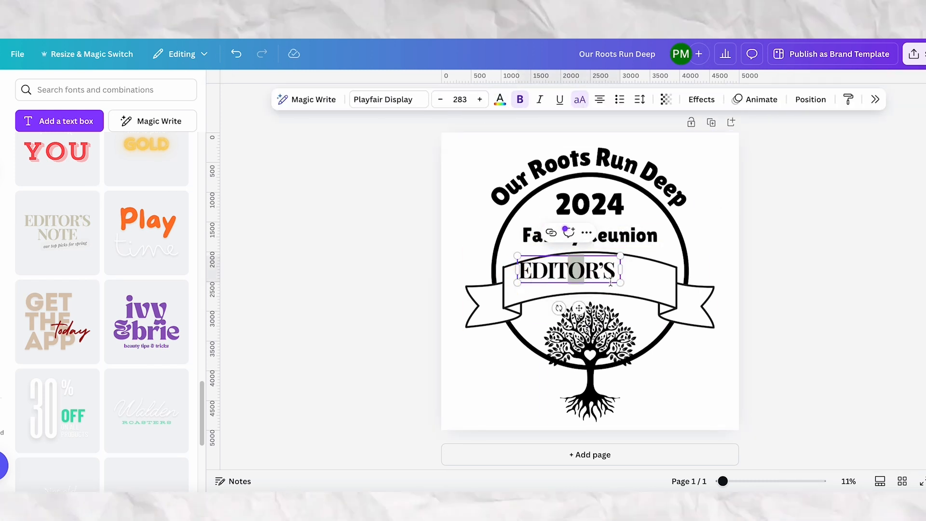
pyautogui.hotkey('ctrl', 'a')
pyautogui.write('JACKSON')
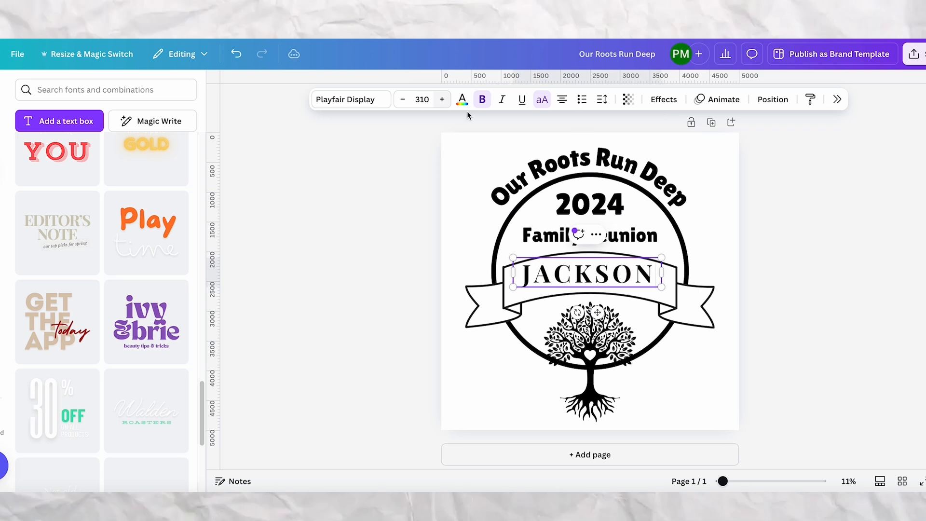
# Curve the surname to follow the banner's arch and set its font to Lilita One.
pyautogui.click(664, 99)
pyautogui.click(864, 372)
pyautogui.moveTo(850, 440); pyautogui.dragTo(839, 440)
pyautogui.click(409, 338)
pyautogui.click(407, 104)
pyautogui.click(840, 313)
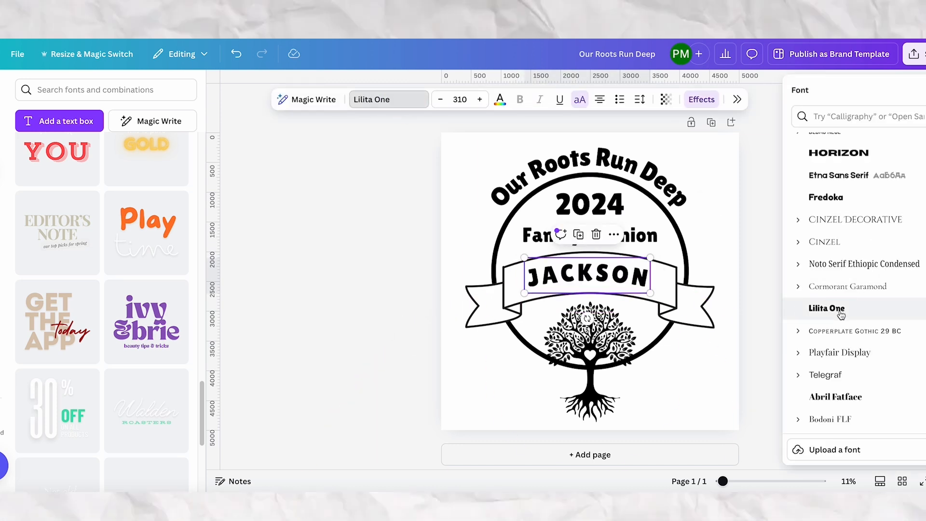
# Try the Abril Fatface and Norwester fonts on the surname, and return to Lilita One.
pyautogui.click(823, 396)
pyautogui.scroll(-1, 830, 390)
pyautogui.click(834, 375)
pyautogui.click(823, 245)
# Enlarge the surname to font size 354 and center it inside the banner.
pyautogui.moveTo(524, 293); pyautogui.dragTo(506, 298)
pyautogui.moveTo(590, 281); pyautogui.dragTo(598, 279)
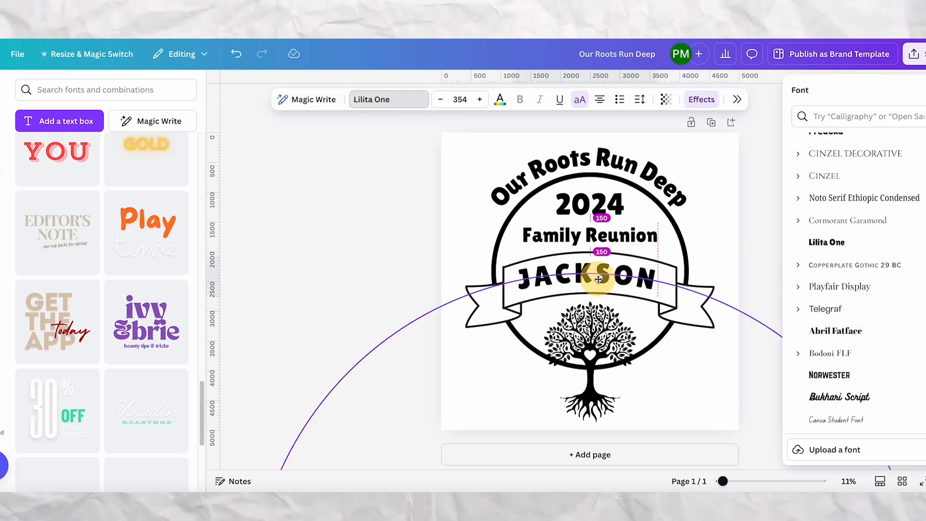
pyautogui.click(821, 430)
# Rewrite the curved heading in capitals as "OUR ROOTS RUN DEEP".
pyautogui.click(565, 166)
pyautogui.click(586, 276)
pyautogui.doubleClick(562, 179)
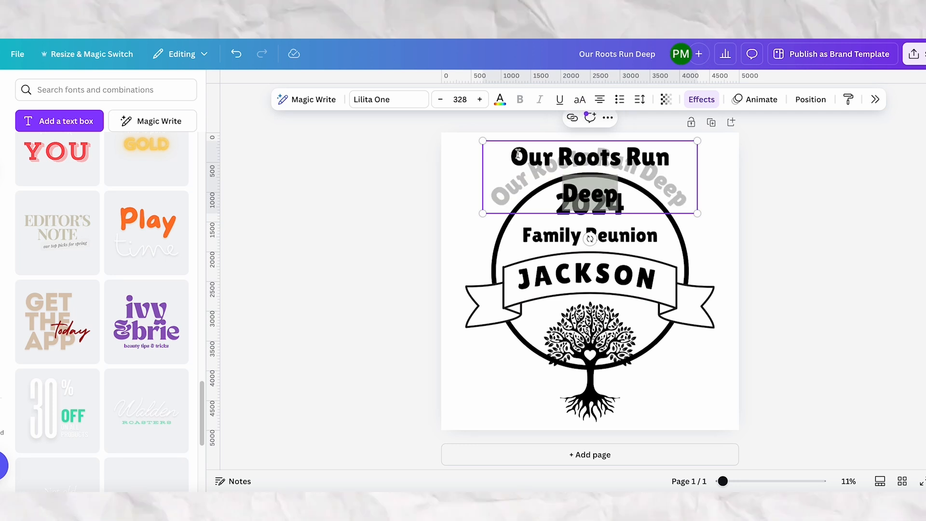
pyautogui.moveTo(533, 159); pyautogui.dragTo(511, 157)
pyautogui.write('OUR ROOTS RUN DEEP')
pyautogui.click(808, 251)
pyautogui.click(616, 237)
pyautogui.click(794, 250)
pyautogui.click(591, 360)
pyautogui.moveTo(425, 127); pyautogui.dragTo(687, 438)
pyautogui.click(812, 210)
# Increase the curved heading's font size by two increments.
pyautogui.click(574, 162)
pyautogui.click(480, 99)
pyautogui.click(479, 99)
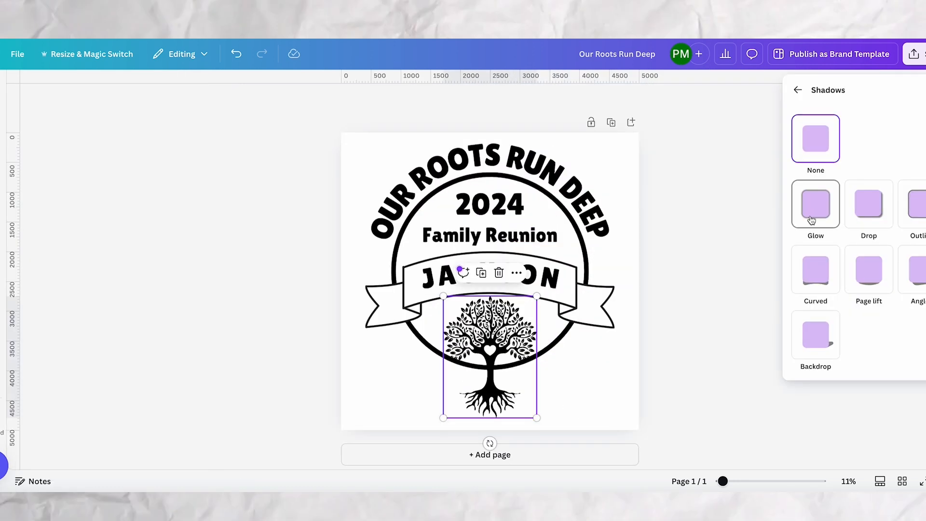
# Give the tree an Outline shadow in white to separate it from the circle.
pyautogui.click(913, 201)
pyautogui.click(924, 422)
pyautogui.moveTo(794, 354); pyautogui.dragTo(776, 292)
pyautogui.click(881, 419)
pyautogui.scroll(-1, 890, 405)
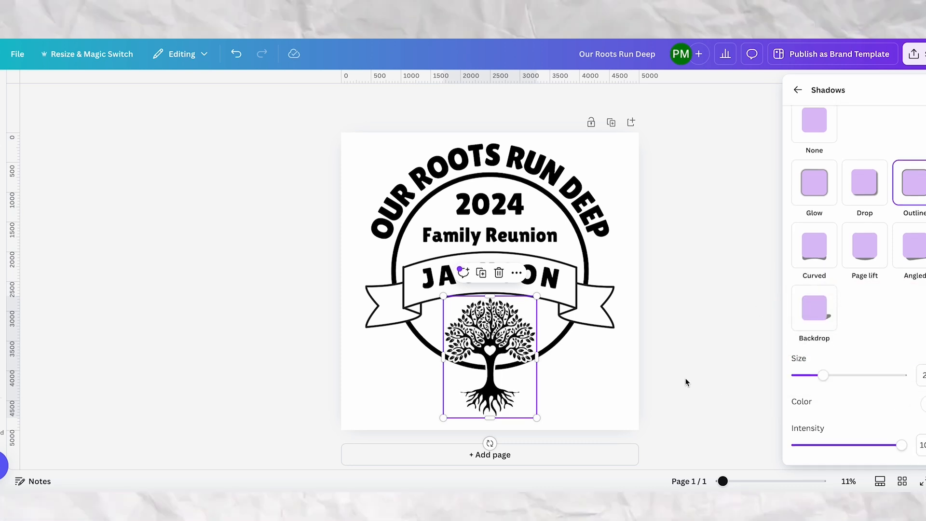
pyautogui.click(673, 379)
# Recenter the outlined tree below the banner and fine-tune its size.
pyautogui.moveTo(490, 393); pyautogui.dragTo(488, 392)
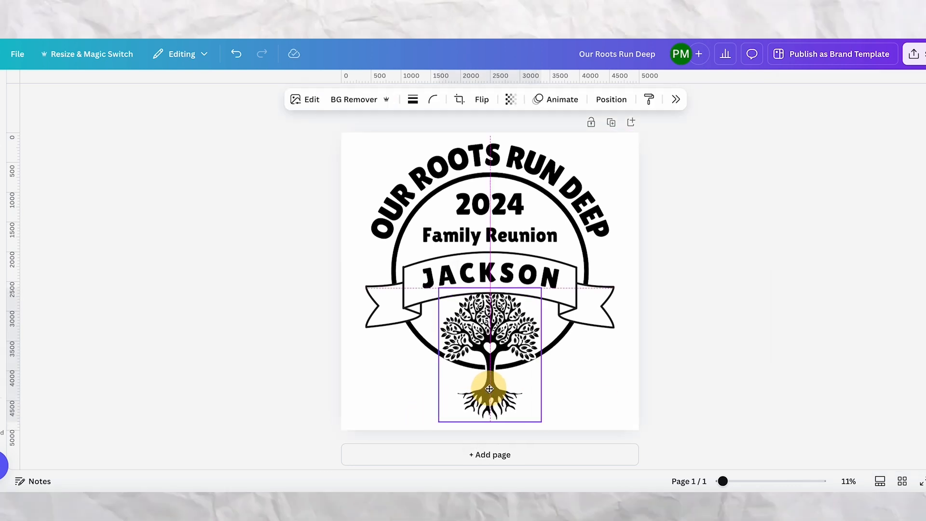
pyautogui.click(611, 99)
pyautogui.click(602, 366)
pyautogui.click(490, 386)
pyautogui.moveTo(490, 386); pyautogui.dragTo(491, 386)
pyautogui.click(577, 405)
pyautogui.click(501, 366)
pyautogui.moveTo(539, 288); pyautogui.dragTo(534, 293)
pyautogui.click(655, 415)
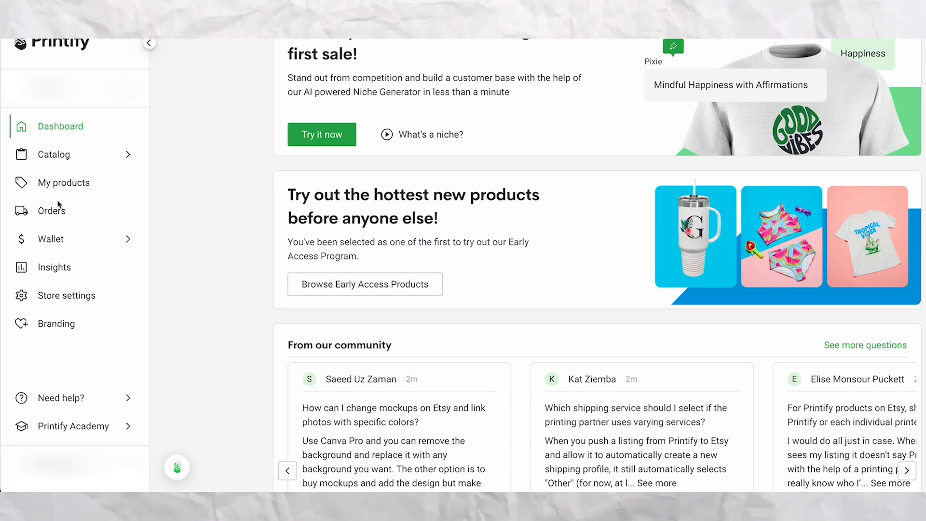
# In Printify's TikTok Ready catalog, open the Bella+Canvas 3001 Unisex Jersey Short Sleeve Tee.
pyautogui.moveTo(48, 158)
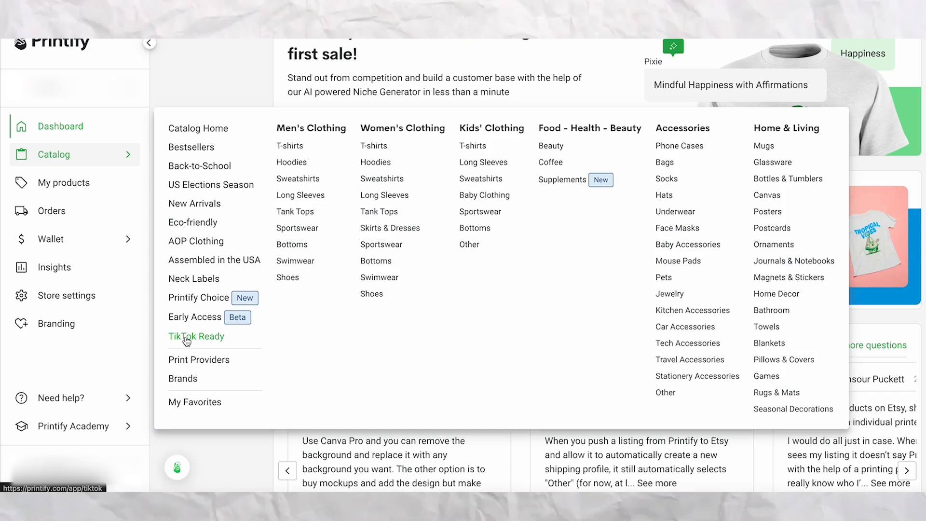
pyautogui.click(186, 338)
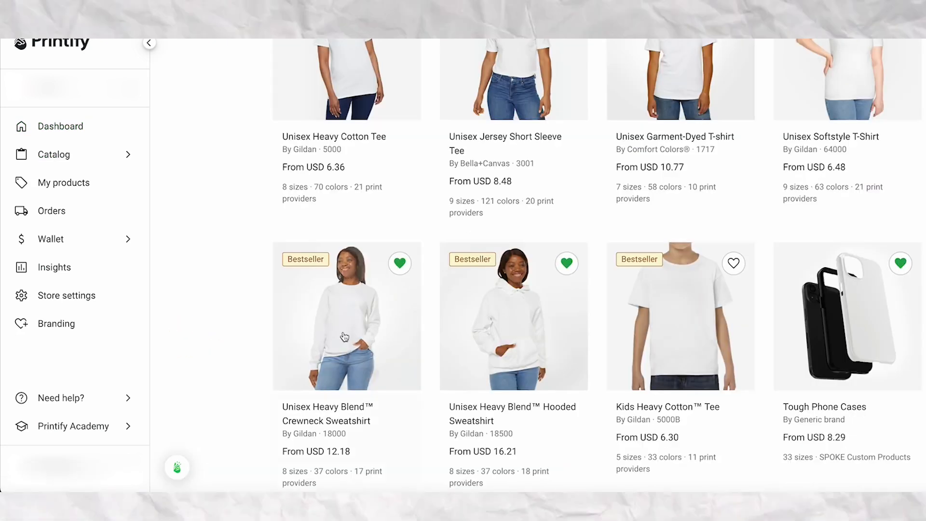
pyautogui.scroll(1, 614, 238)
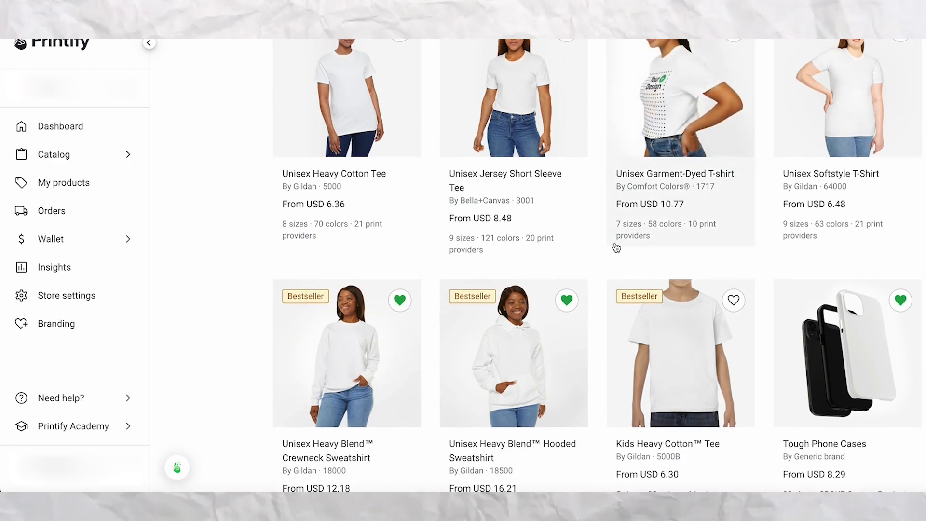
pyautogui.scroll(1, 598, 258)
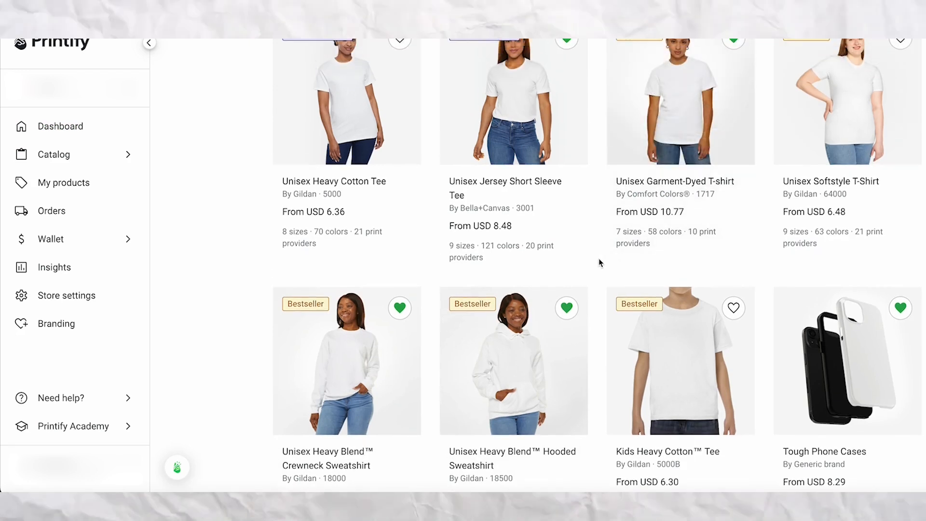
pyautogui.click(501, 124)
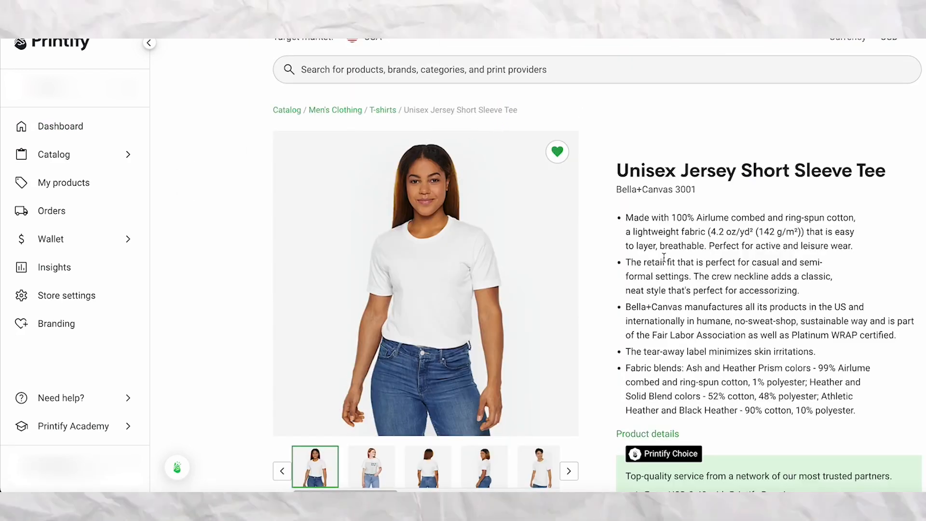
# Choose the print provider manually and start designing the tee with Monster Digital.
pyautogui.scroll(-5, 664, 257)
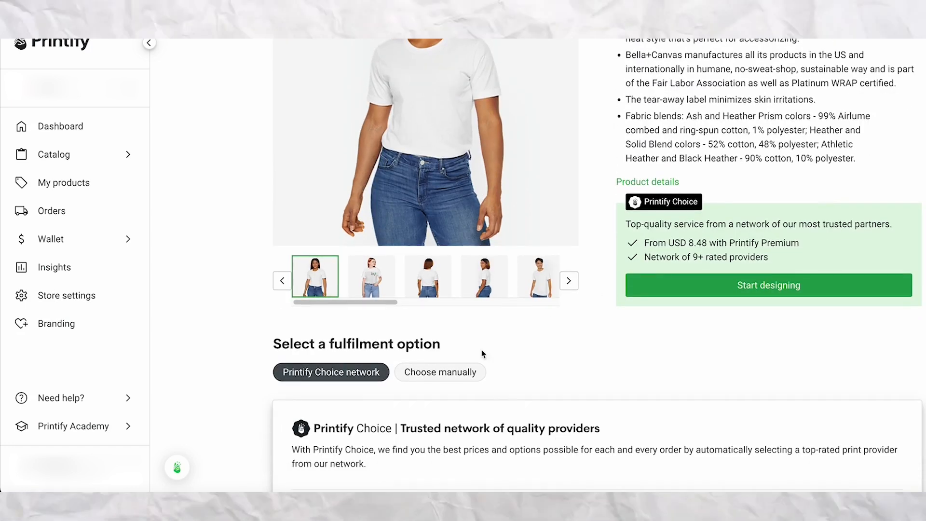
pyautogui.click(440, 372)
pyautogui.scroll(-2, 681, 313)
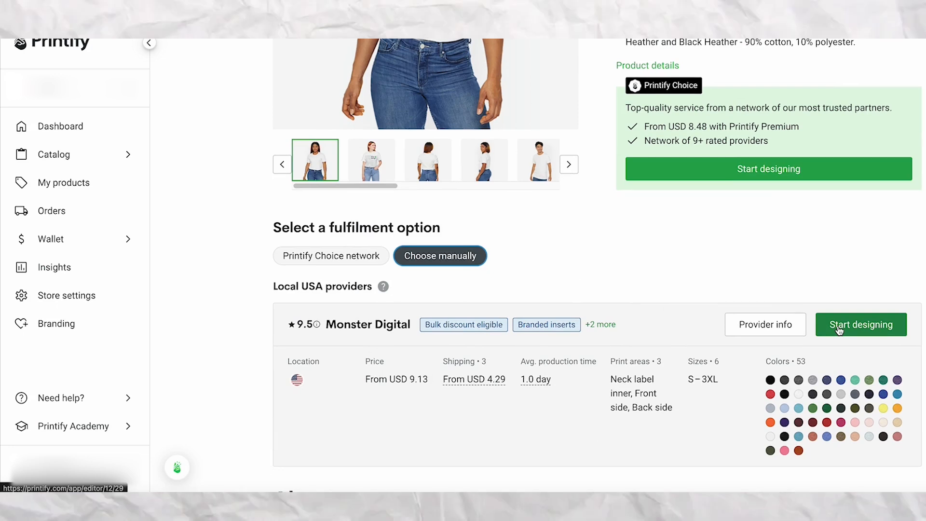
pyautogui.click(839, 330)
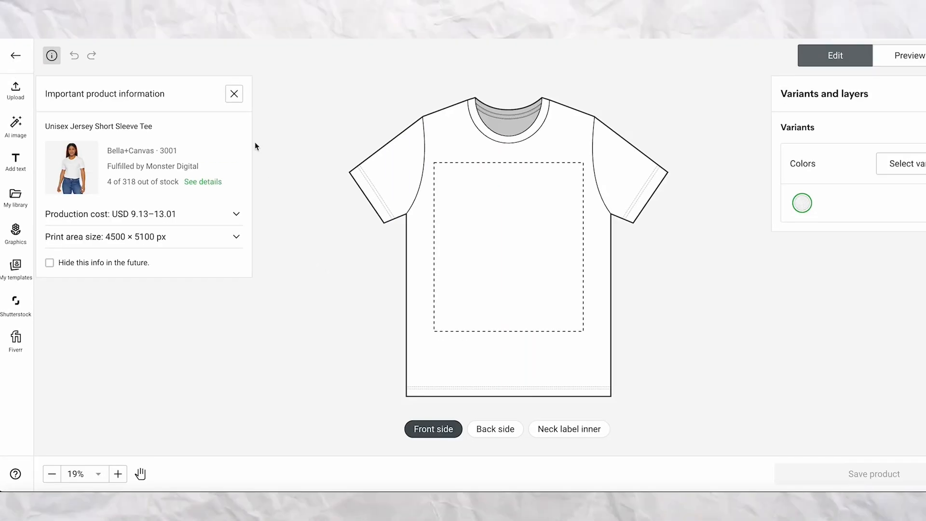
# Upload "Our Roots Run Deep.png" from the device and move the design up to the print area's upper edge.
pyautogui.click(17, 91)
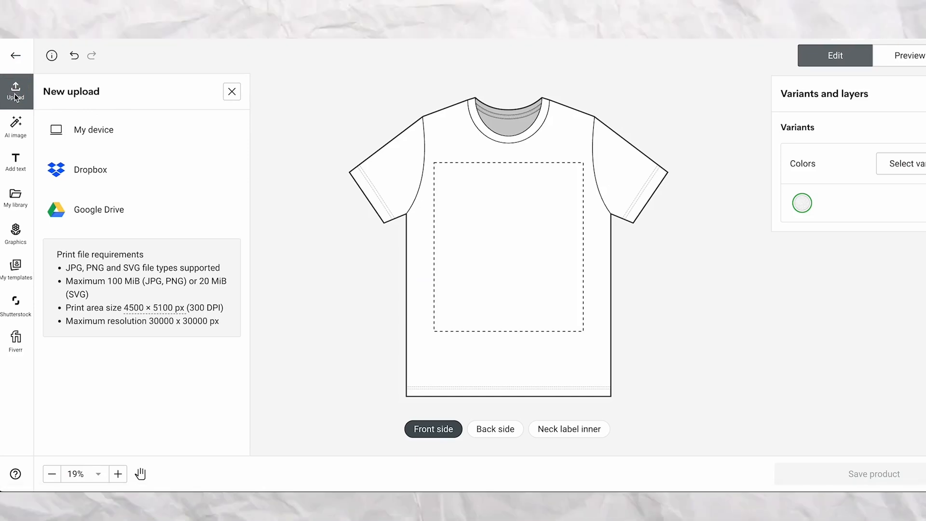
pyautogui.click(98, 136)
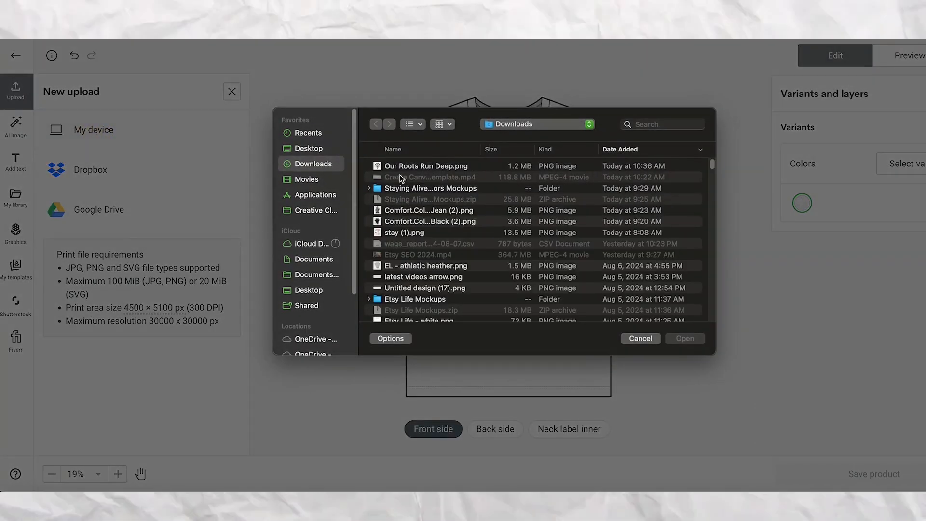
pyautogui.click(399, 169)
pyautogui.click(685, 338)
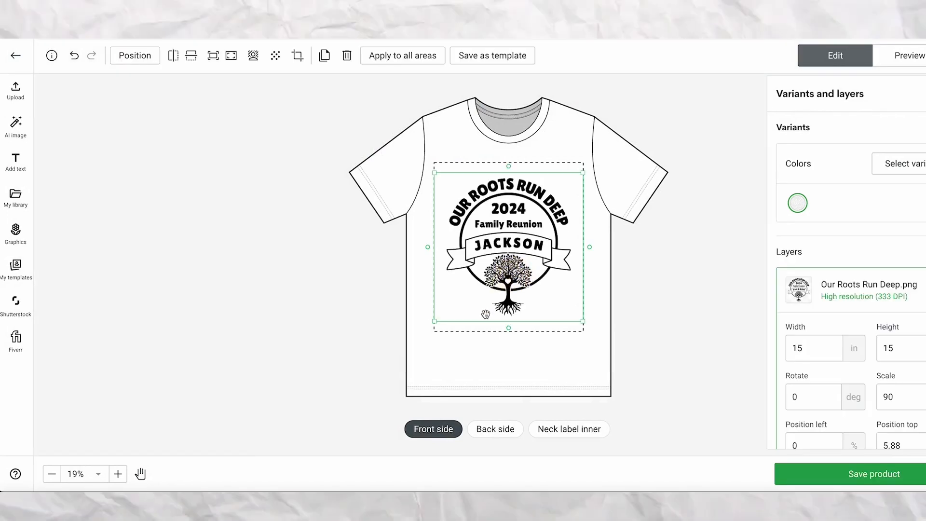
pyautogui.moveTo(507, 287); pyautogui.dragTo(505, 274)
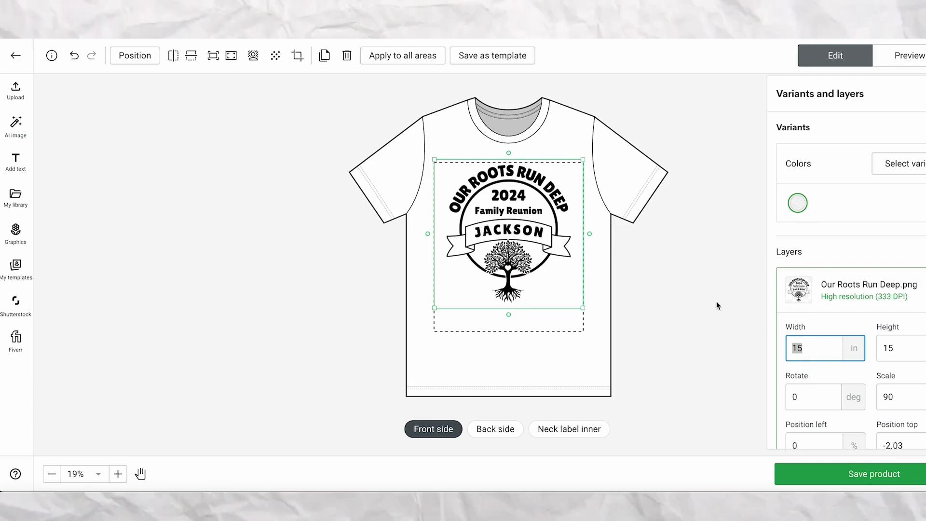
pyautogui.click(718, 322)
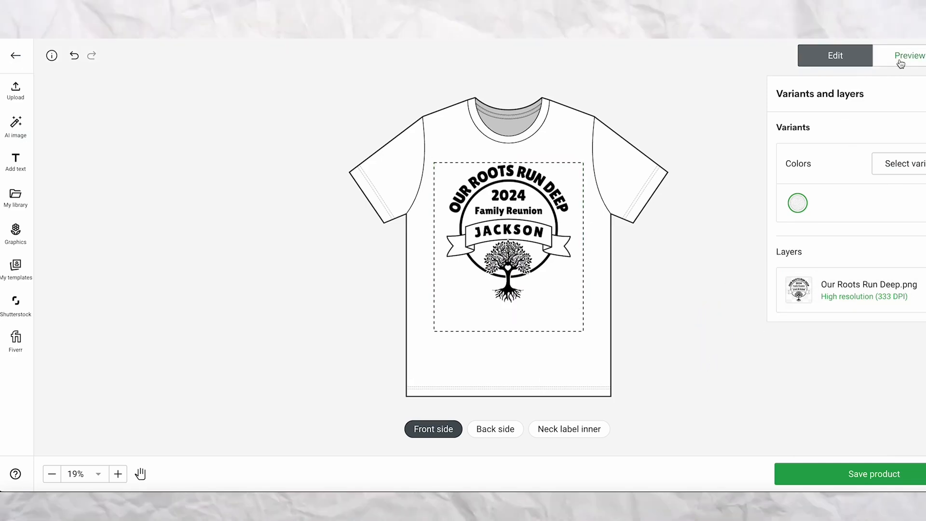
# Preview the shirt in a hanging mockup, expand the list of mockup views and view Person 1.
pyautogui.click(899, 61)
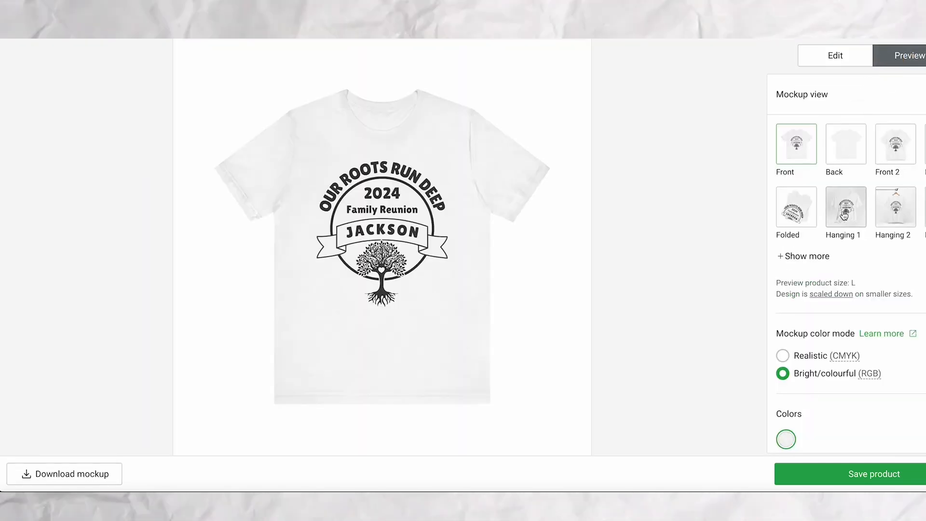
pyautogui.click(907, 215)
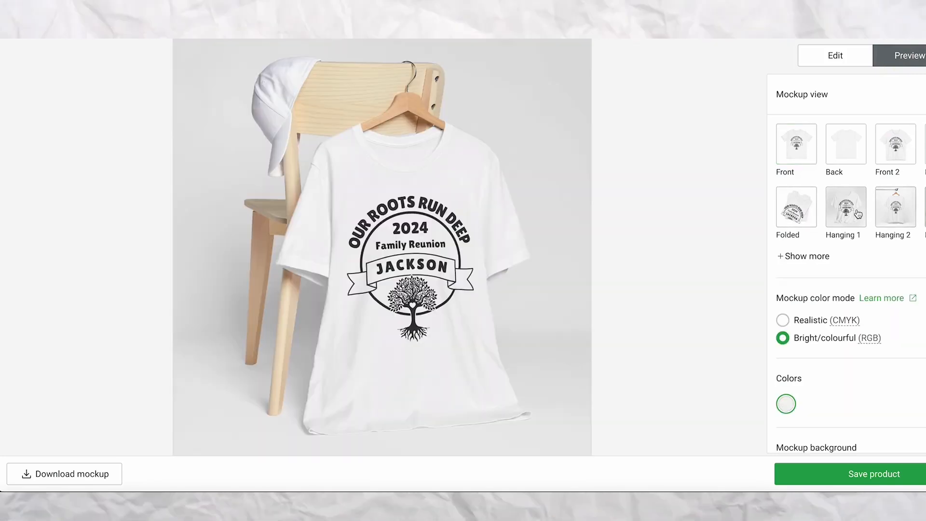
pyautogui.click(801, 256)
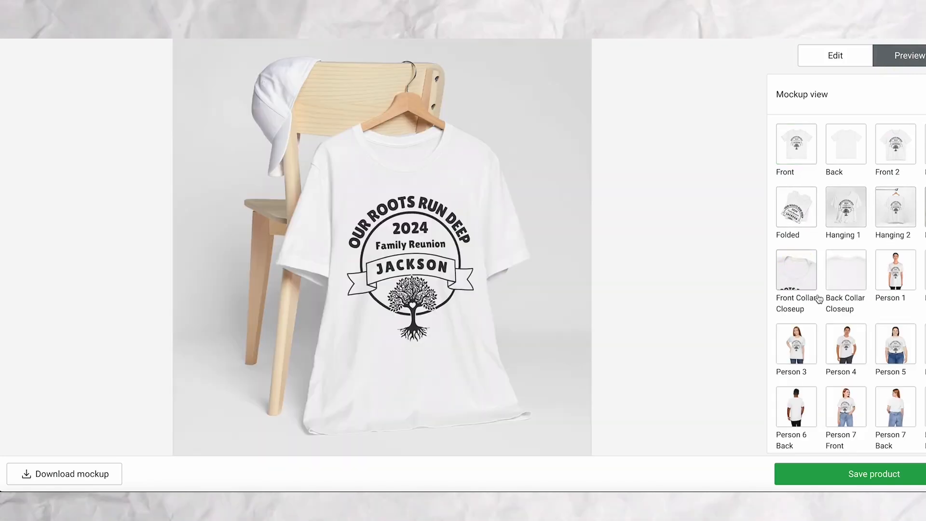
pyautogui.click(884, 292)
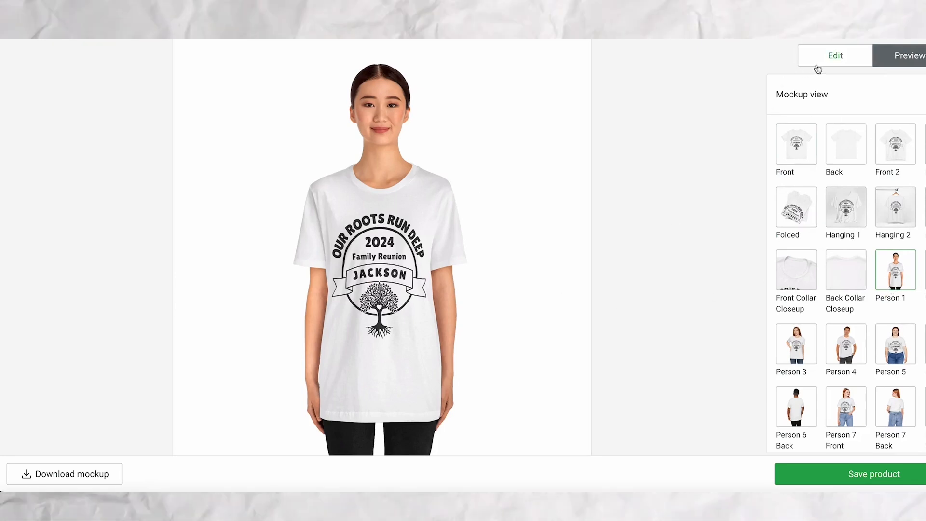
# Return to editing, set the design's width to 12 in, and align it centered horizontally at the print area's upper edge.
pyautogui.click(818, 62)
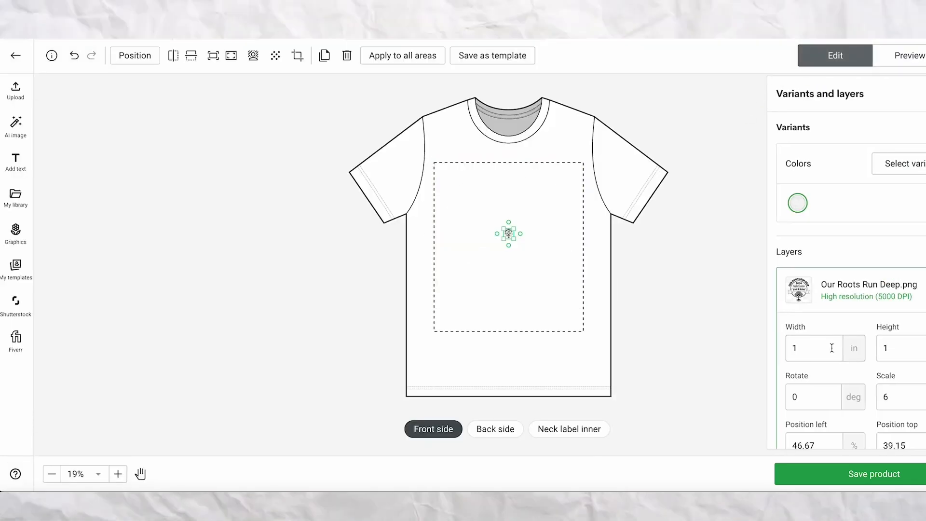
pyautogui.click(812, 352)
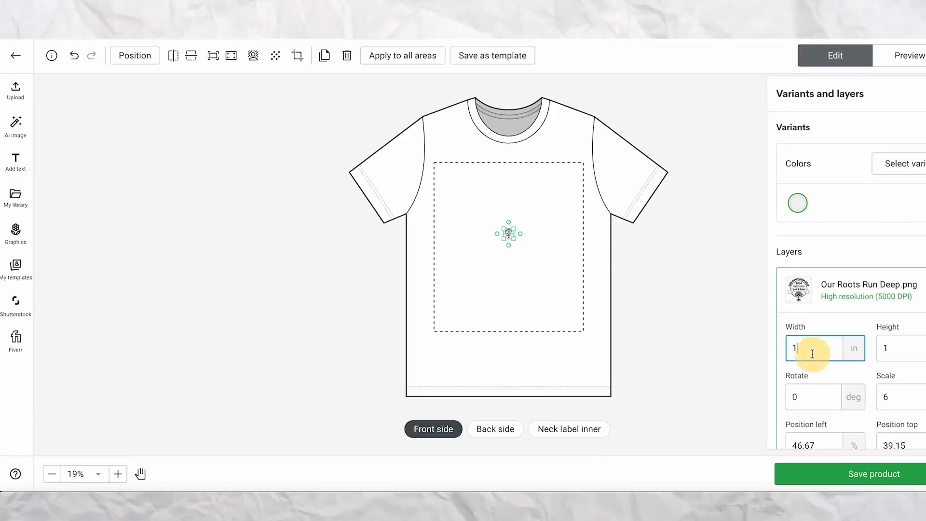
pyautogui.doubleClick(790, 347)
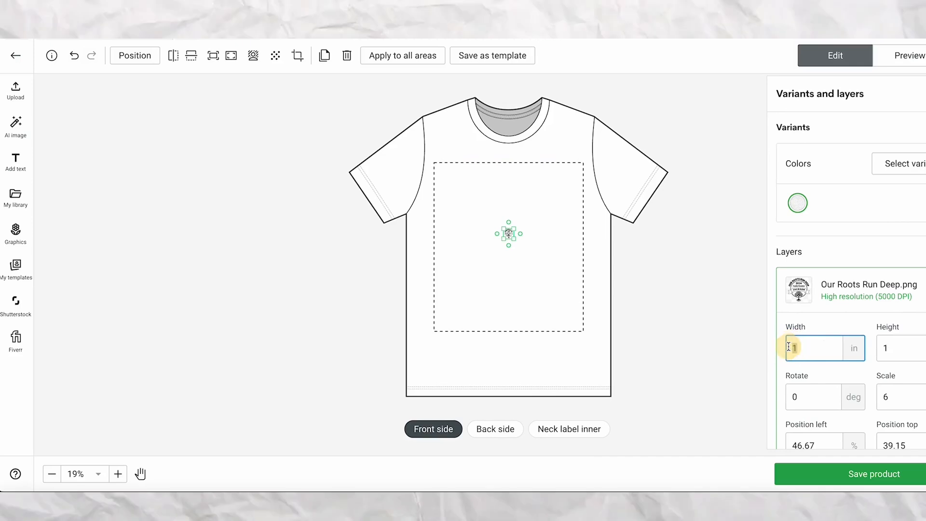
pyautogui.write('12')
pyautogui.scroll(-2, 849, 337)
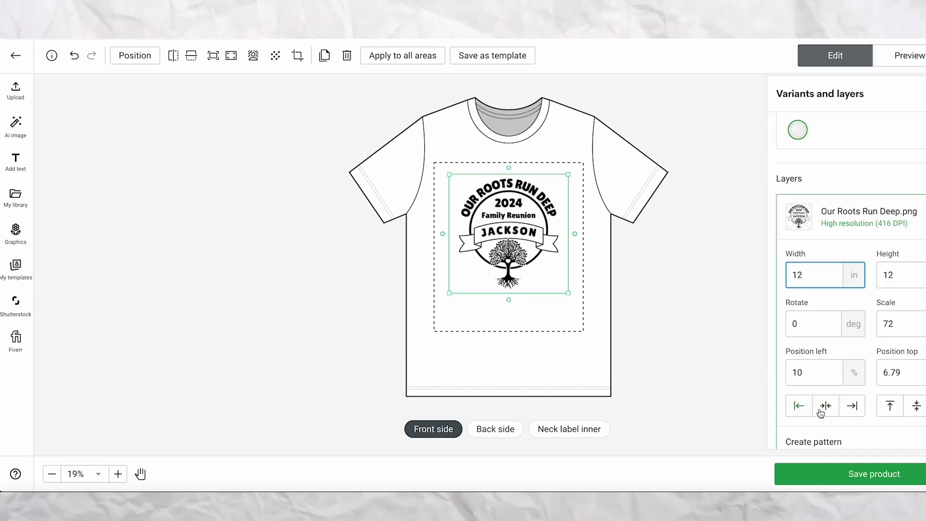
pyautogui.click(826, 405)
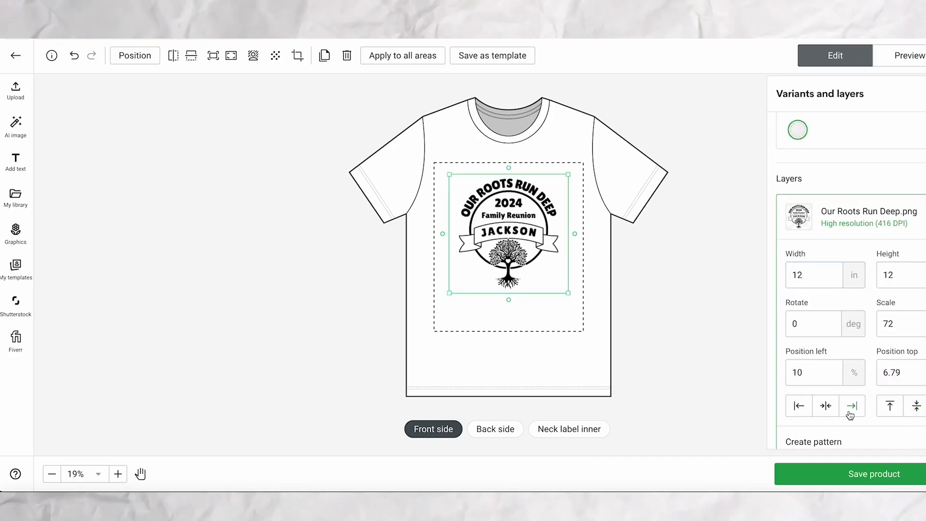
pyautogui.click(827, 408)
pyautogui.click(891, 408)
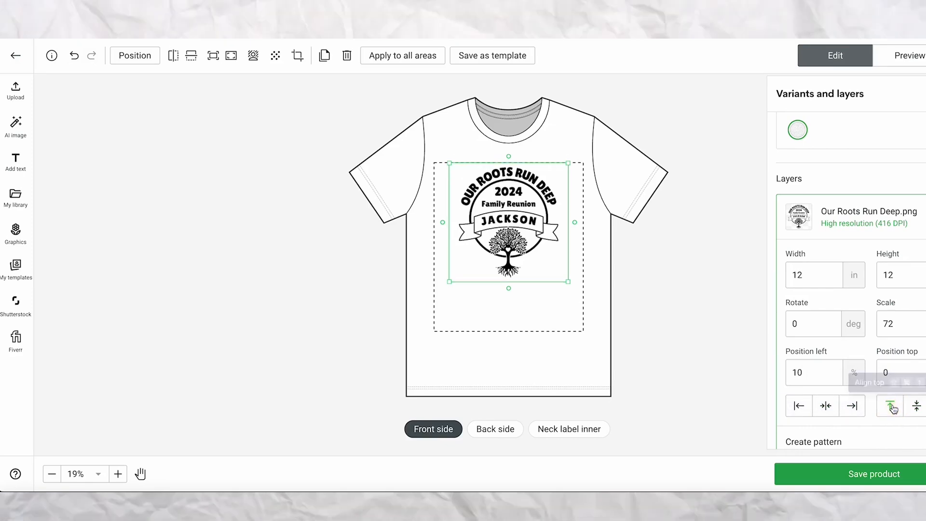
pyautogui.click(752, 189)
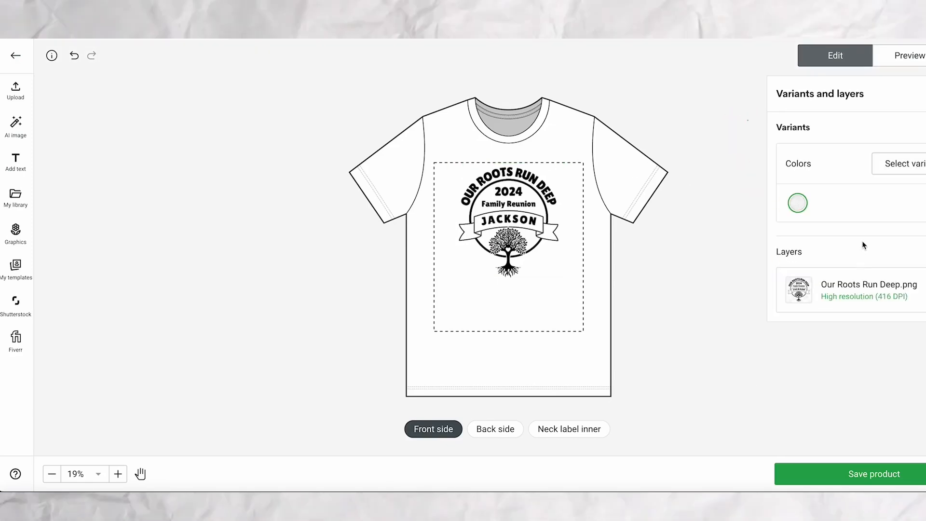
# Check the shirt in the Person 4 mockup and set the width of "Our Roots Run Deep.png" to 13 in.
pyautogui.click(903, 57)
pyautogui.click(846, 353)
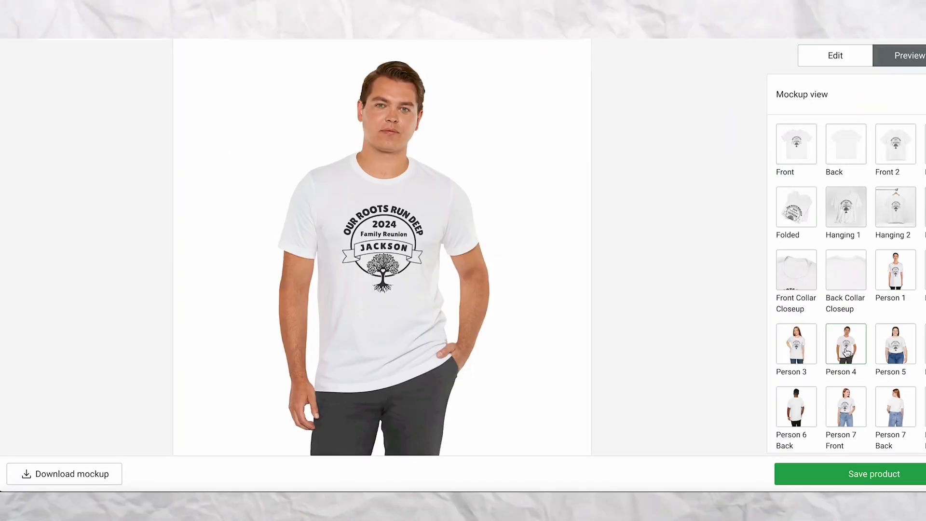
pyautogui.click(837, 57)
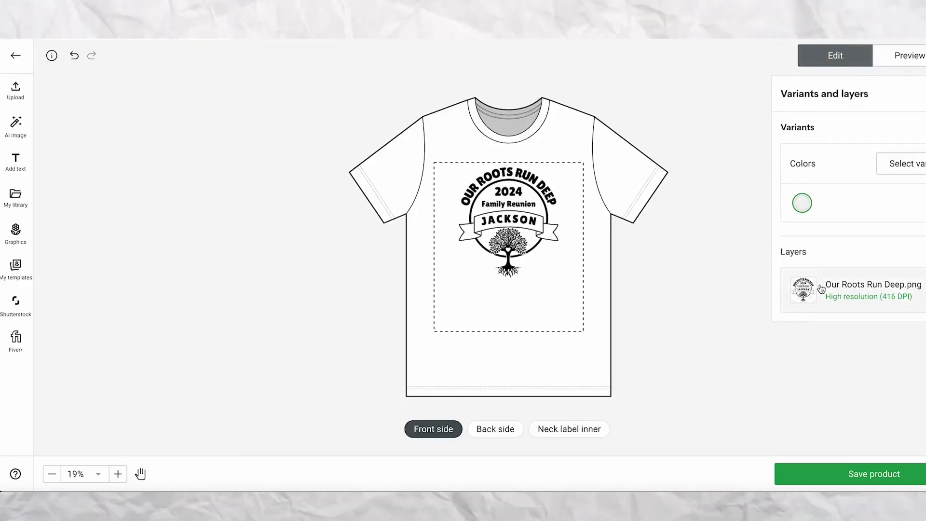
pyautogui.click(860, 296)
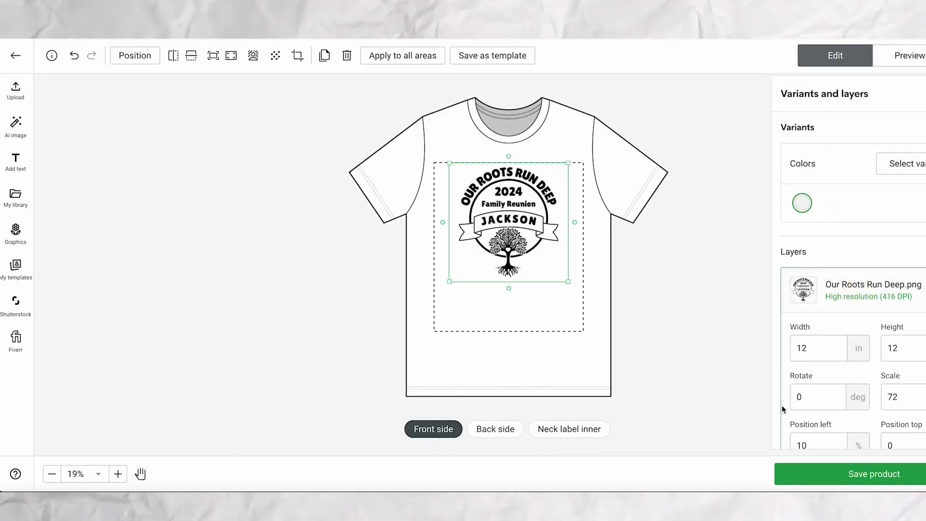
pyautogui.moveTo(803, 348); pyautogui.dragTo(812, 348)
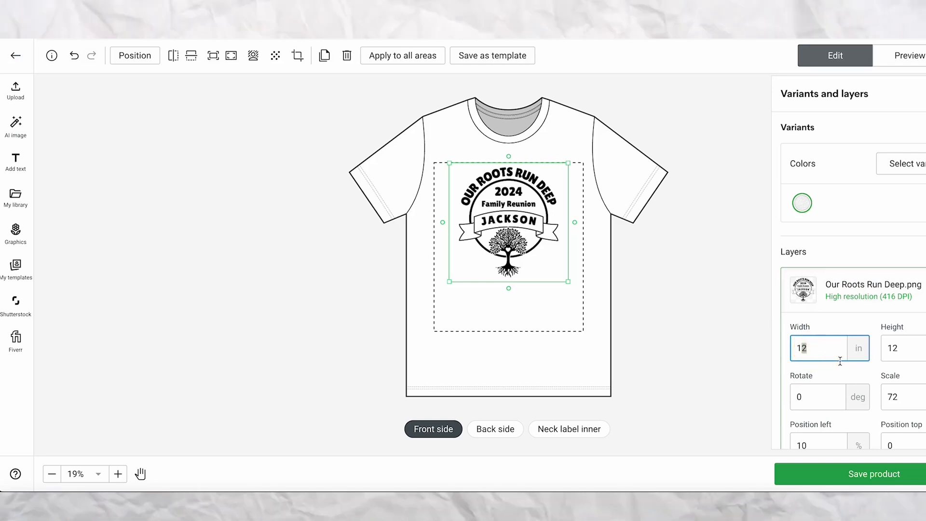
pyautogui.write('3')
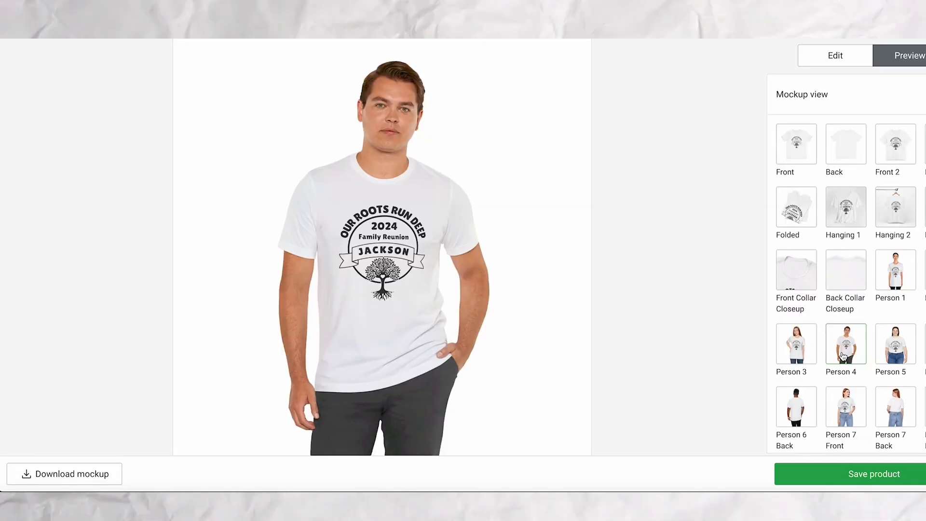
# Return to the design editor and add Athletic Heather to the shirt's color variants.
pyautogui.click(829, 57)
pyautogui.click(725, 180)
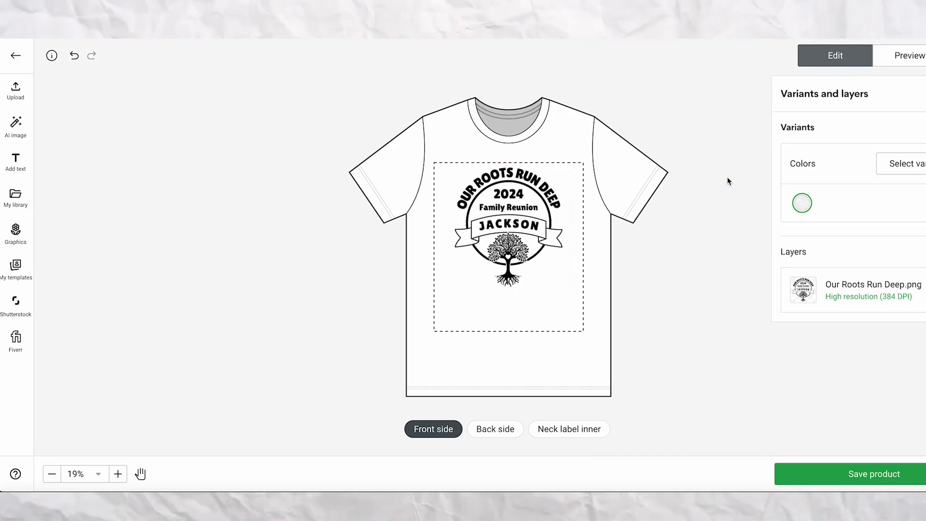
pyautogui.click(906, 165)
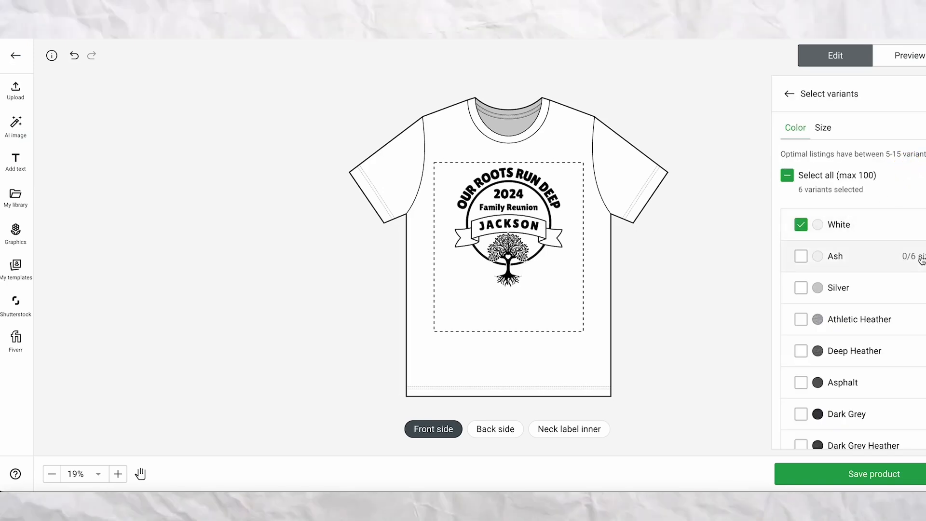
pyautogui.scroll(-3, 919, 251)
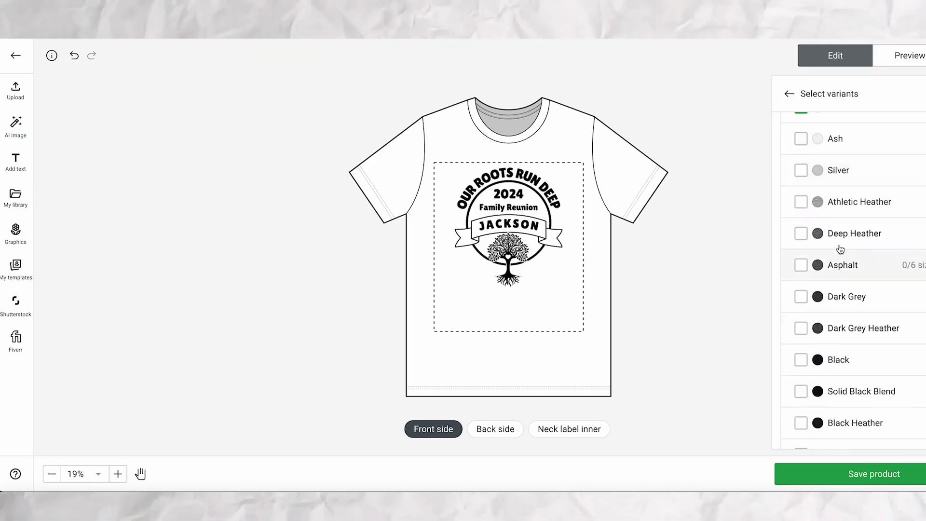
pyautogui.click(801, 201)
# Try the Red color variant, replace it with Heather Red and leave Red unselected.
pyautogui.scroll(-3, 907, 288)
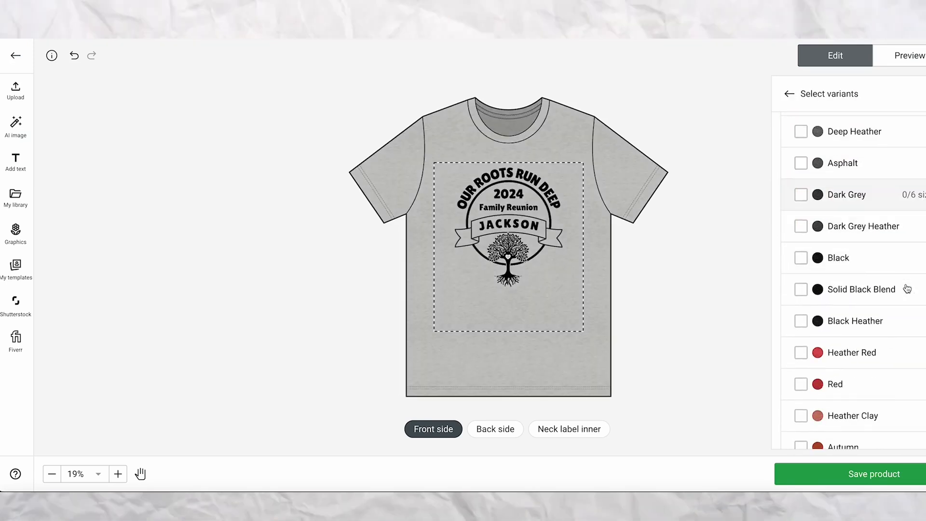
pyautogui.scroll(-4, 907, 289)
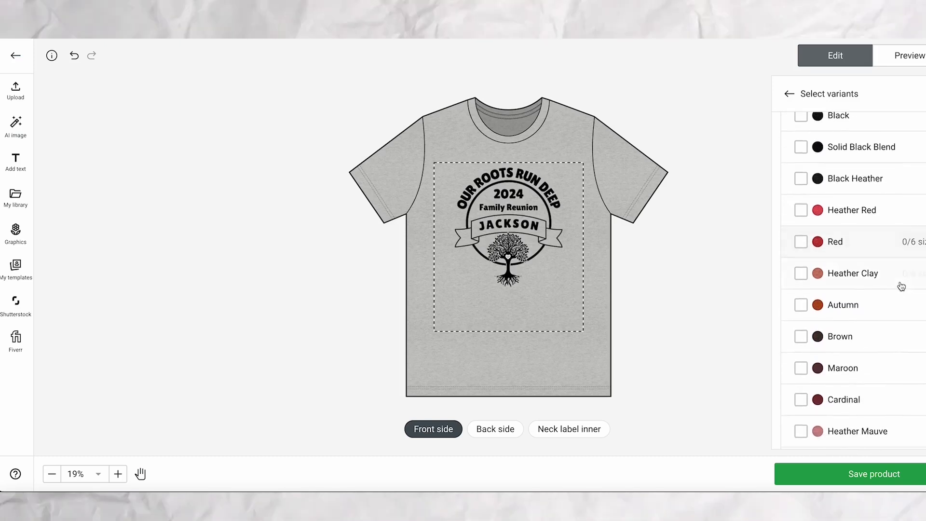
pyautogui.click(800, 242)
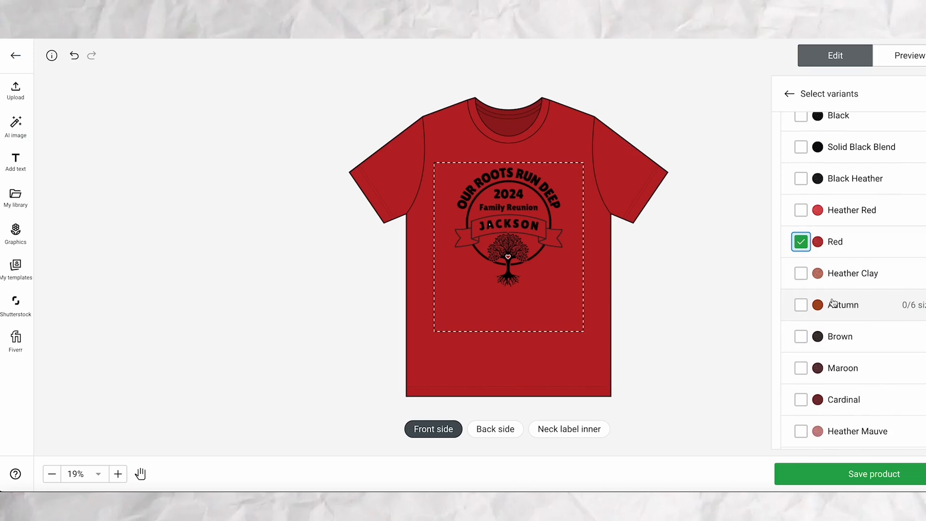
pyautogui.click(801, 210)
pyautogui.click(801, 243)
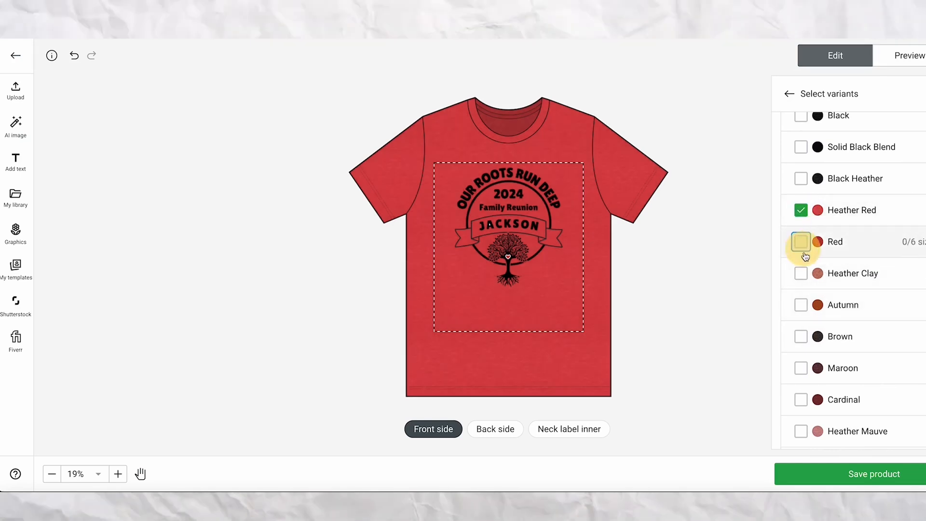
# Add Yellow and Heather Mint to the selected shirt colors.
pyautogui.scroll(-3, 905, 280)
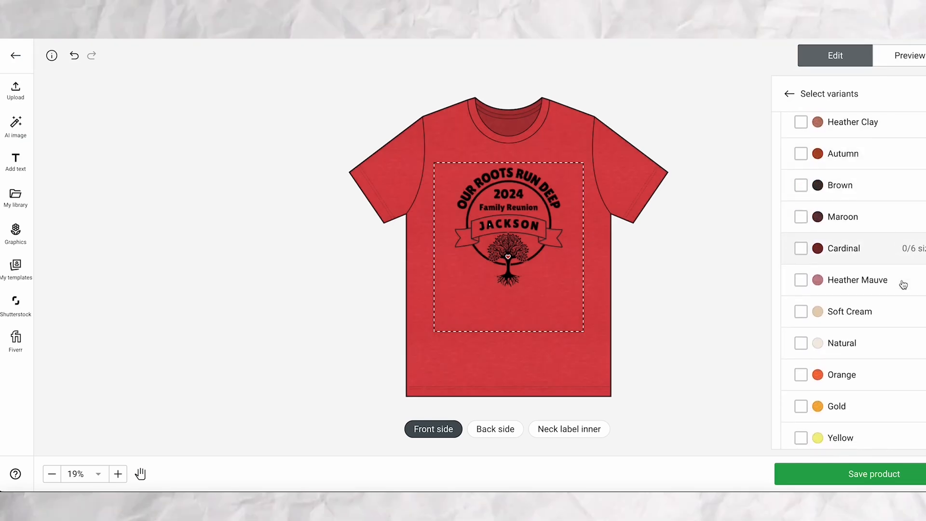
pyautogui.scroll(-1, 897, 287)
pyautogui.scroll(-1, 850, 323)
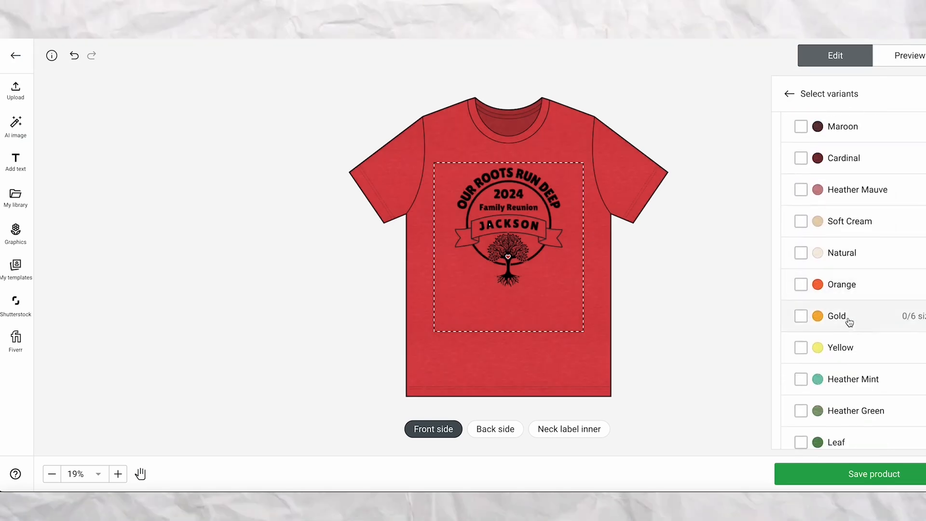
pyautogui.click(801, 347)
pyautogui.scroll(-2, 889, 324)
pyautogui.scroll(-2, 889, 324)
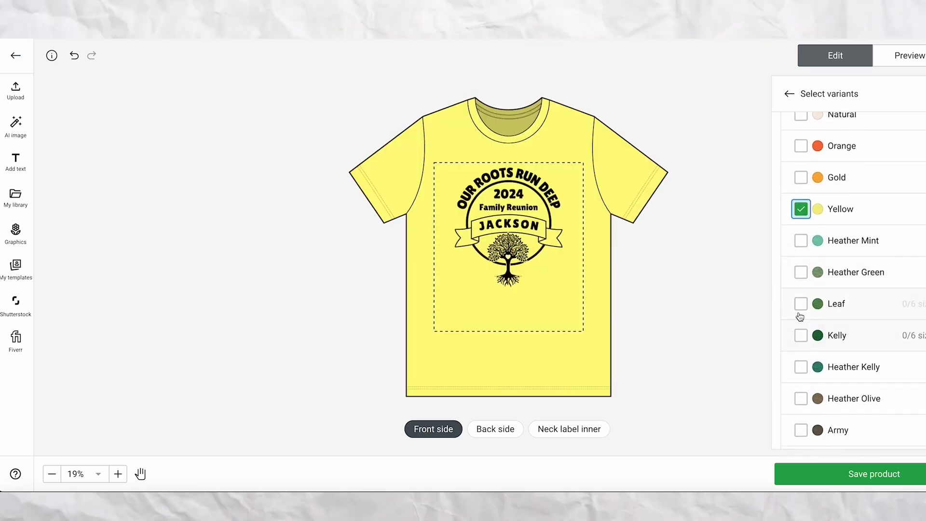
pyautogui.click(800, 240)
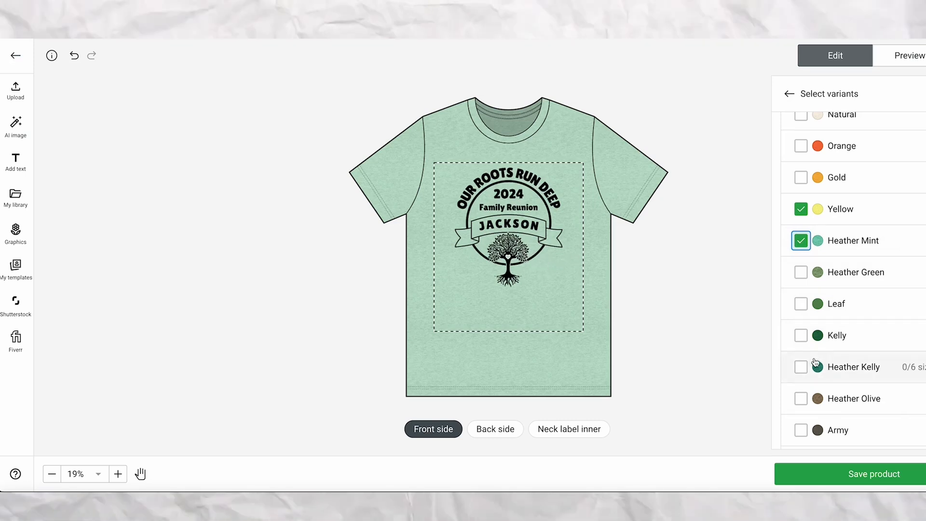
# Add Baby Blue to the selected shirt colors and go back to the variants and layers overview.
pyautogui.scroll(-5, 852, 355)
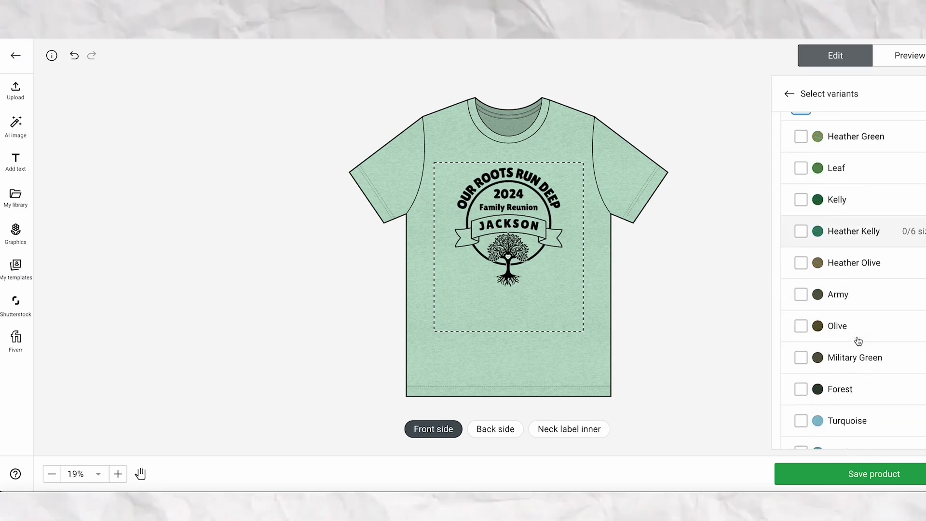
pyautogui.scroll(-2, 858, 341)
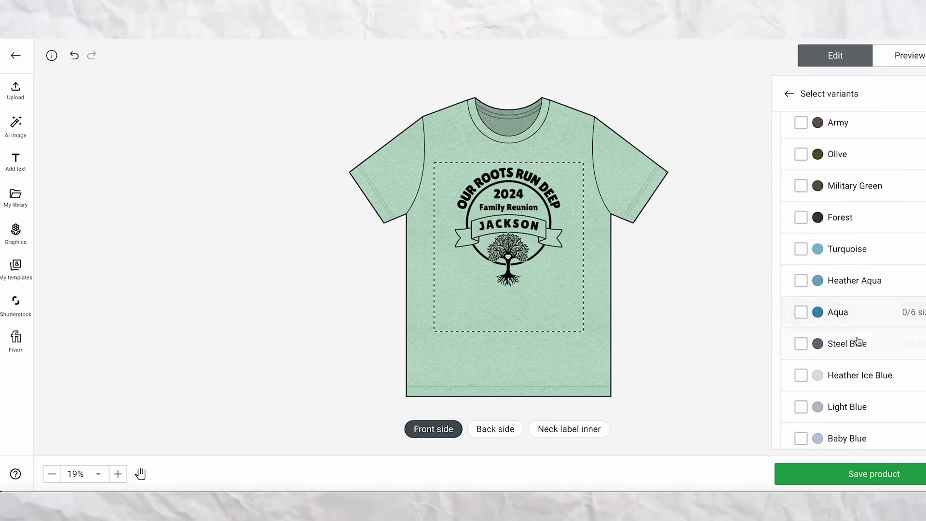
pyautogui.scroll(-3, 816, 381)
pyautogui.click(801, 328)
pyautogui.scroll(-2, 769, 344)
pyautogui.scroll(4, 738, 338)
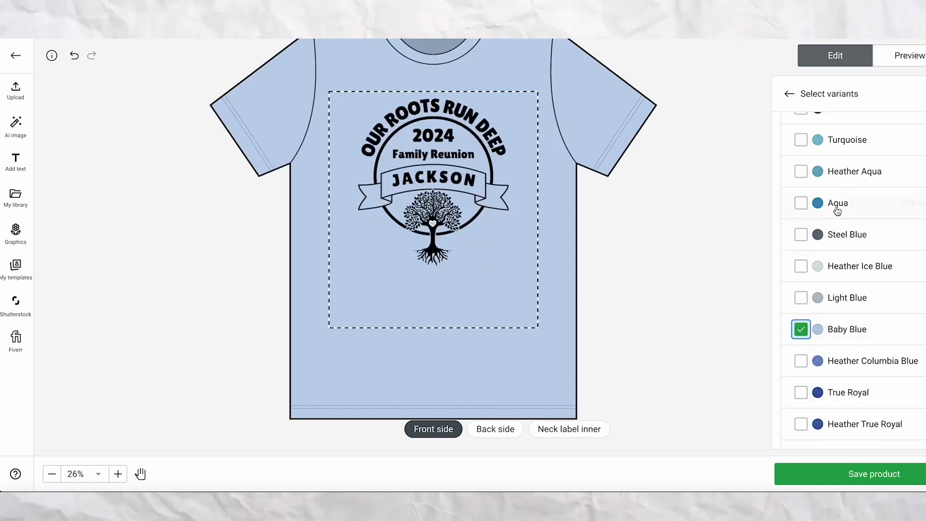
pyautogui.click(789, 95)
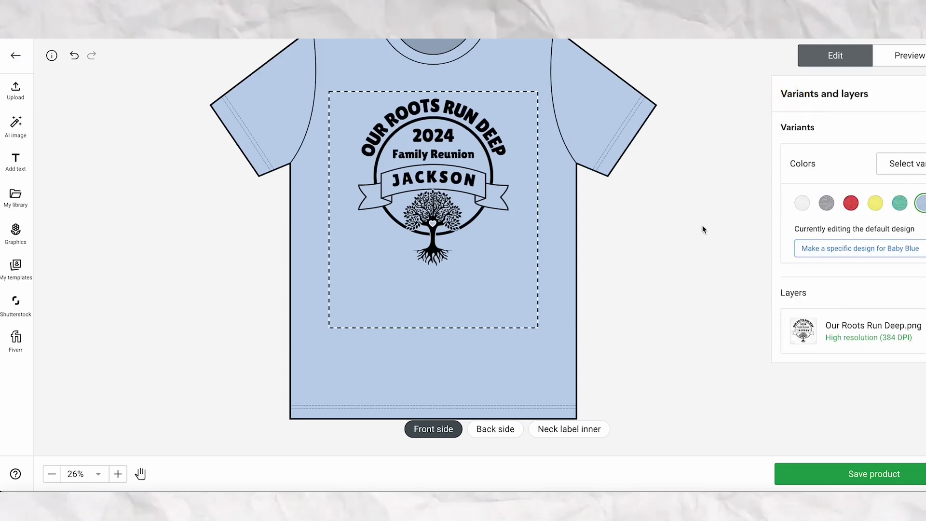
# View the design on the Heather Red, Yellow, Heather Mint, Baby Blue and White shirts in turn.
pyautogui.click(851, 203)
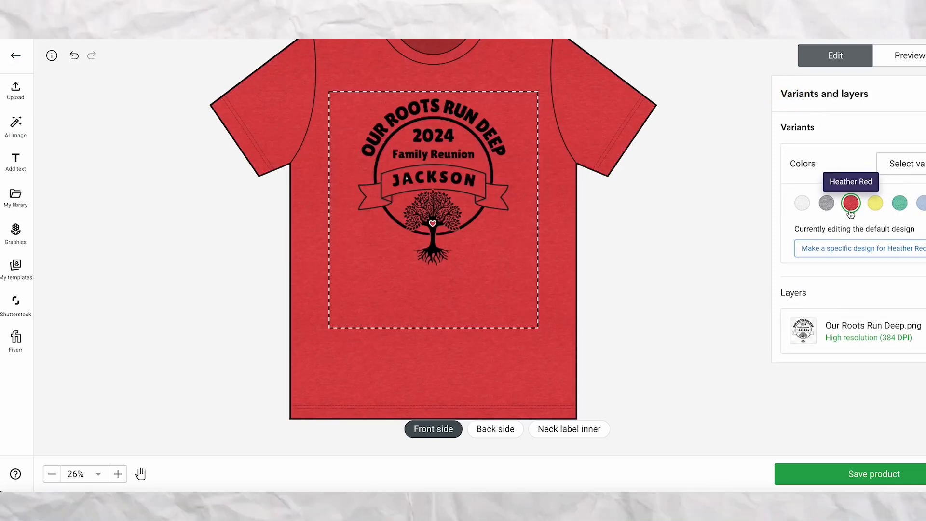
pyautogui.click(876, 209)
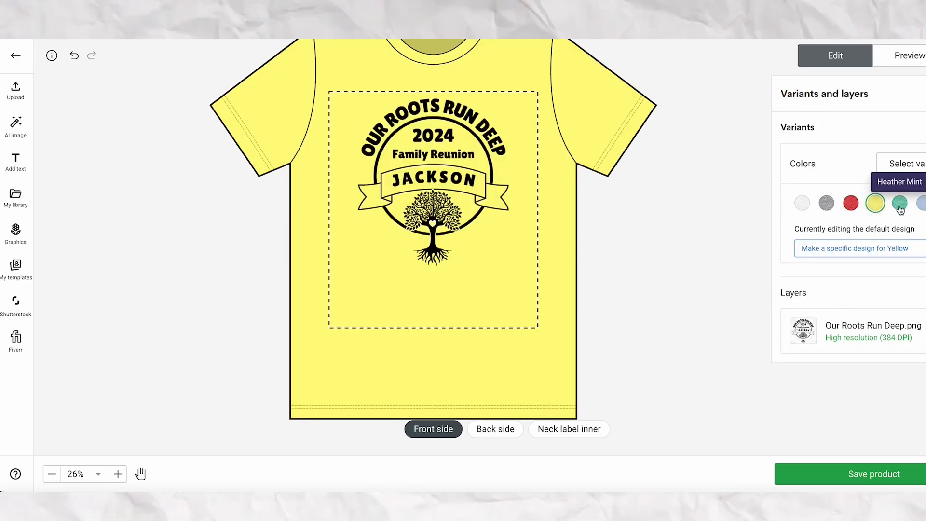
pyautogui.click(900, 204)
pyautogui.click(921, 203)
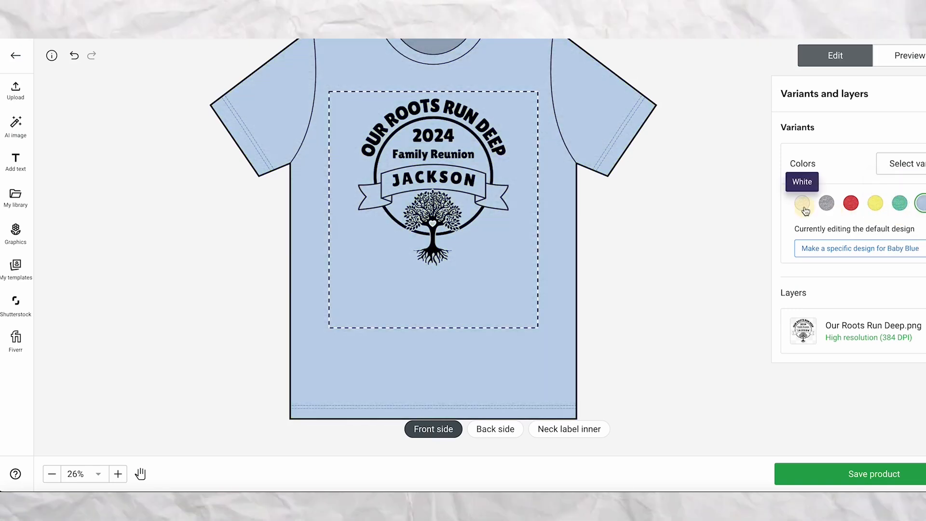
pyautogui.click(802, 203)
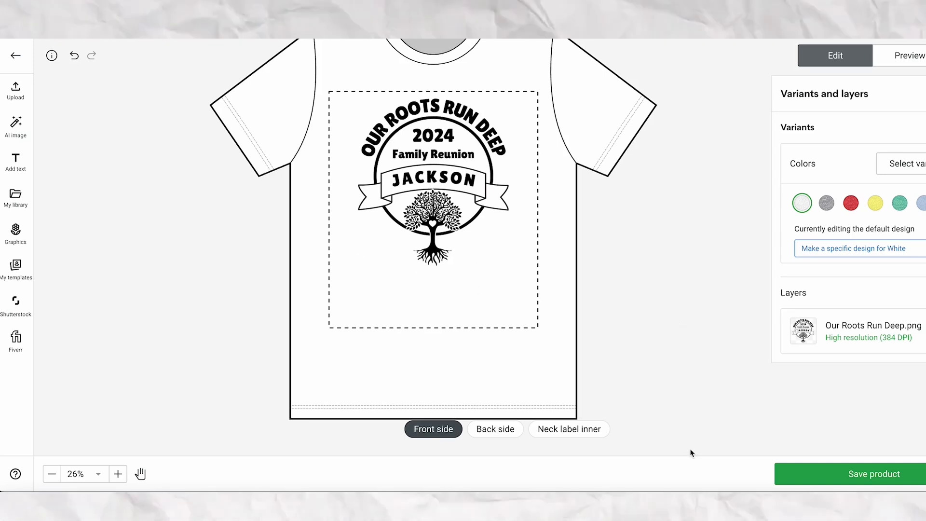
# Save the product and remove the two blank white and one blank yellow back-view mockups from the selected mockups.
pyautogui.click(857, 477)
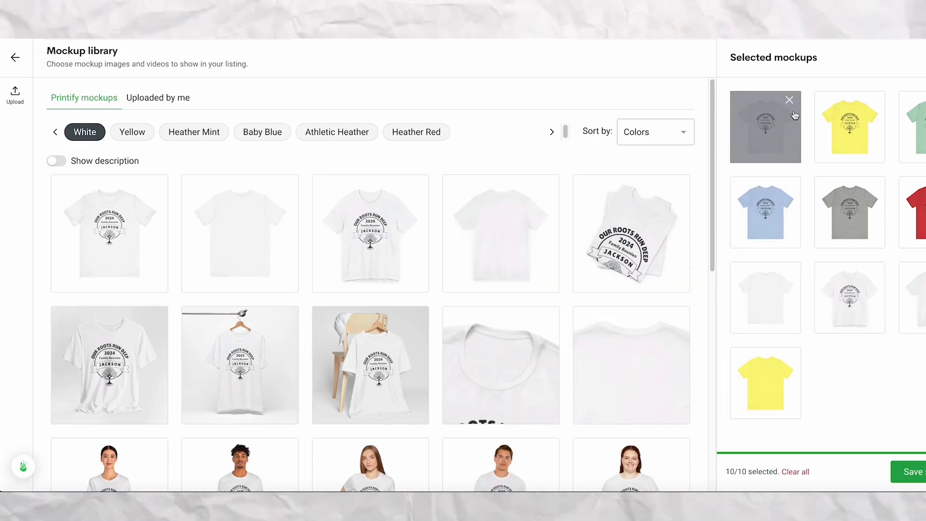
pyautogui.click(789, 272)
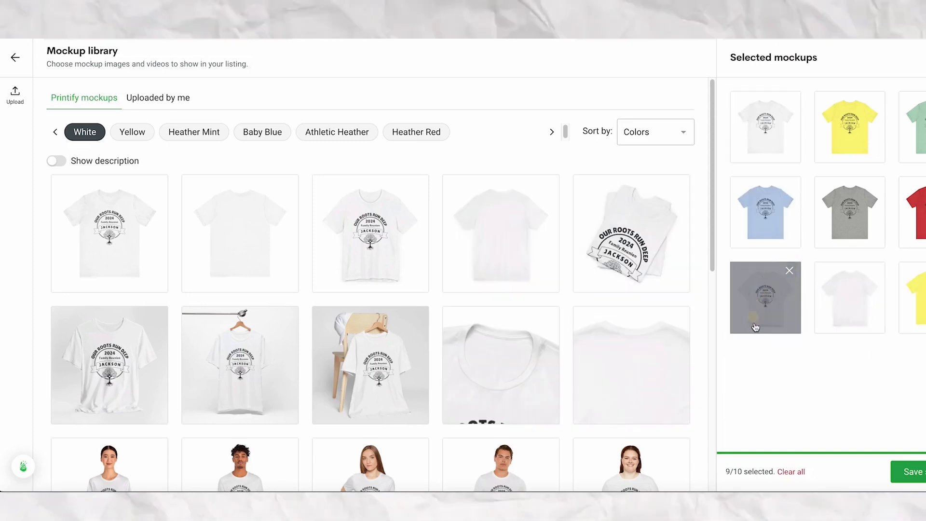
pyautogui.click(873, 271)
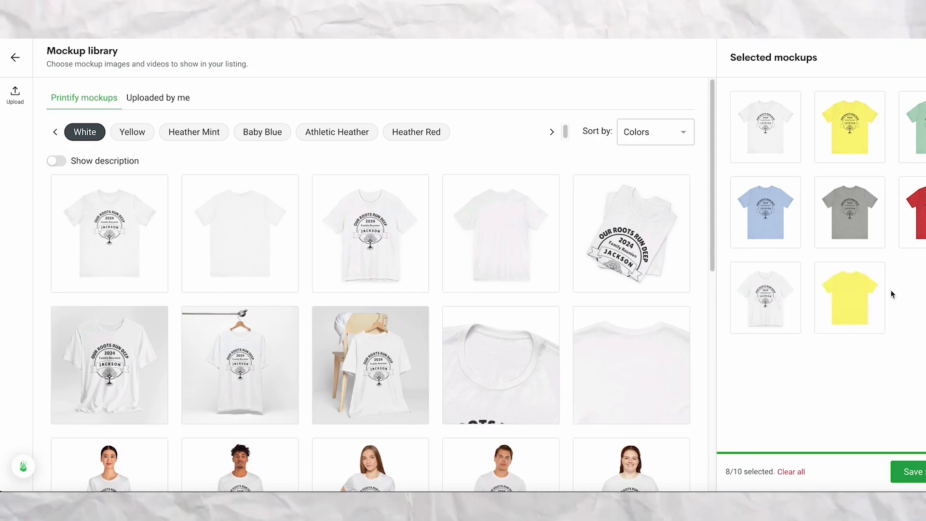
pyautogui.click(874, 271)
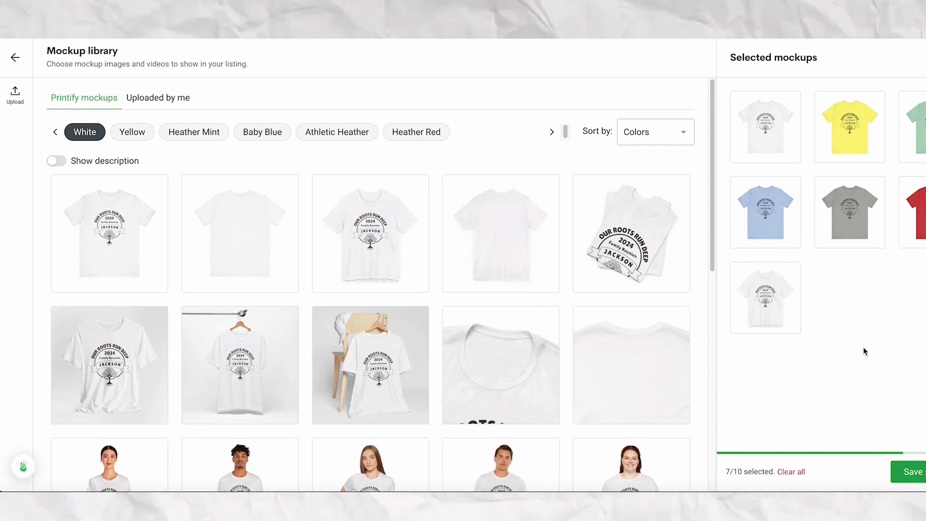
pyautogui.scroll(-3, 376, 231)
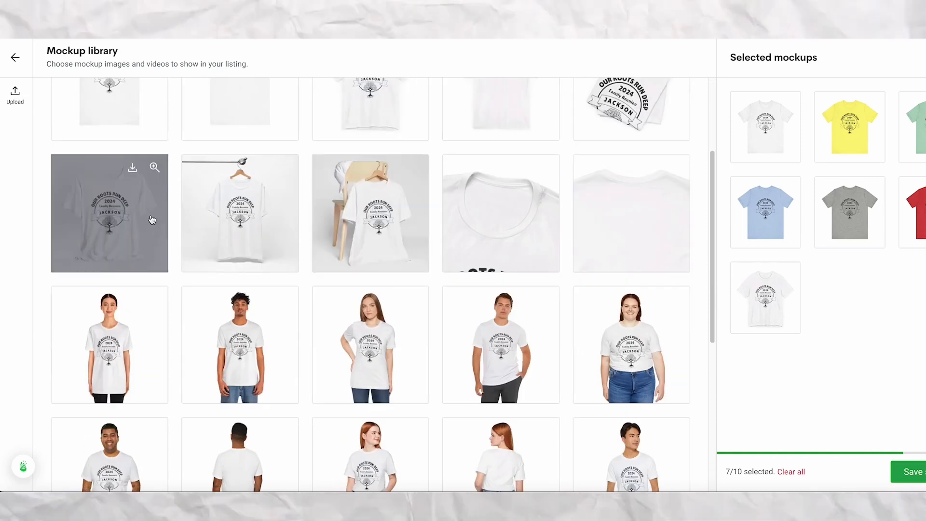
# Look through the remaining views in the mockup library and save the current mockup selection to the product.
pyautogui.scroll(-4, 374, 271)
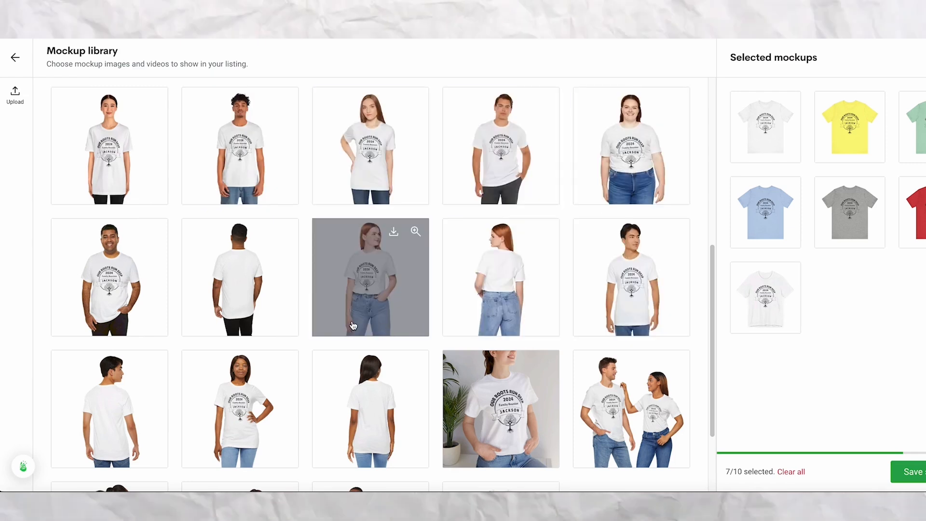
pyautogui.scroll(-3, 353, 325)
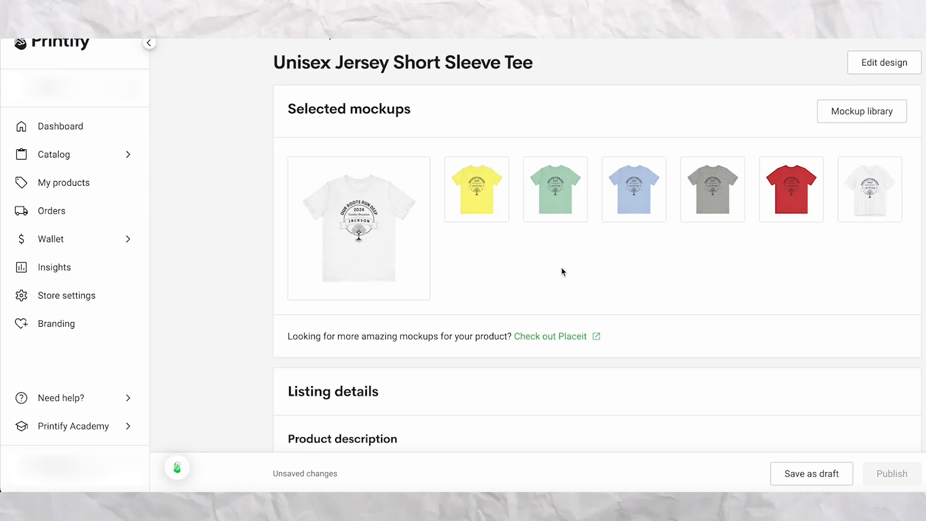
pyautogui.scroll(-1, 563, 271)
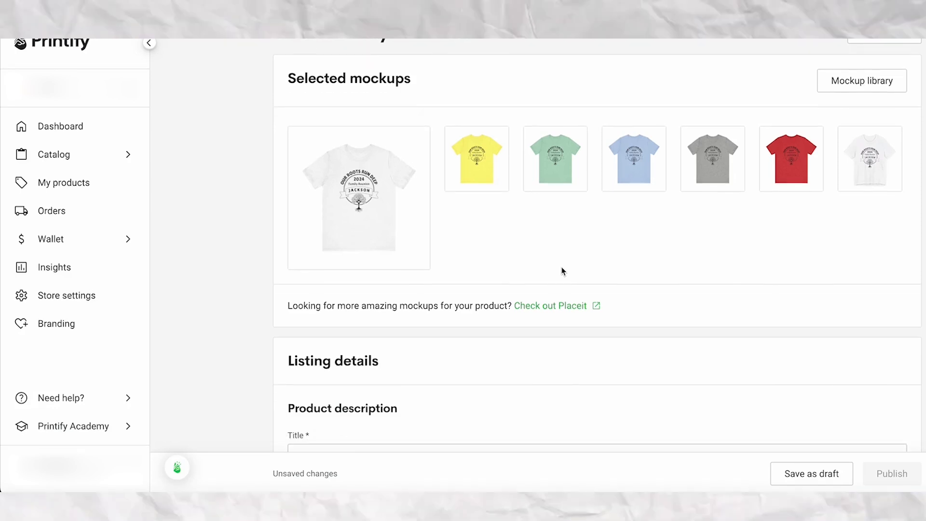
pyautogui.scroll(1, 561, 270)
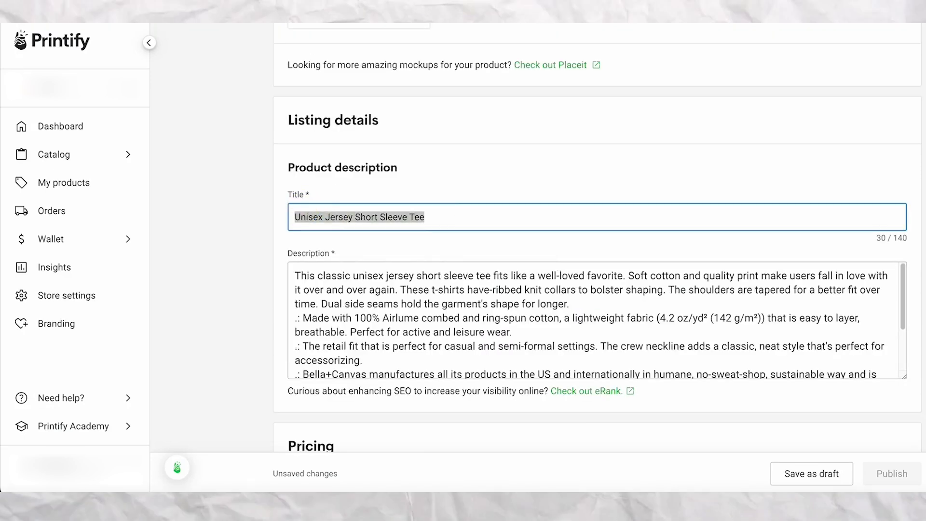
# Title the listing "Personalized Family Reunion T-Shirts Group Family Shirts Customizable Family Reunion Shirts".
pyautogui.write('Family Reunion T-Shirts')
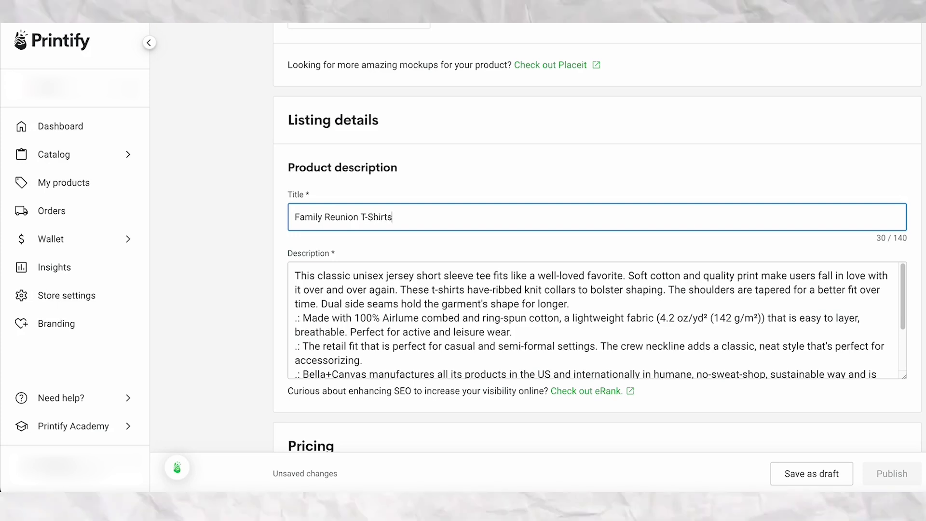
pyautogui.write('Personalized')
pyautogui.click(458, 217)
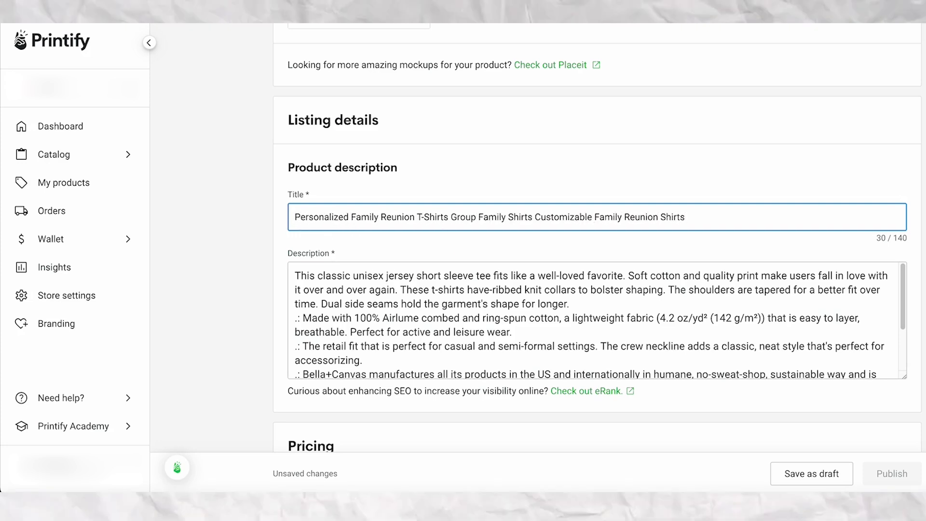
# Replace the description with the listing title and "Family Reunion shirts that you can personalize with your family name and the year of your family reunion.".
pyautogui.moveTo(292, 219); pyautogui.dragTo(686, 218)
pyautogui.rightClick(483, 217)
pyautogui.click(501, 261)
pyautogui.click(293, 272)
pyautogui.moveTo(294, 272); pyautogui.dragTo(579, 386)
pyautogui.press('BackSpace')
pyautogui.rightClick(301, 270)
pyautogui.click(321, 370)
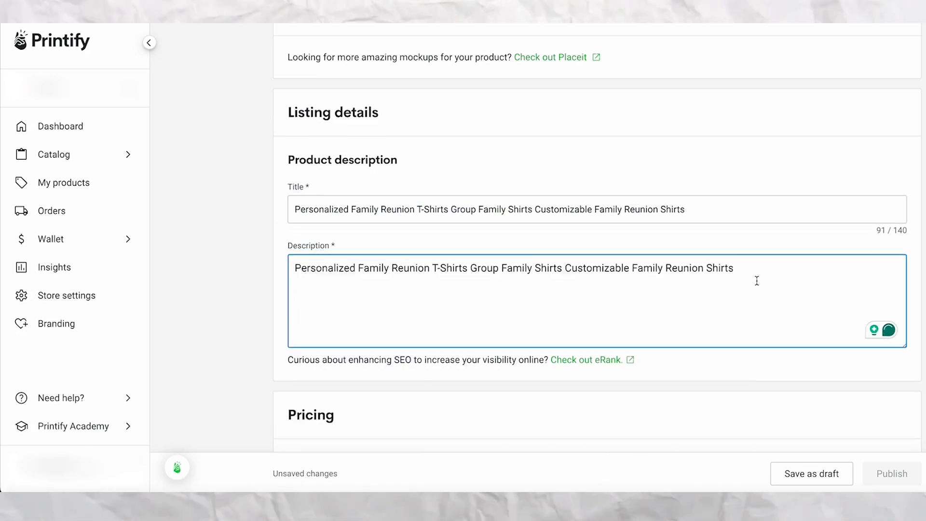
pyautogui.write('personalize with your family name and the year of your family r')
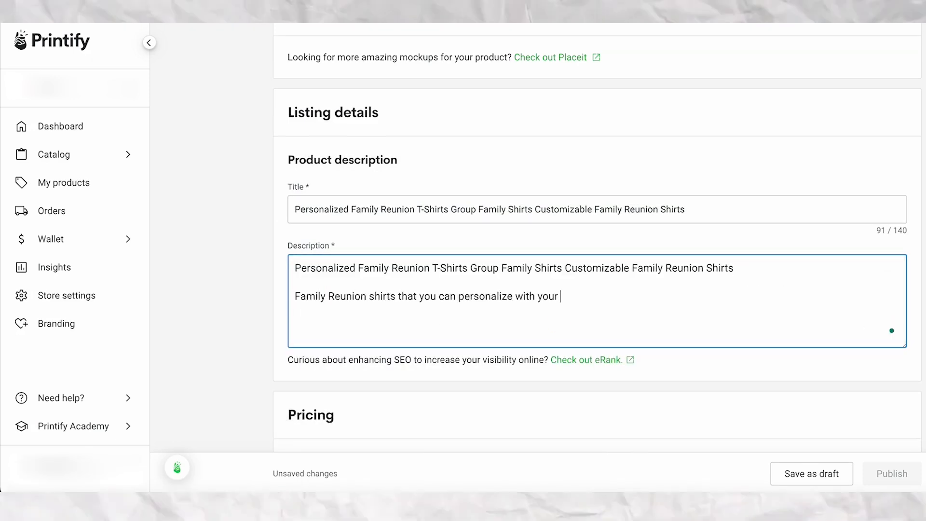
# Apply a 57% profit margin to all shirt sizes in the pricing table and clear the size selection.
pyautogui.scroll(-8, 744, 300)
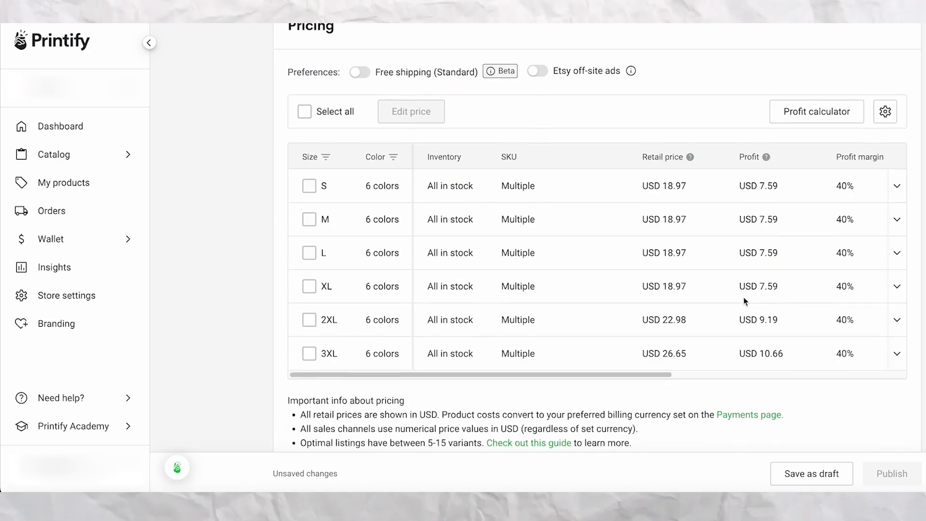
pyautogui.click(306, 120)
pyautogui.click(429, 124)
pyautogui.click(626, 217)
pyautogui.moveTo(381, 292); pyautogui.dragTo(354, 293)
pyautogui.write('57')
pyautogui.click(655, 341)
pyautogui.click(305, 120)
# Set variant visibility to show in-stock variants as available and out-of-stock variants as "sold out".
pyautogui.scroll(-8, 309, 193)
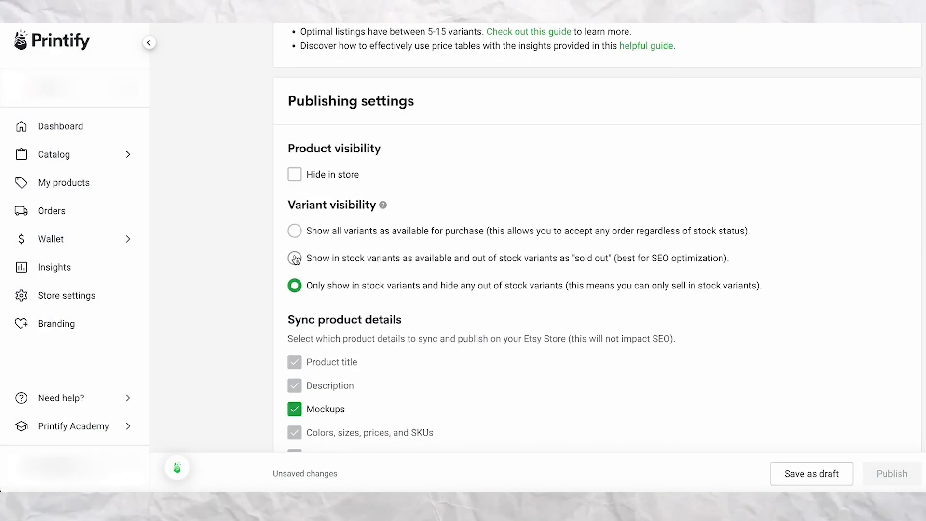
pyautogui.click(295, 259)
pyautogui.scroll(-1, 771, 385)
# Review the listing's mockups, title, description and shipping methods before publishing.
pyautogui.scroll(11, 772, 390)
pyautogui.scroll(10, 772, 391)
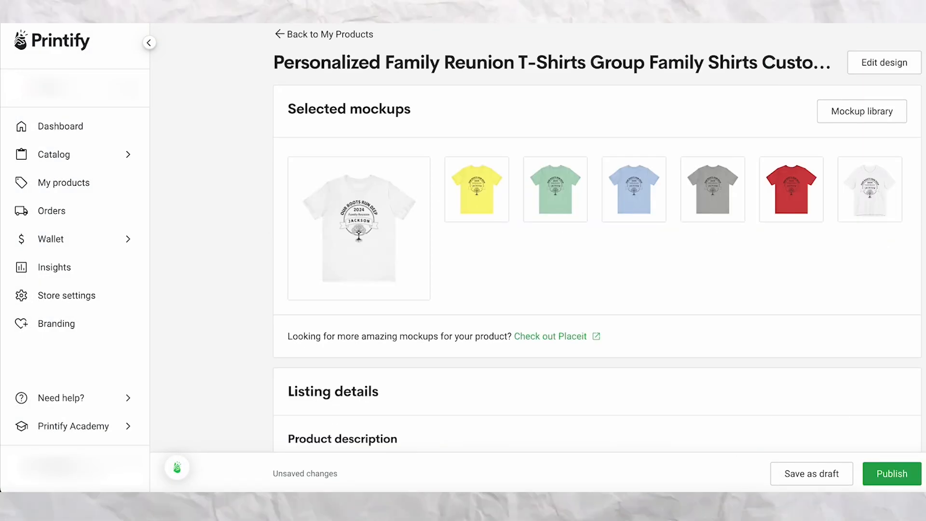
pyautogui.scroll(-4, 771, 391)
pyautogui.scroll(-7, 596, 246)
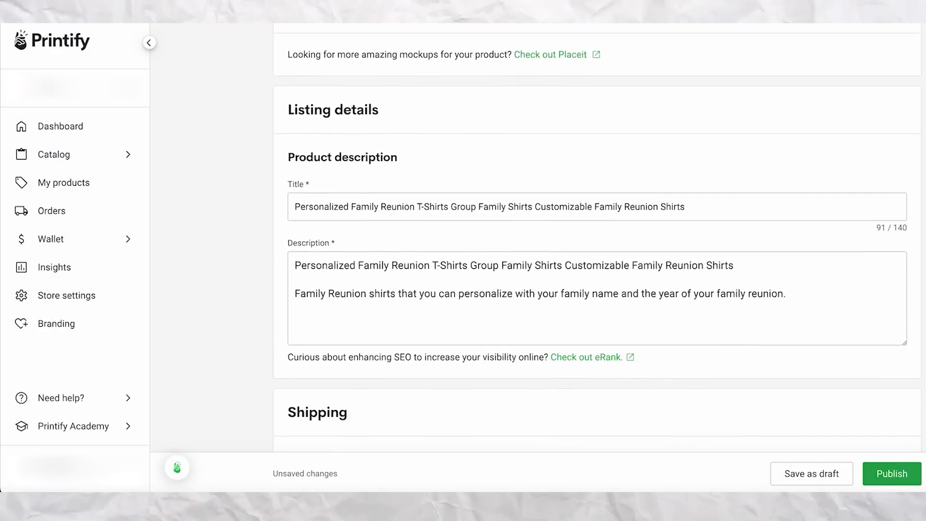
pyautogui.scroll(-9, 597, 246)
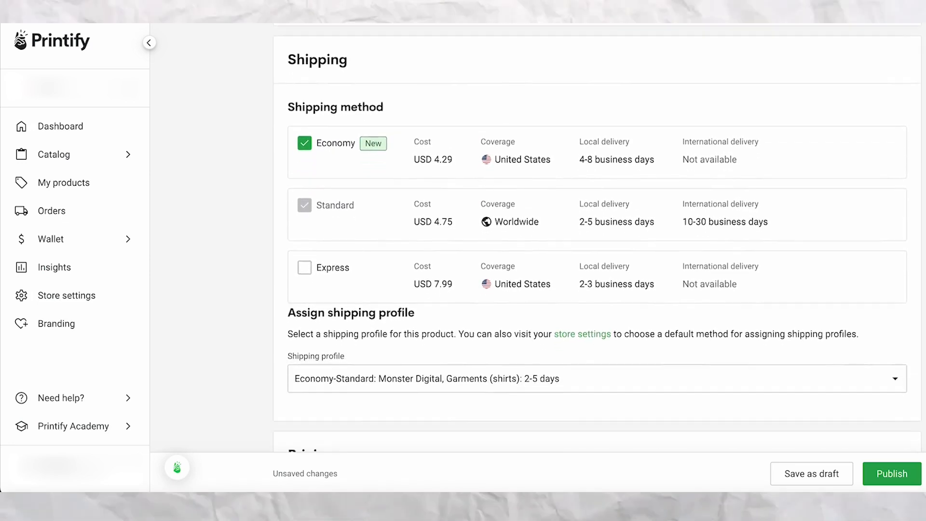
pyautogui.scroll(-12, 596, 246)
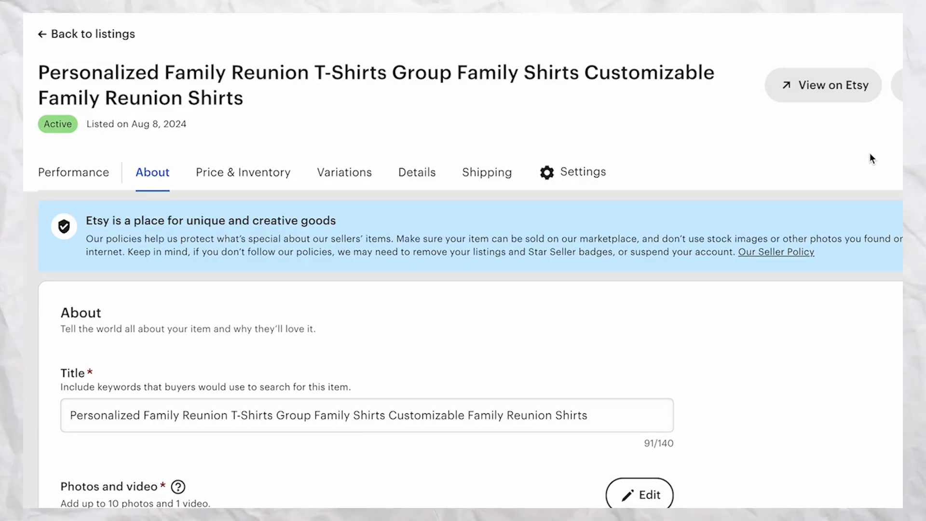
# In the Etsy listing editor, enlarge the white shirt's thumbnail crop around the design, shift the image down and apply it.
pyautogui.scroll(-5, 864, 160)
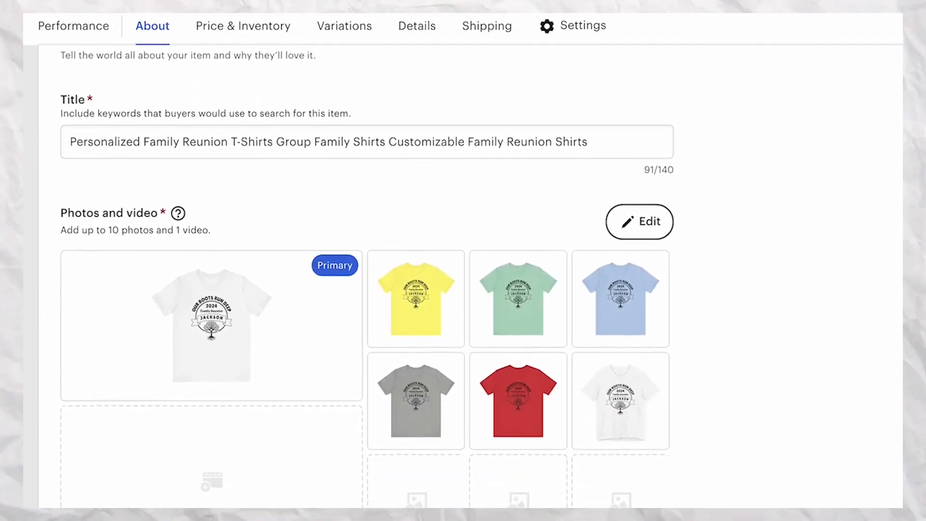
pyautogui.scroll(-1, 367, 267)
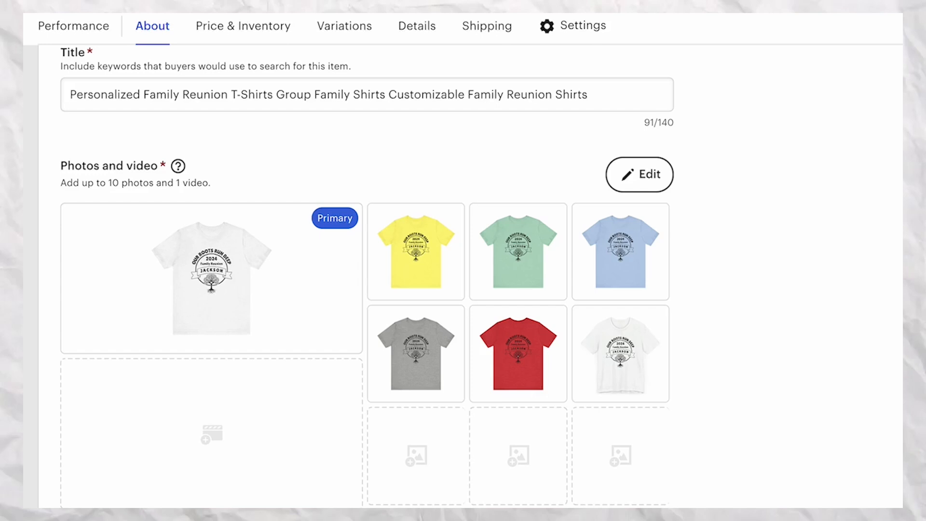
pyautogui.scroll(-1, 367, 261)
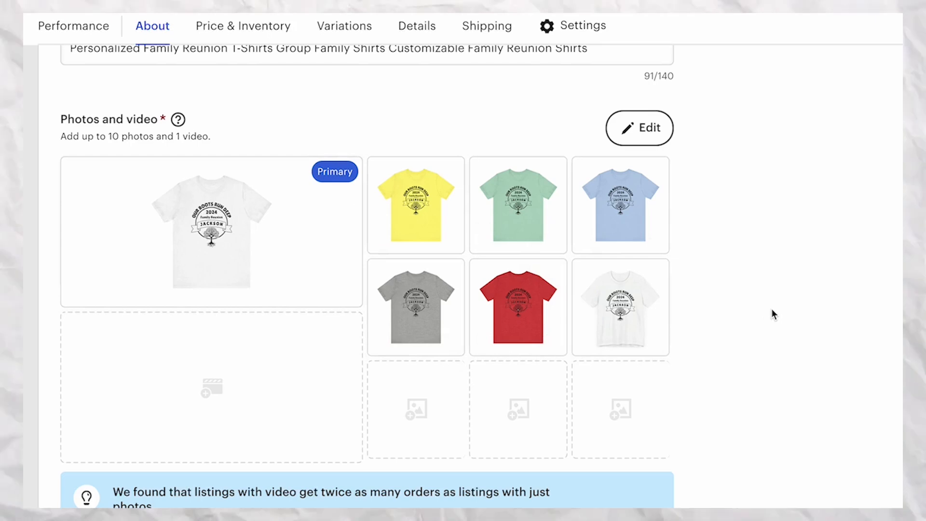
pyautogui.scroll(-6, 772, 309)
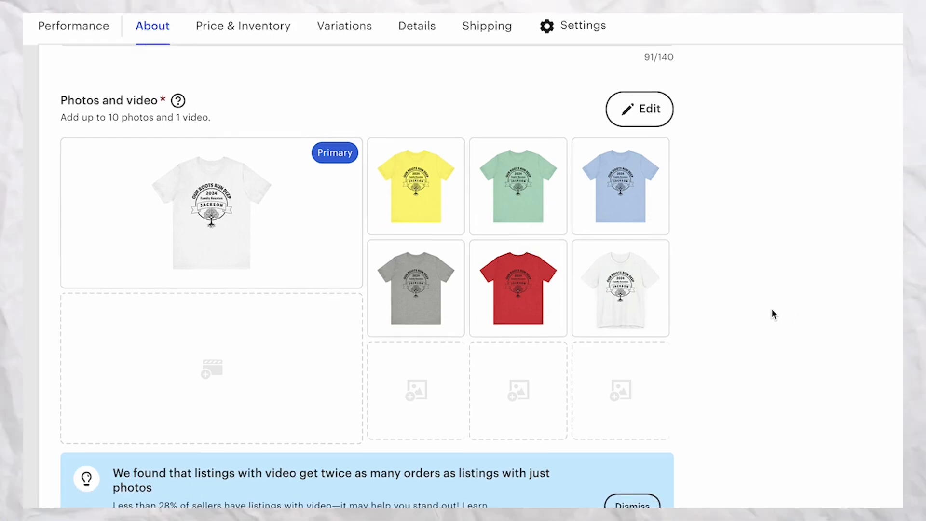
pyautogui.scroll(-2, 772, 310)
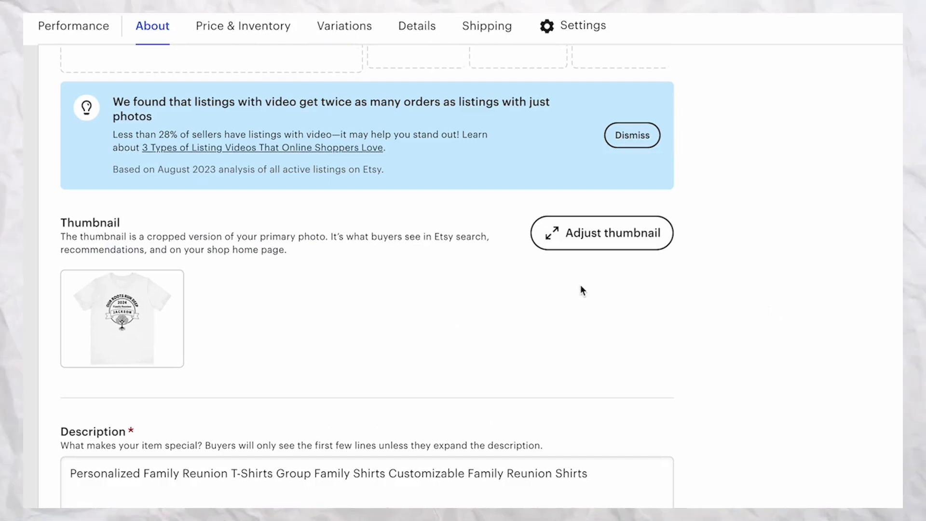
pyautogui.click(581, 246)
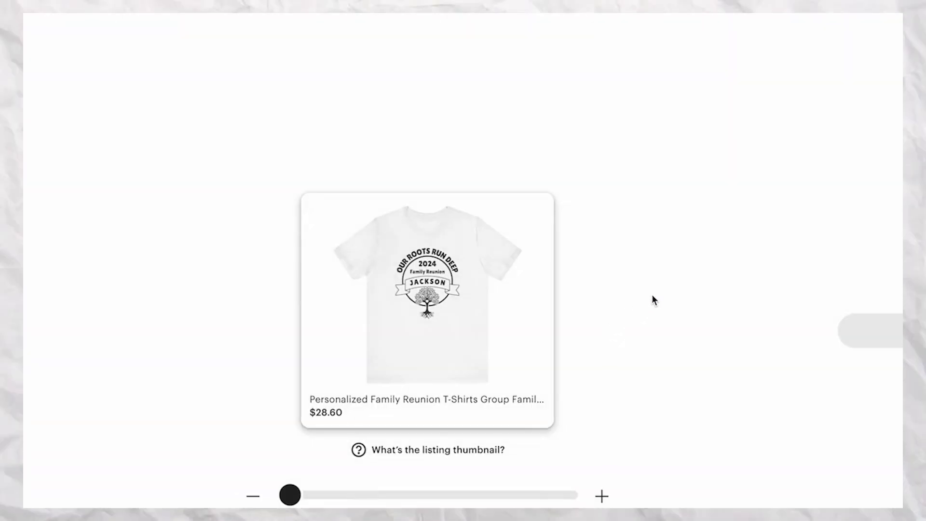
pyautogui.moveTo(289, 495); pyautogui.dragTo(493, 495)
pyautogui.moveTo(445, 255); pyautogui.dragTo(449, 299)
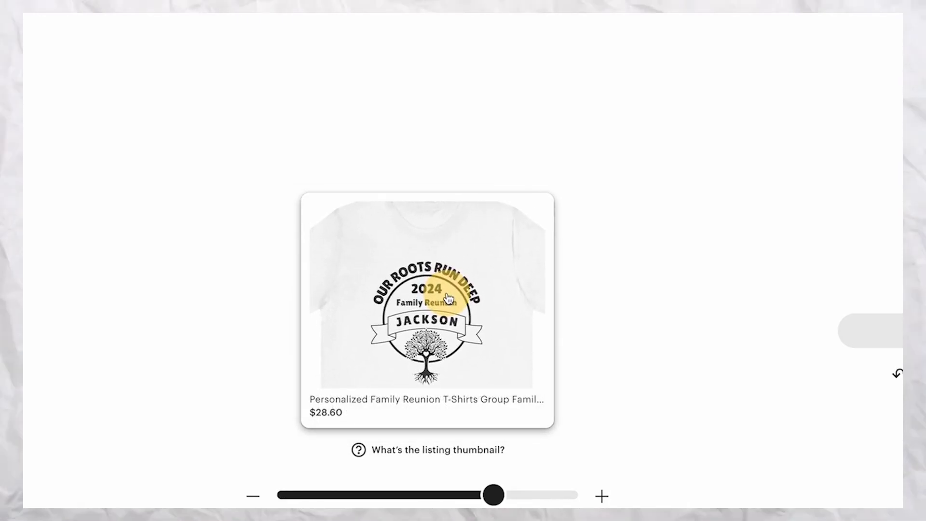
pyautogui.click(881, 335)
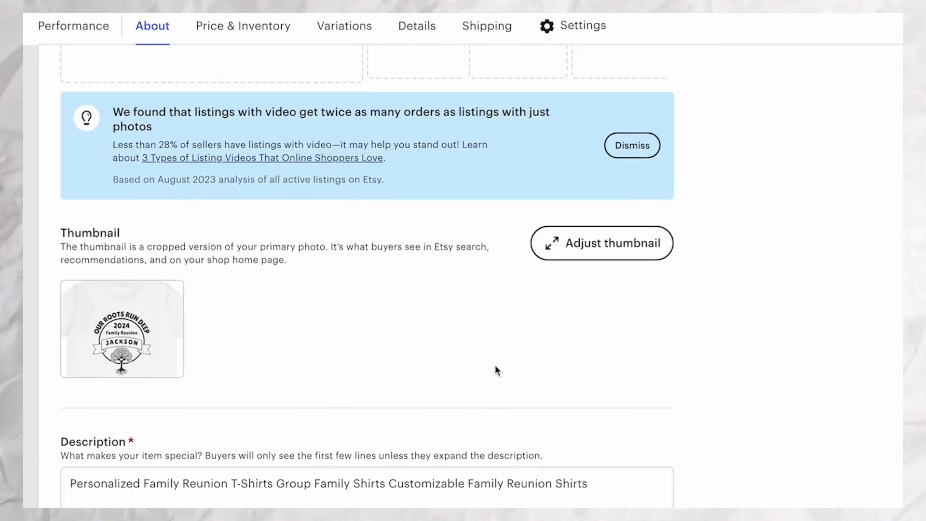
# Make the yellow shirt the primary listing photo and zoom its thumbnail crop in on the design.
pyautogui.scroll(6, 496, 366)
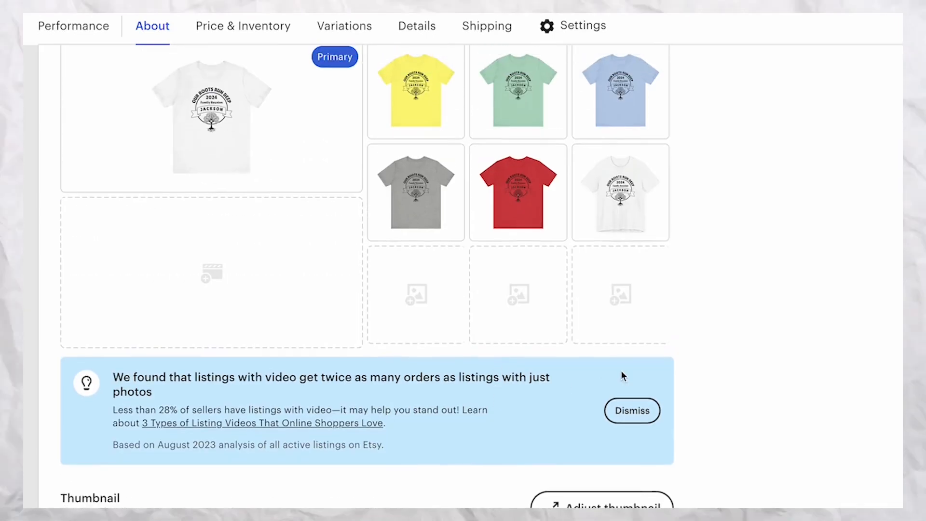
pyautogui.moveTo(414, 86)
pyautogui.moveTo(411, 81); pyautogui.dragTo(225, 120)
pyautogui.scroll(-7, 767, 231)
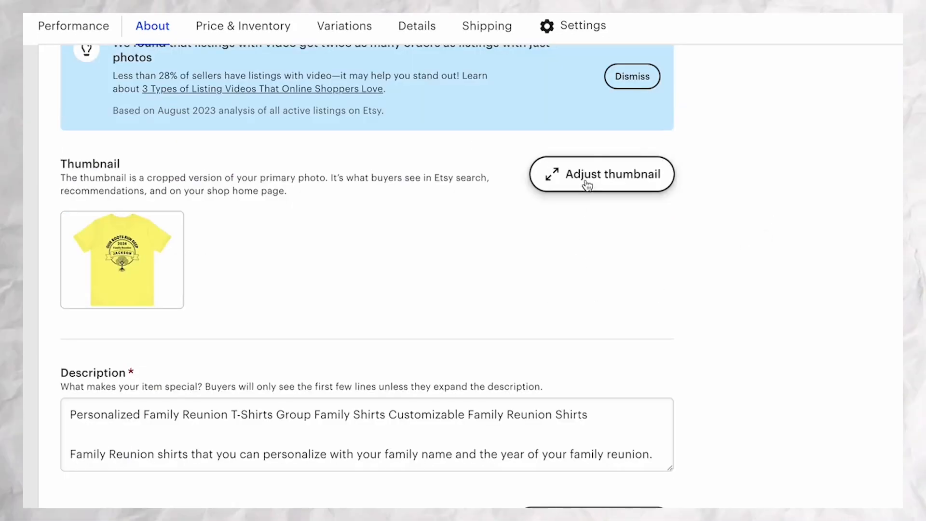
pyautogui.click(587, 185)
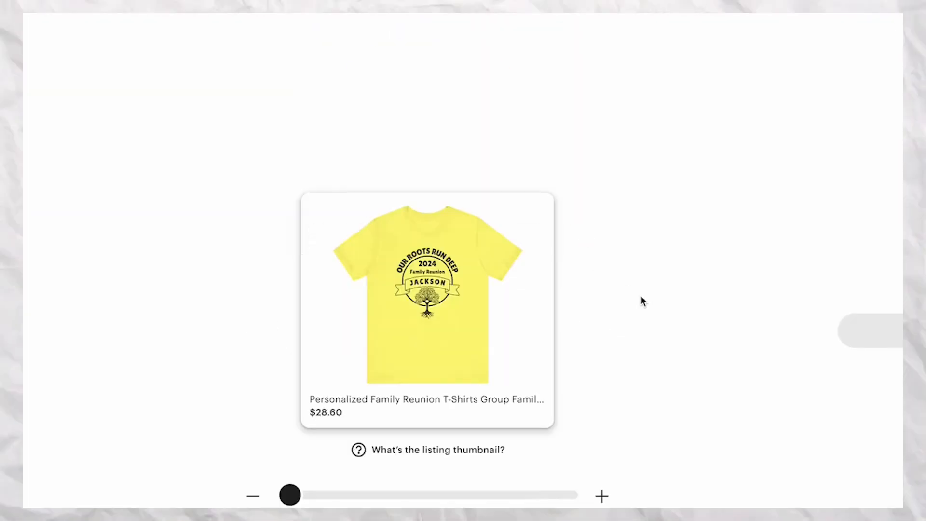
pyautogui.moveTo(291, 494); pyautogui.dragTo(441, 496)
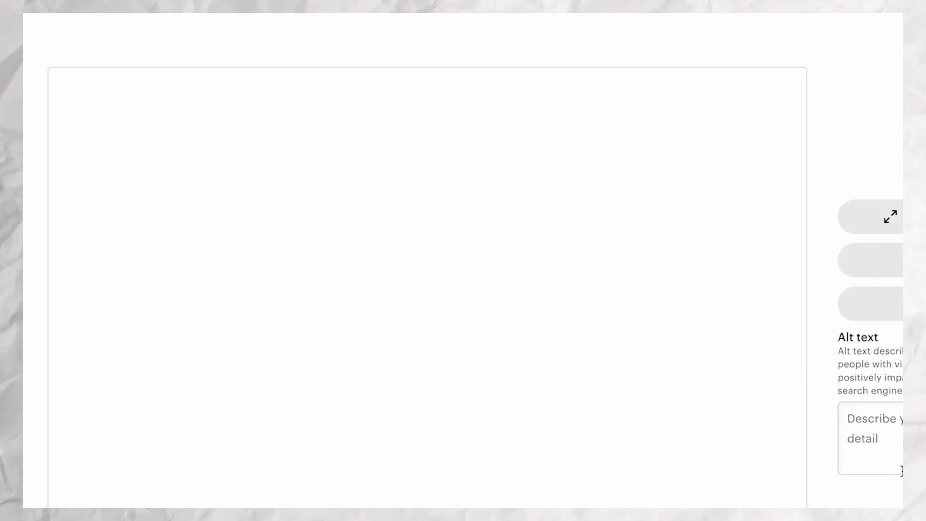
# Add a personalization section to the listing beneath the description.
pyautogui.scroll(-3, 898, 468)
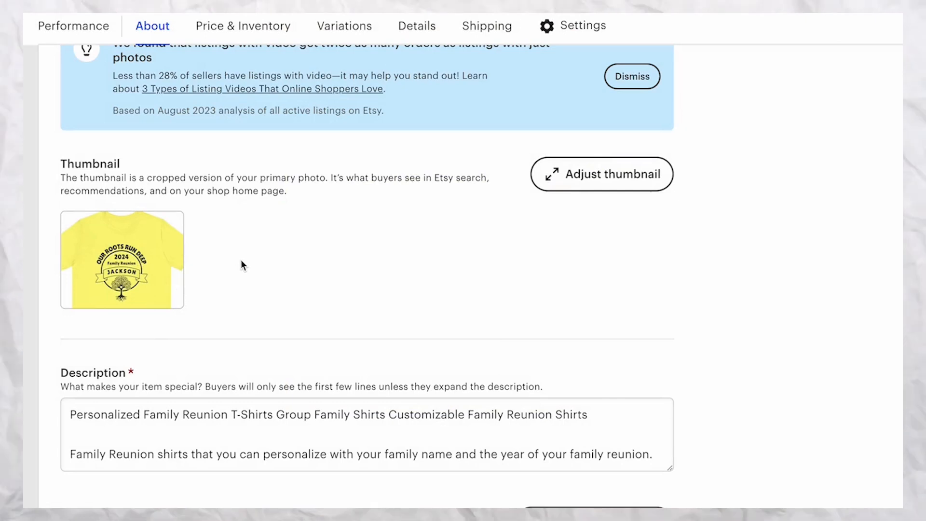
pyautogui.scroll(-1, 409, 268)
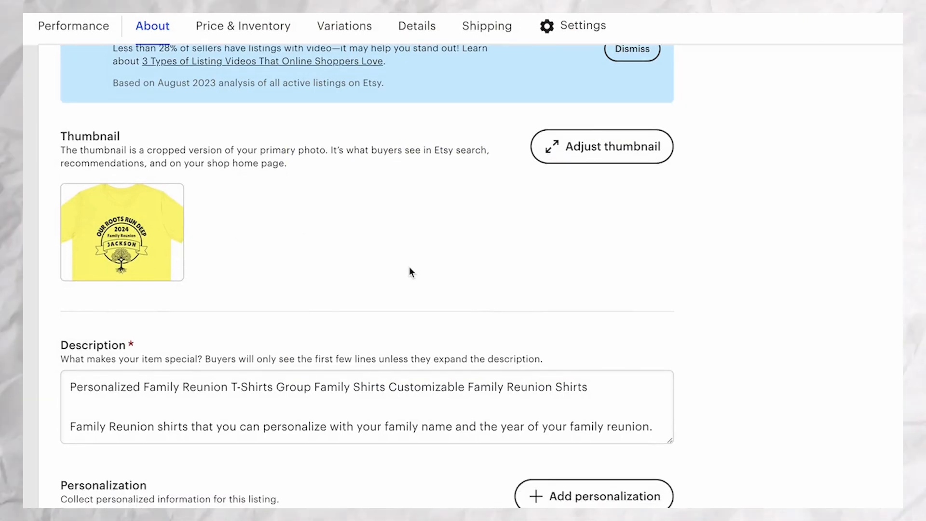
pyautogui.scroll(-1, 410, 270)
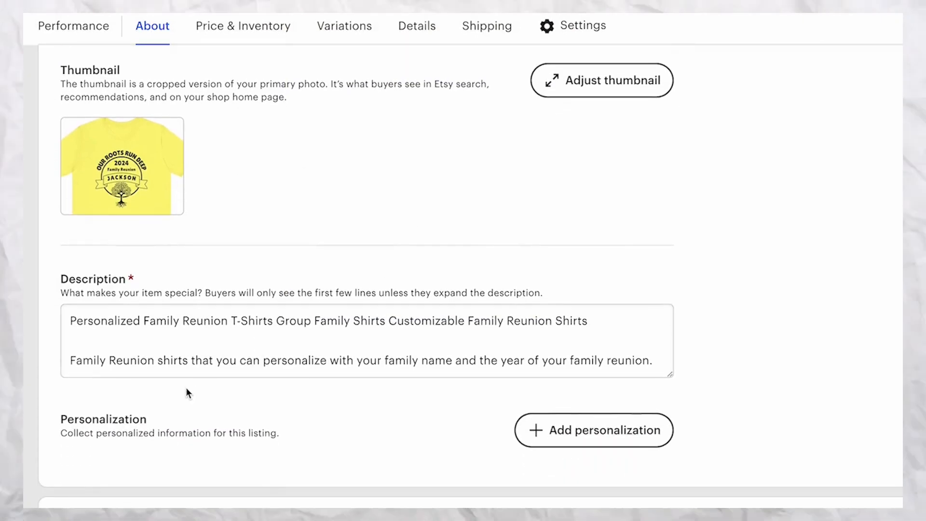
pyautogui.scroll(-1, 371, 327)
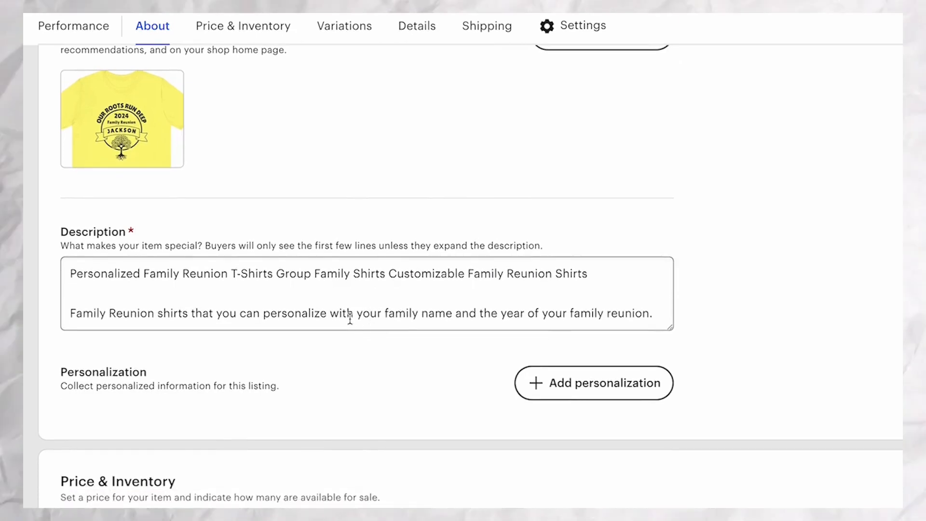
pyautogui.scroll(-1, 351, 318)
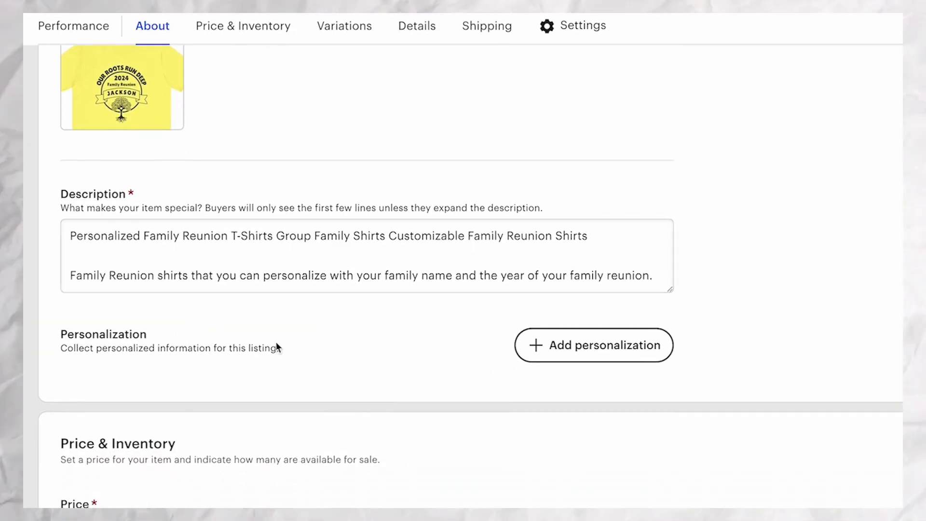
pyautogui.click(578, 358)
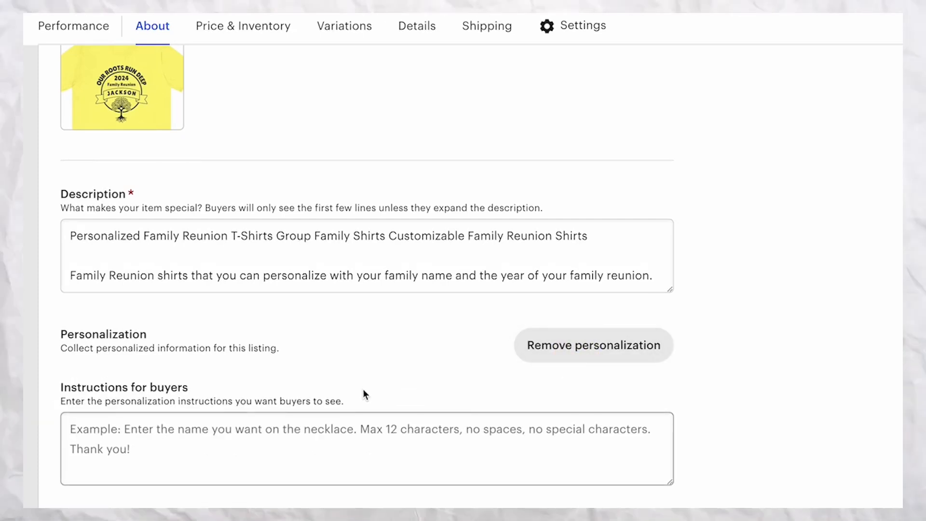
pyautogui.scroll(-1, 361, 392)
# Enter "Enter you family name and Family Reunion Year" as the personalization instructions for buyers.
pyautogui.click(151, 397)
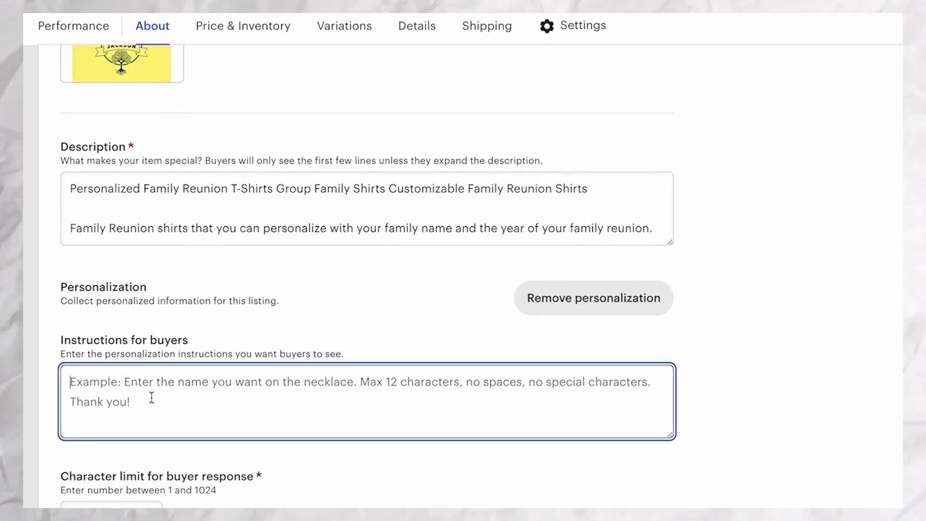
pyautogui.write('Enter')
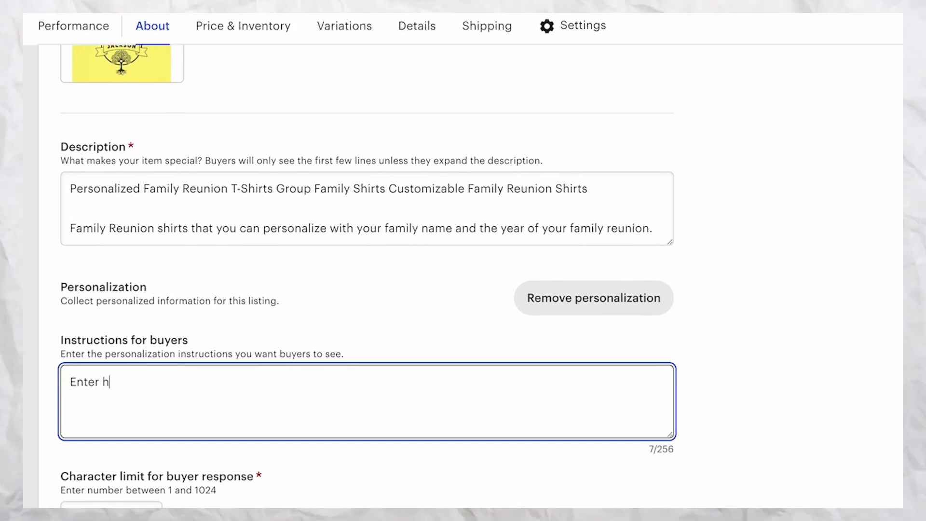
pyautogui.write(' h')
pyautogui.press('BackSpace')
pyautogui.write('you f')
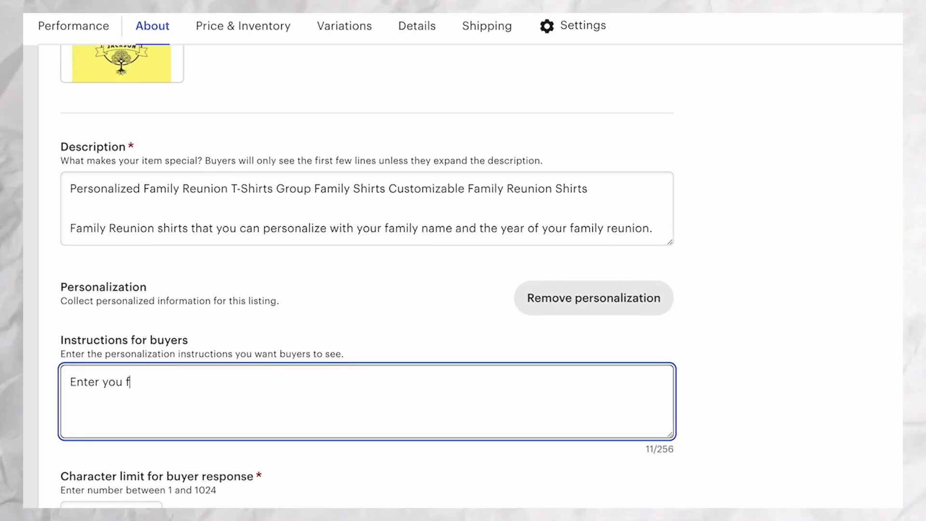
pyautogui.write('amily name and ')
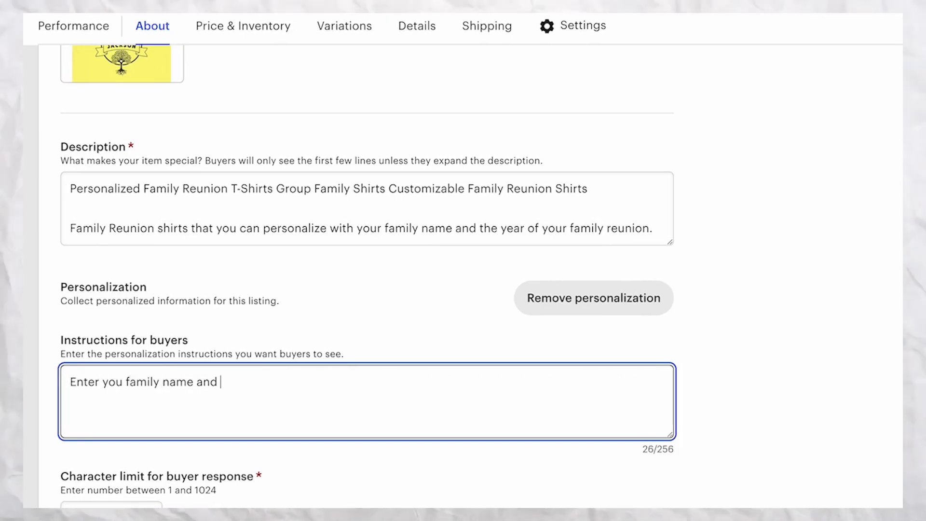
pyautogui.write('Family Reunion Year')
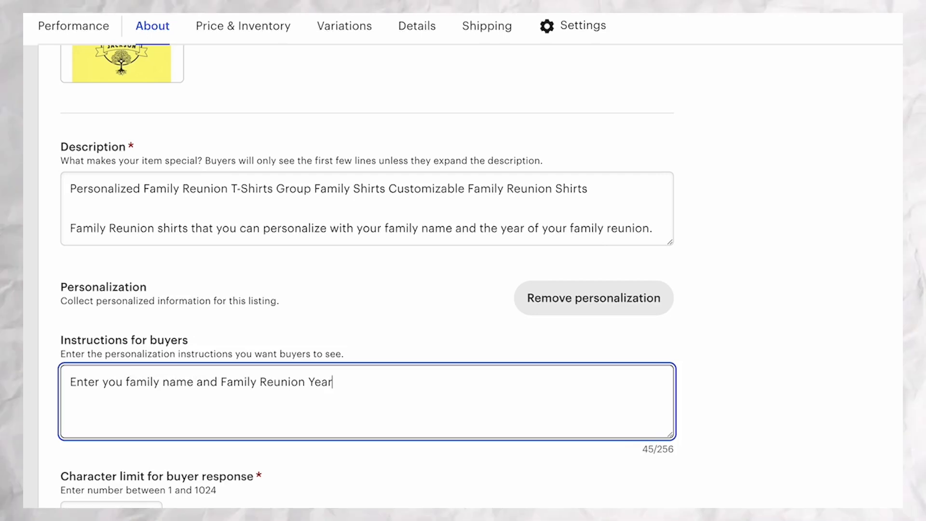
# Review the listing's personalization settings, price and inventory, color and size variations, core details and category.
pyautogui.scroll(-2, 172, 398)
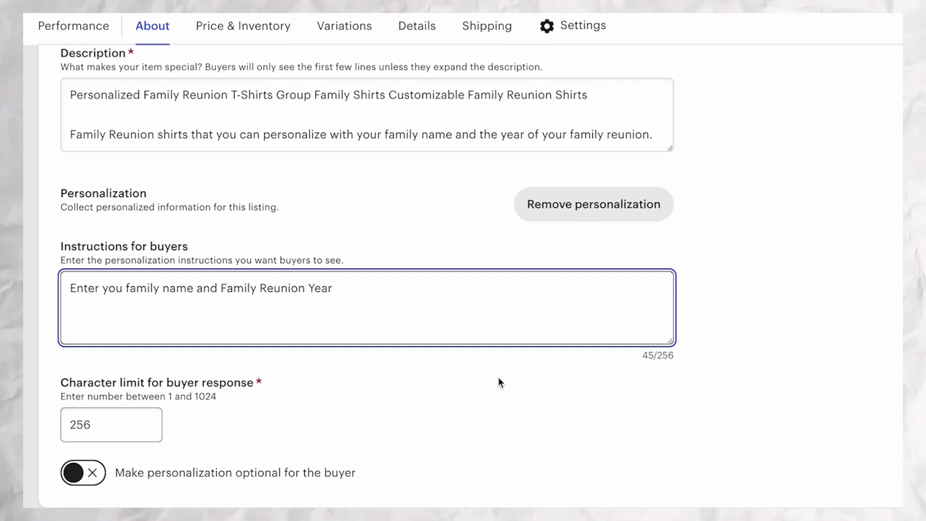
pyautogui.scroll(-8, 498, 377)
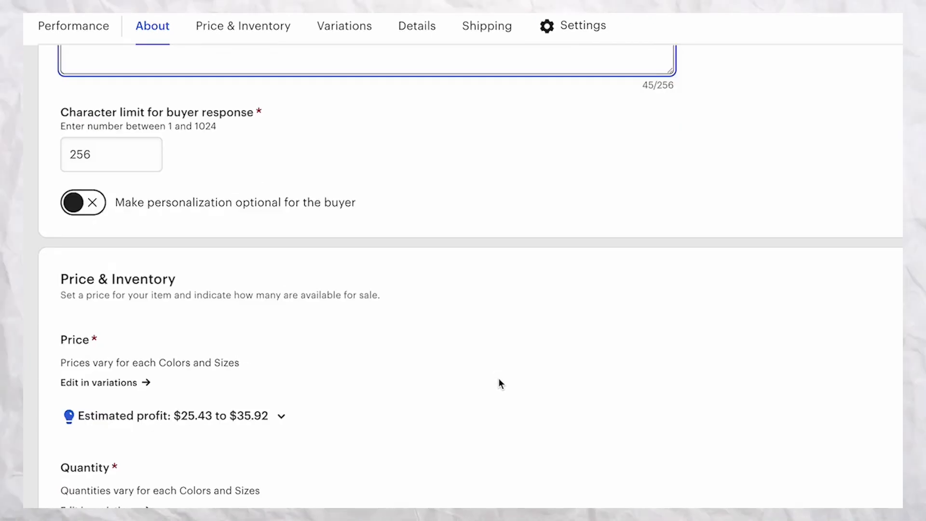
pyautogui.scroll(-2, 499, 383)
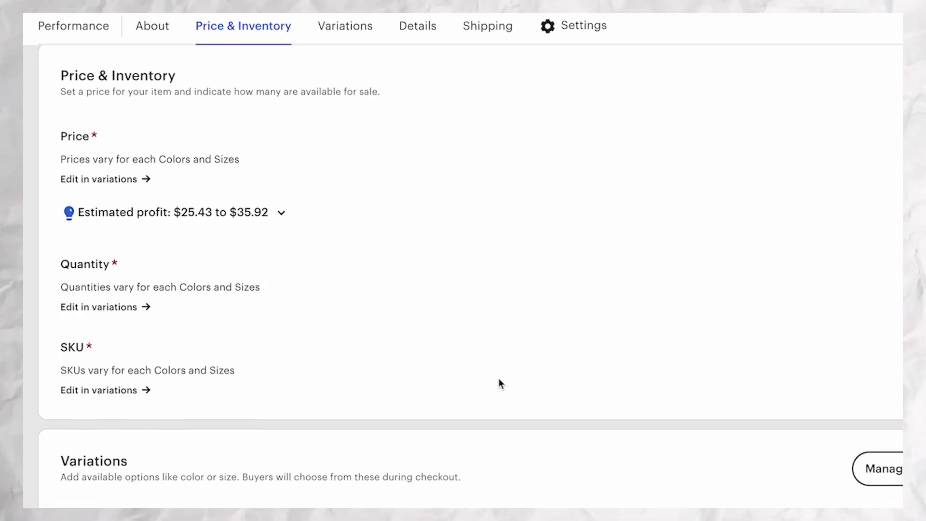
pyautogui.scroll(-3, 500, 381)
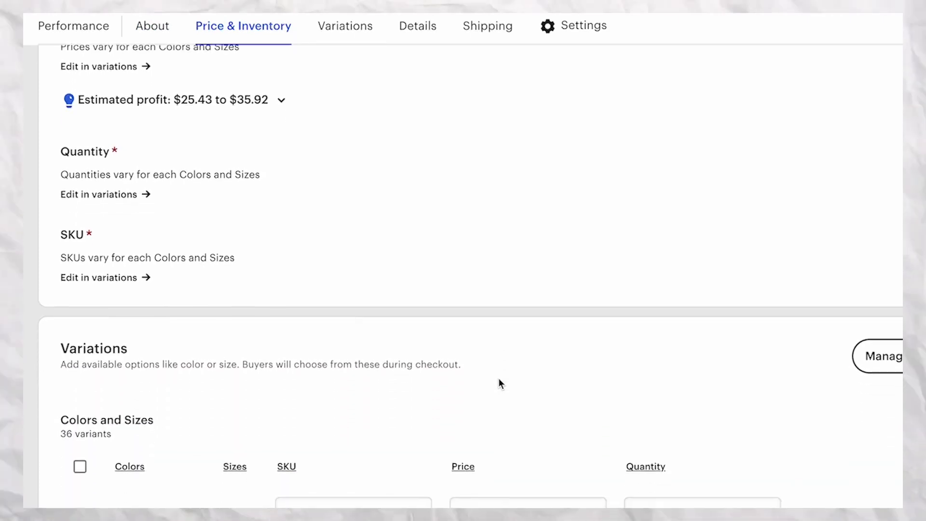
pyautogui.scroll(-6, 499, 377)
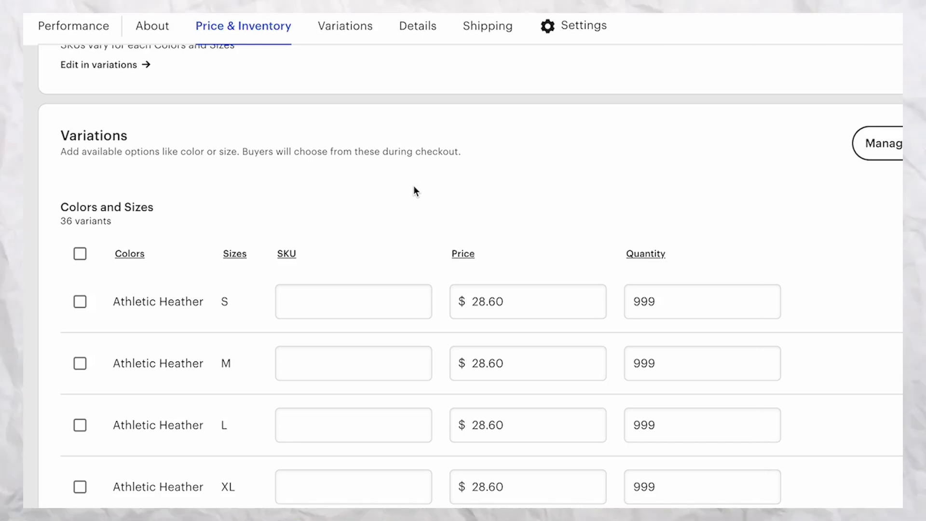
pyautogui.scroll(-15, 414, 186)
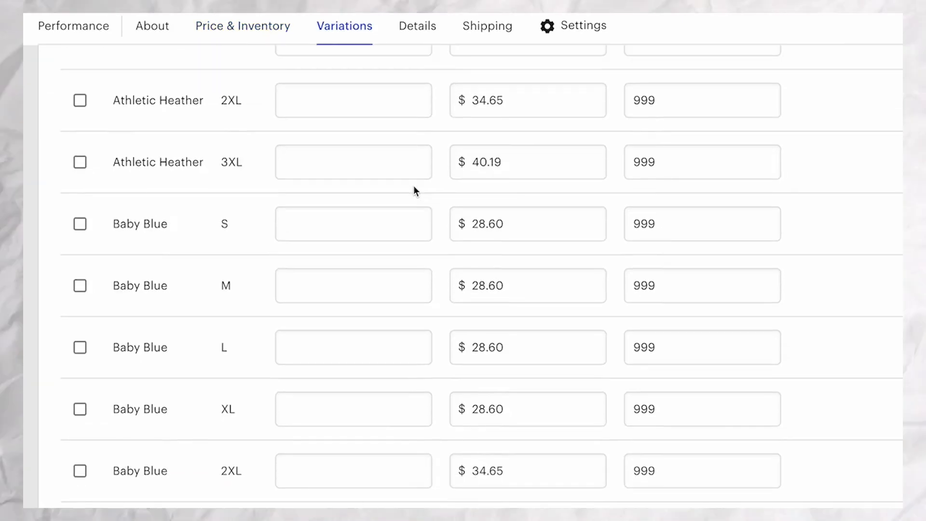
pyautogui.scroll(-20, 414, 186)
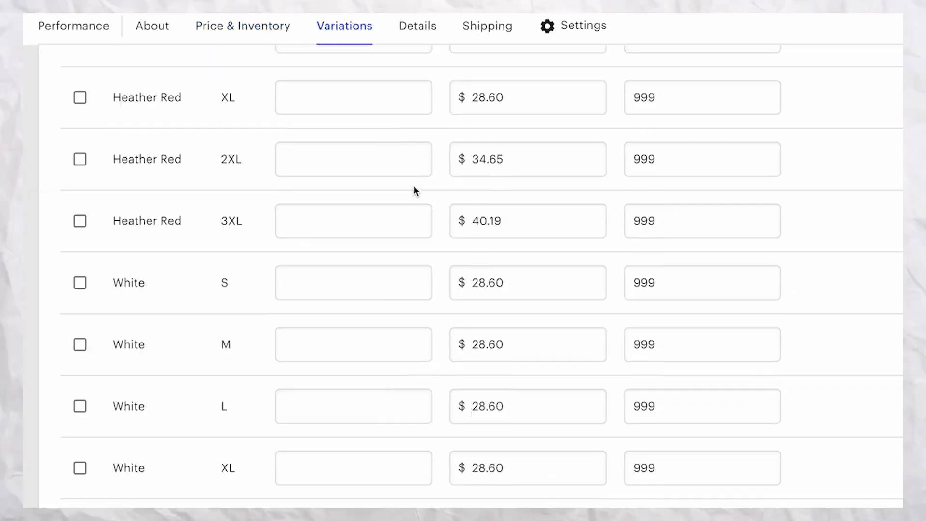
pyautogui.scroll(-20, 414, 188)
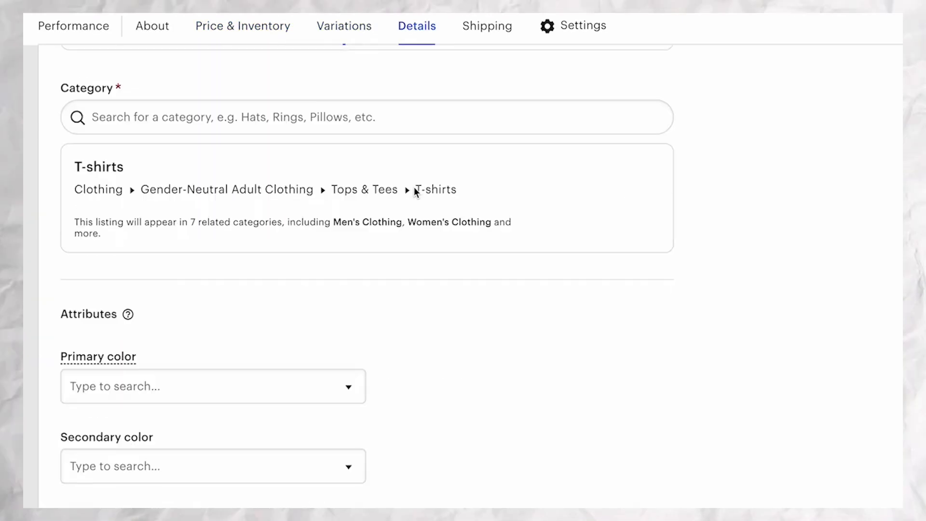
pyautogui.scroll(4, 425, 196)
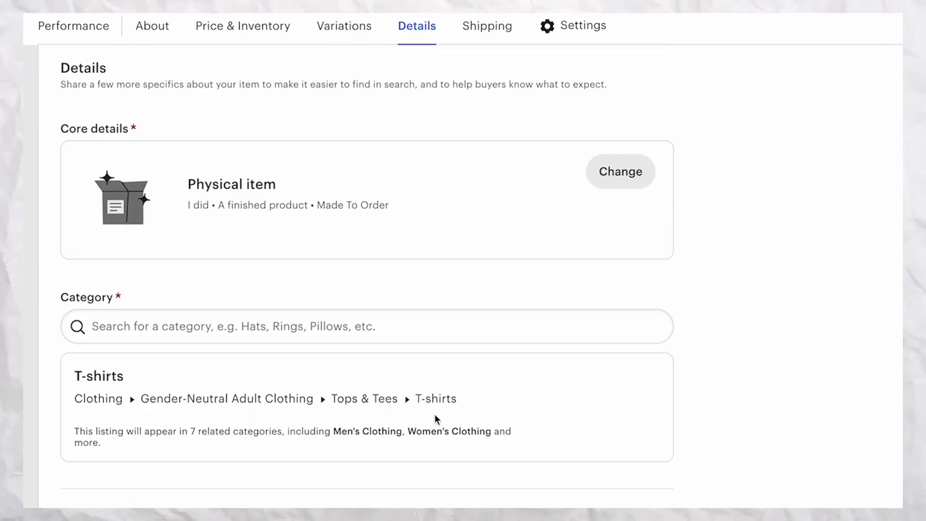
# Set the sleeve length attribute in the listing details to Short sleeve.
pyautogui.scroll(-8, 412, 399)
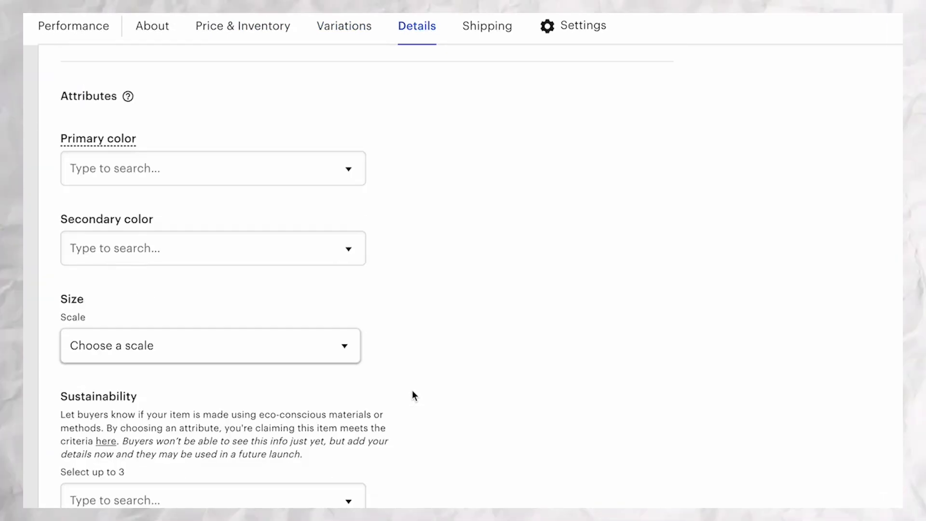
pyautogui.scroll(-4, 413, 396)
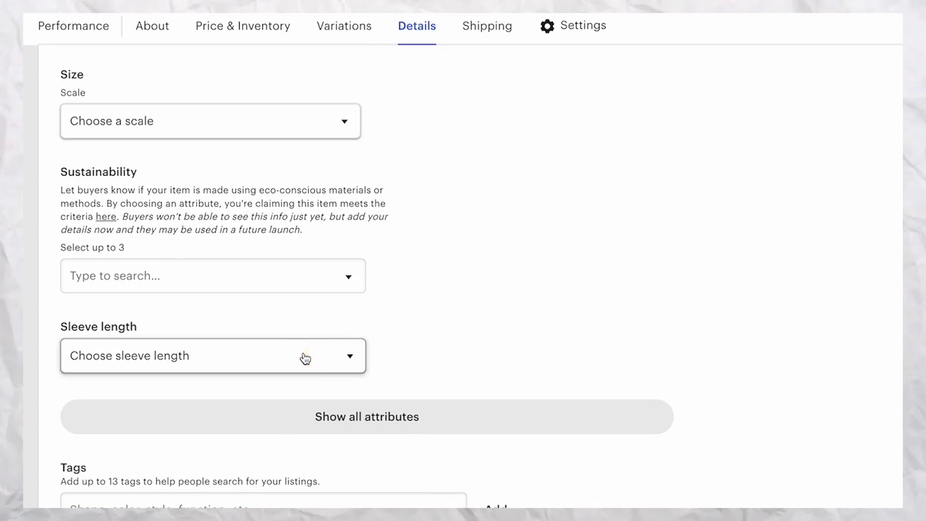
pyautogui.click(347, 355)
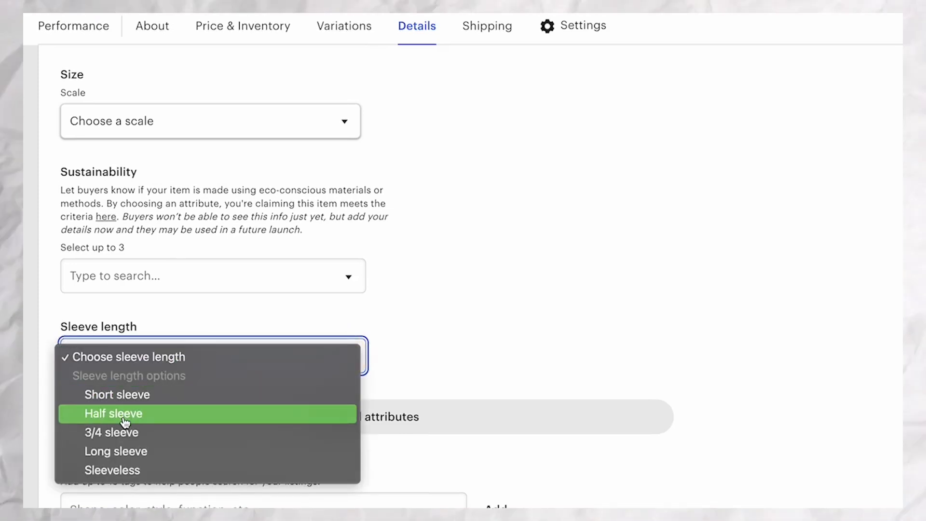
pyautogui.click(120, 395)
# Paste and add the copied listing tags, including custom, family matching, family party, family shirt, family tree, personalized, reunion shirt and tree family.
pyautogui.scroll(-1, 573, 270)
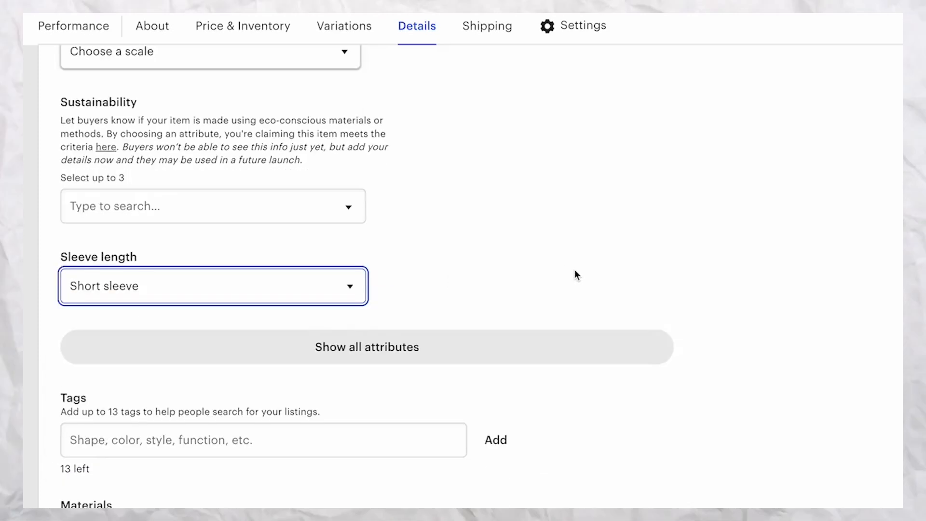
pyautogui.scroll(-4, 574, 270)
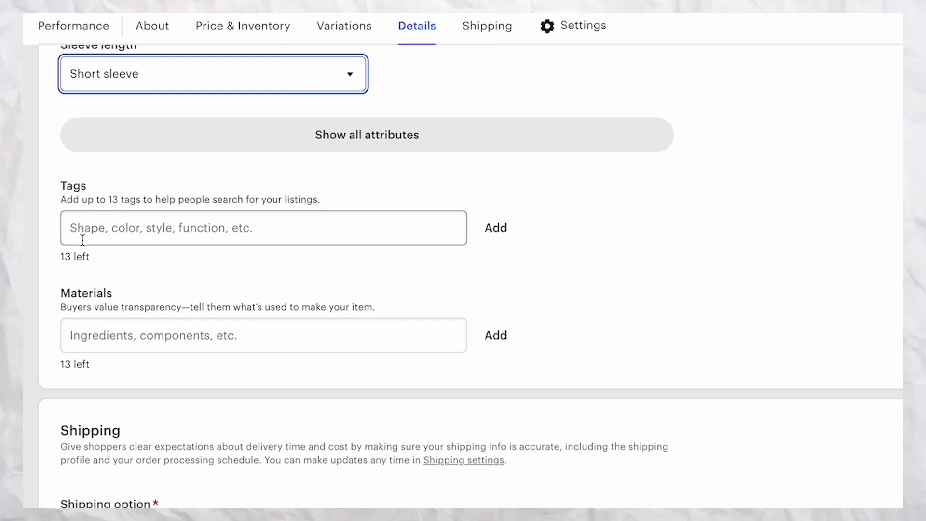
pyautogui.click(79, 227)
pyautogui.rightClick(79, 228)
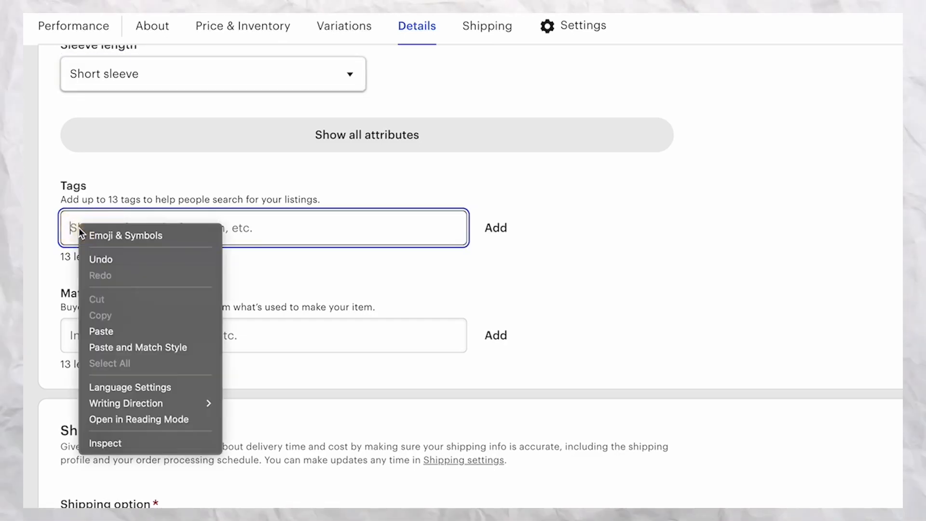
pyautogui.click(105, 331)
pyautogui.click(496, 231)
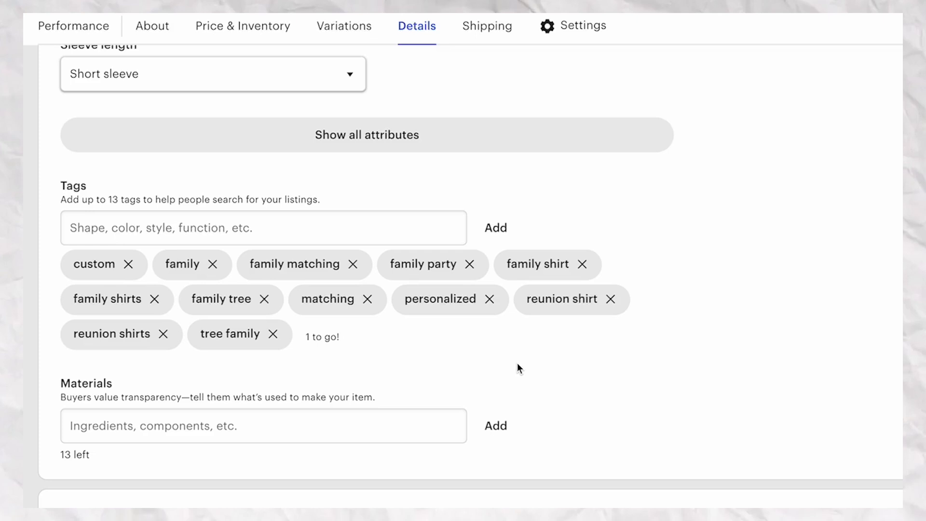
# Change the listing's returns and exchanges policy to "No returns or exchanges".
pyautogui.scroll(-2, 598, 353)
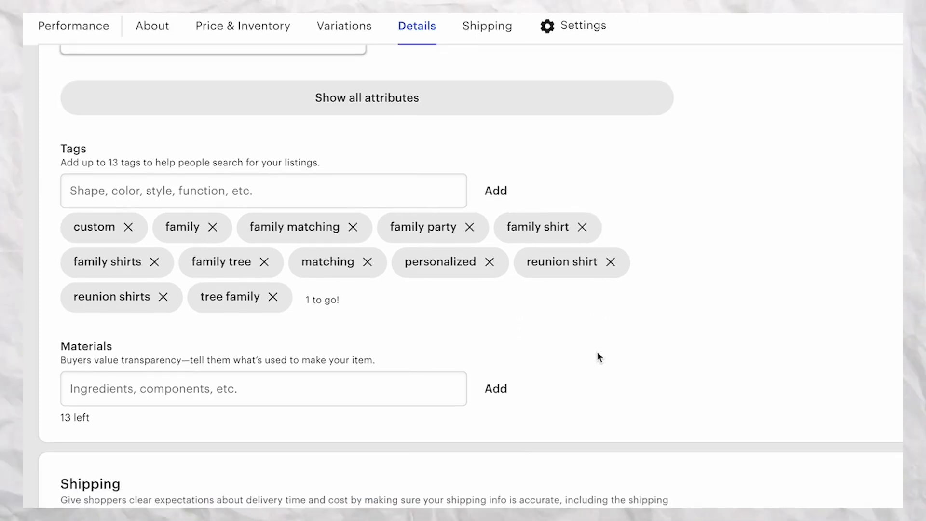
pyautogui.scroll(-5, 627, 341)
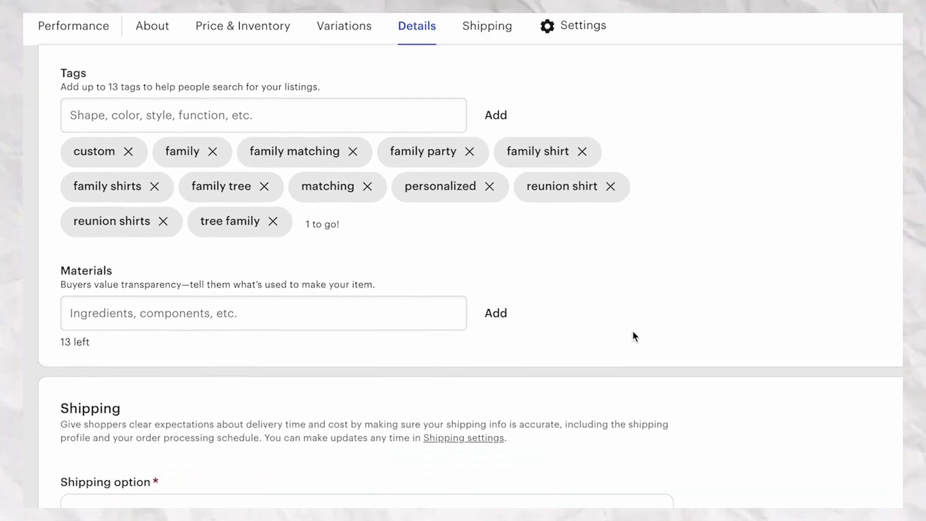
pyautogui.scroll(-2, 635, 320)
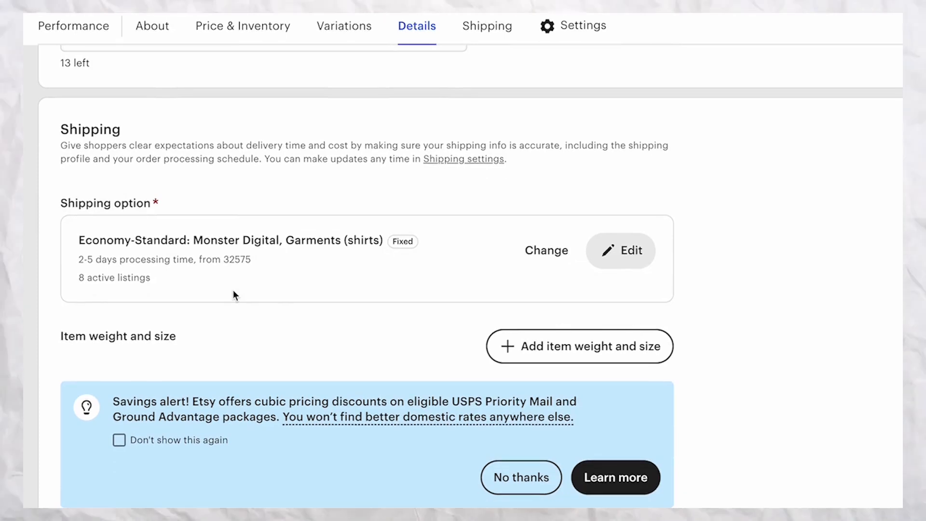
pyautogui.scroll(-4, 305, 316)
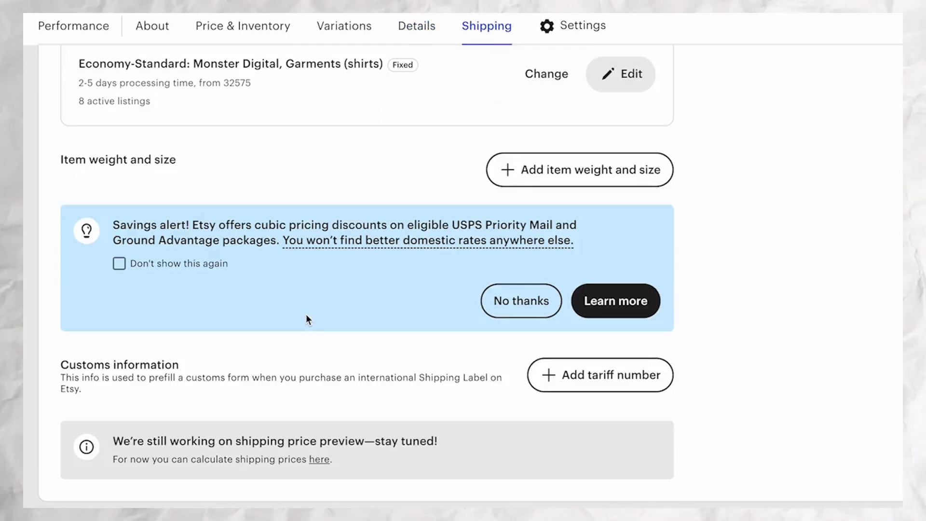
pyautogui.scroll(-8, 308, 319)
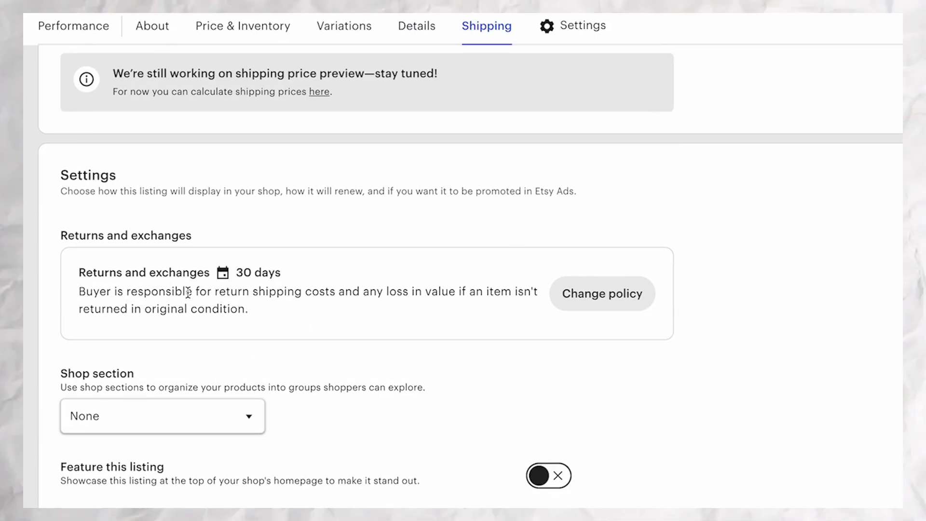
pyautogui.click(610, 303)
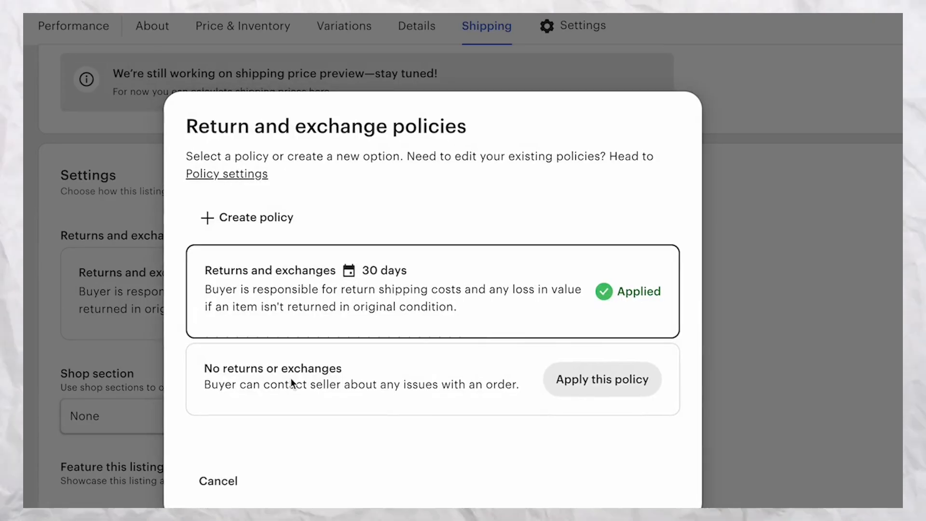
pyautogui.click(558, 380)
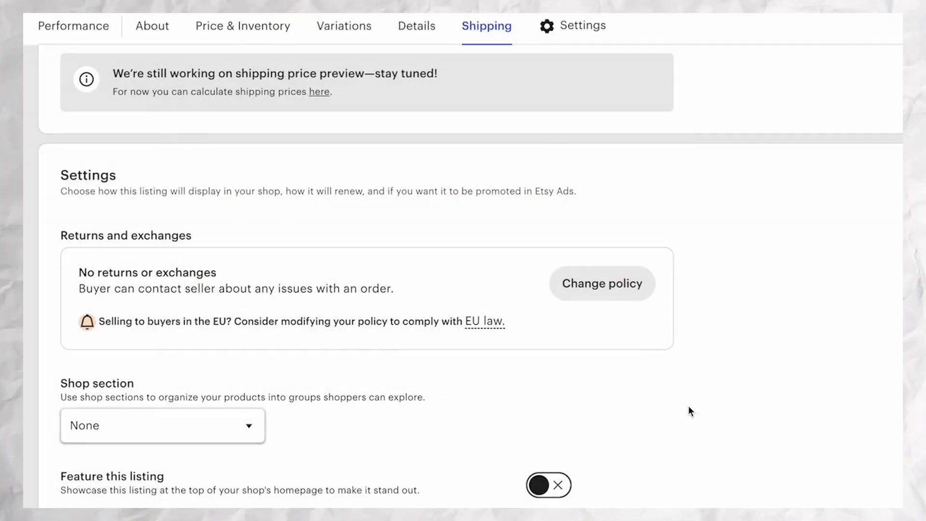
# Assign the listing to the Personalized Shirts shop section and set its renewal option to Automatic.
pyautogui.scroll(-1, 718, 352)
pyautogui.scroll(-4, 718, 352)
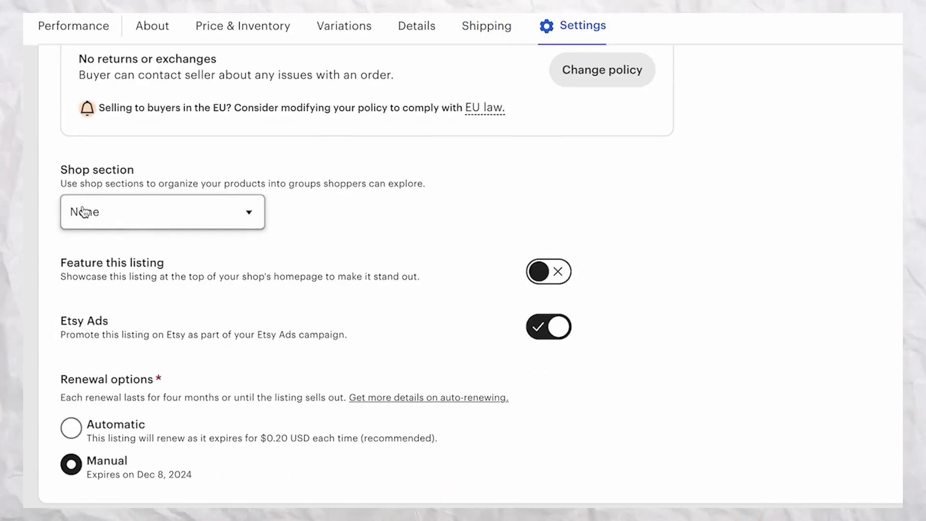
pyautogui.click(242, 212)
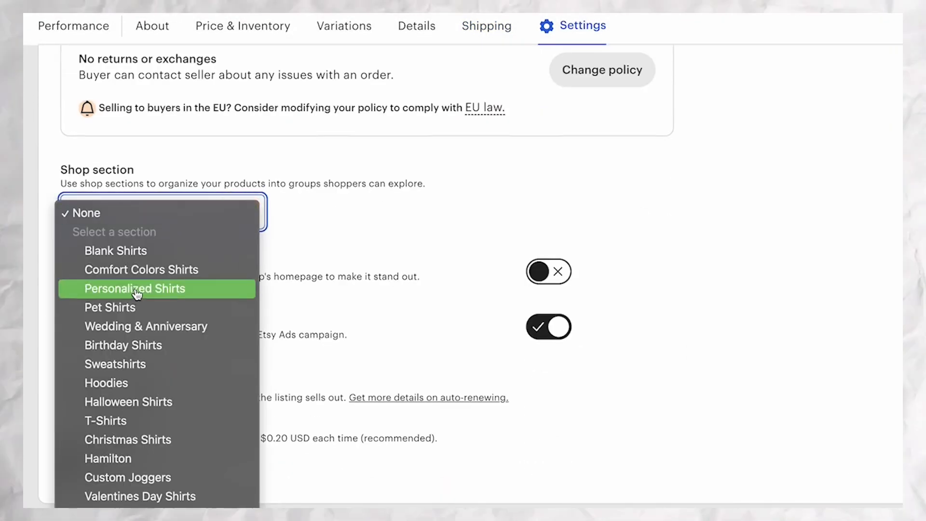
pyautogui.click(111, 289)
pyautogui.scroll(-1, 349, 225)
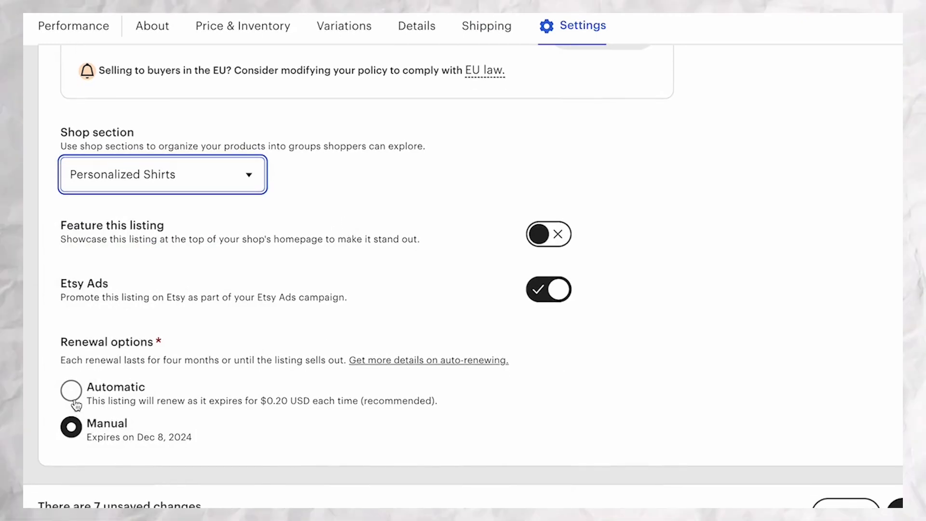
pyautogui.click(72, 393)
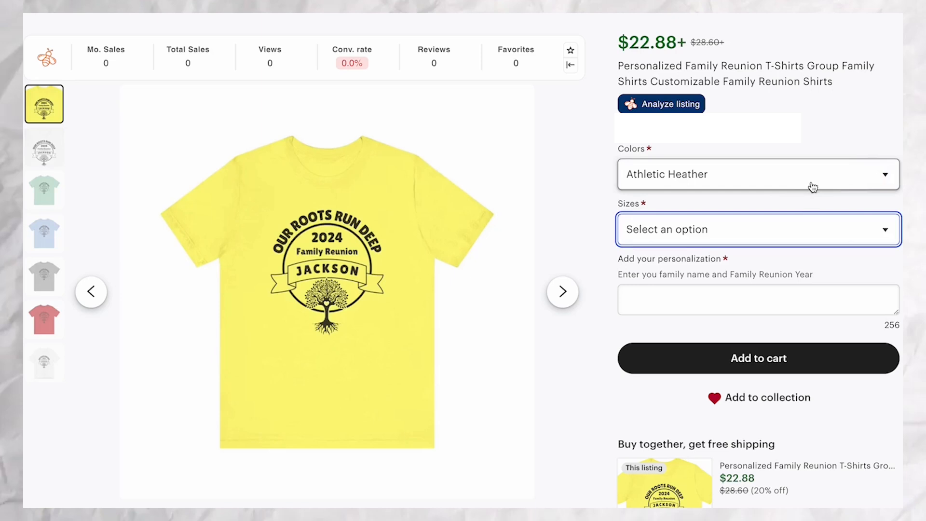
# On the published listing page, check the available shirt colors and the size options with their prices.
pyautogui.click(891, 180)
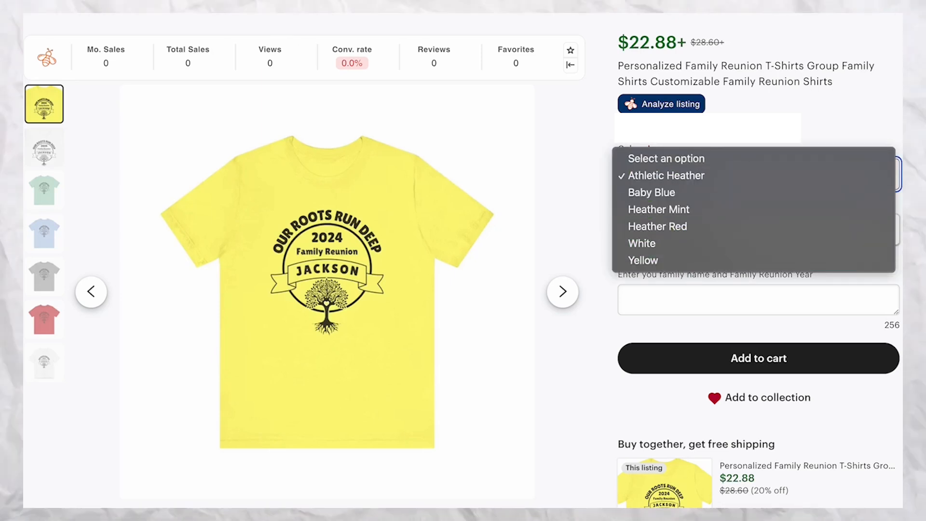
pyautogui.click(900, 251)
pyautogui.click(854, 236)
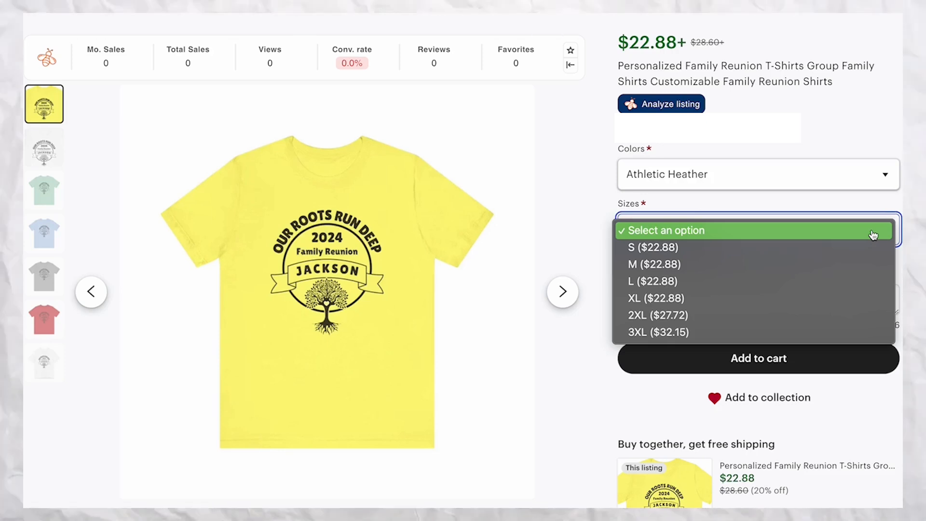
pyautogui.press('Escape')
pyautogui.scroll(-1, 463, 270)
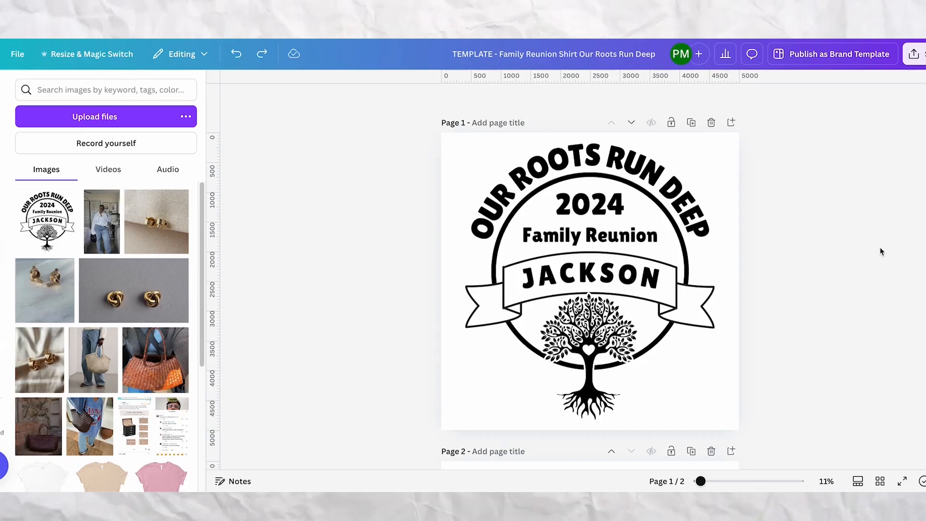
# Duplicate the template page and change the surname in the copy's banner to WILLIAMS.
pyautogui.click(766, 189)
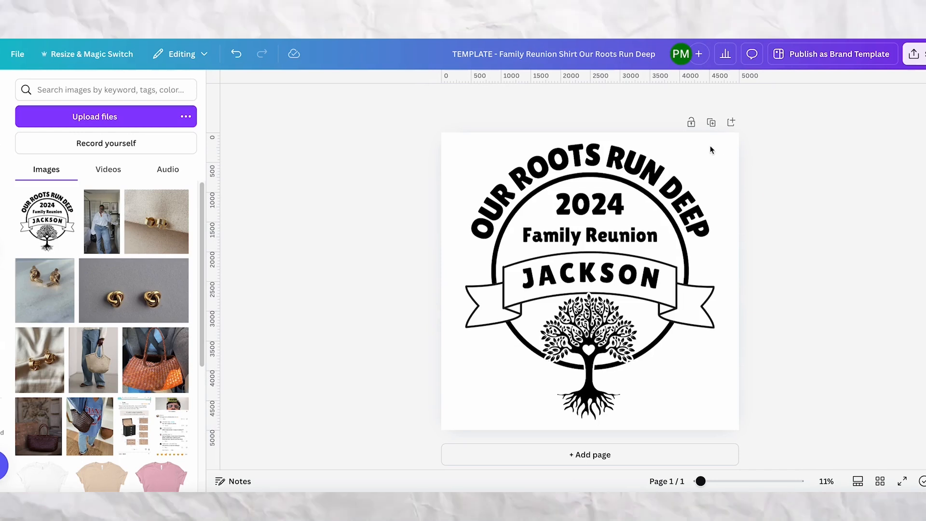
pyautogui.click(711, 122)
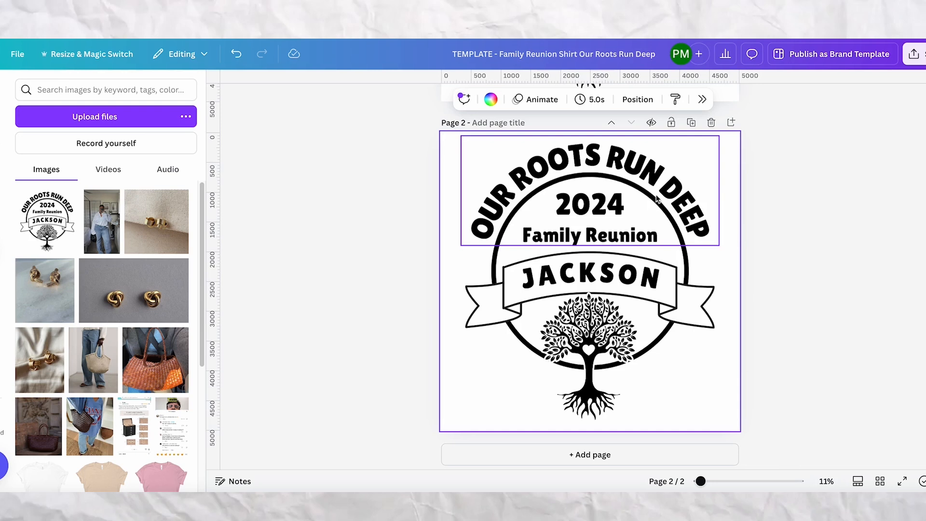
pyautogui.click(579, 274)
pyautogui.doubleClick(542, 271)
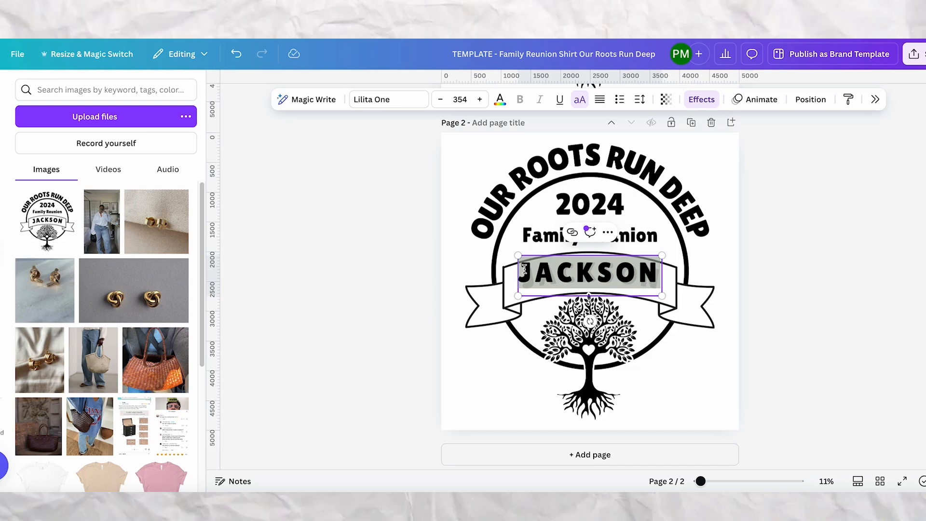
pyautogui.write('WILLIAMS')
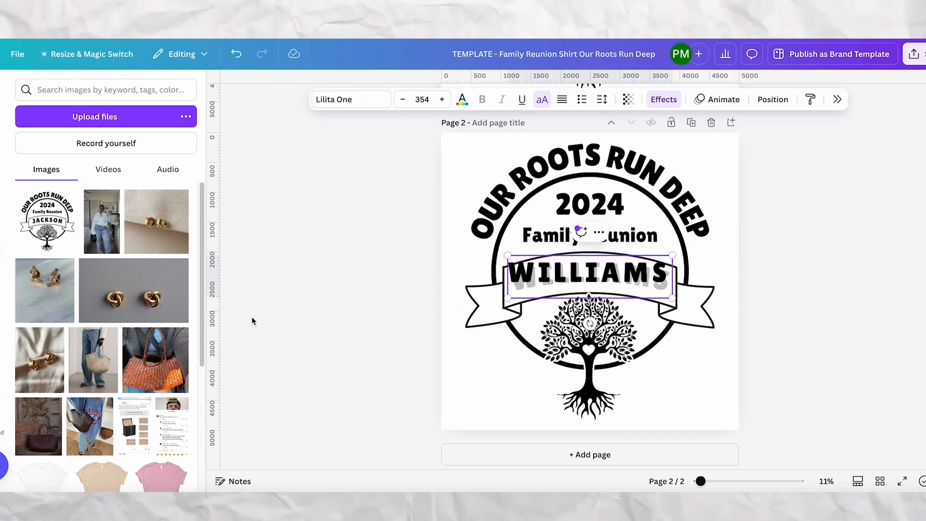
pyautogui.click(392, 279)
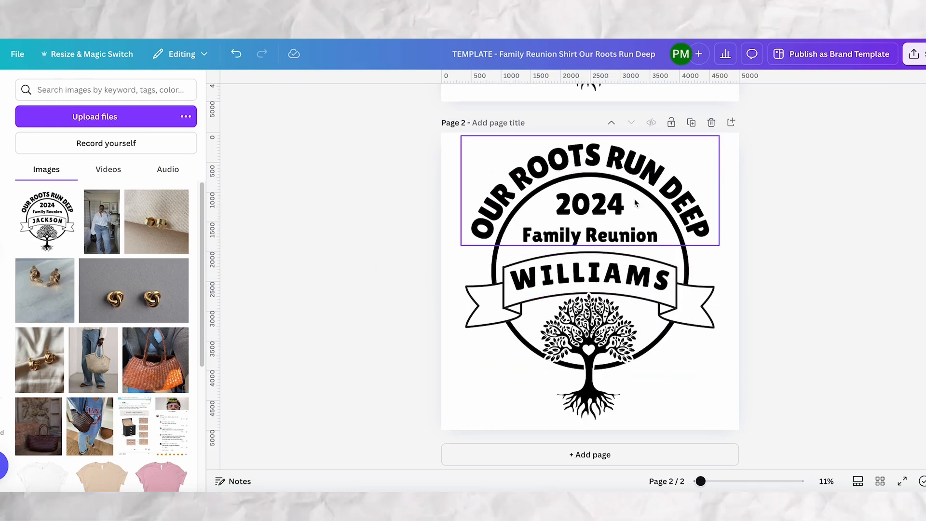
# Change the year above "Family Reunion" on the second page to 2025.
pyautogui.click(606, 206)
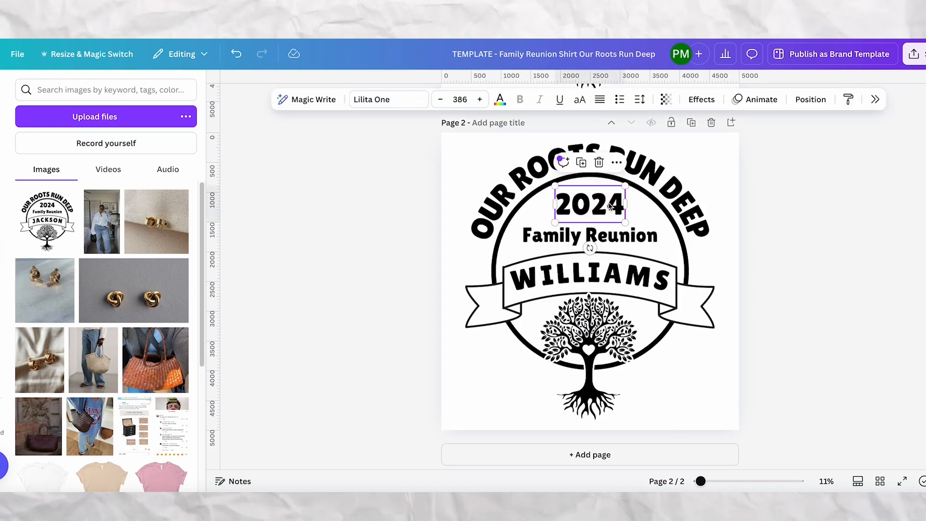
pyautogui.doubleClick(608, 204)
pyautogui.moveTo(607, 204); pyautogui.dragTo(622, 211)
pyautogui.write('5')
pyautogui.click(824, 261)
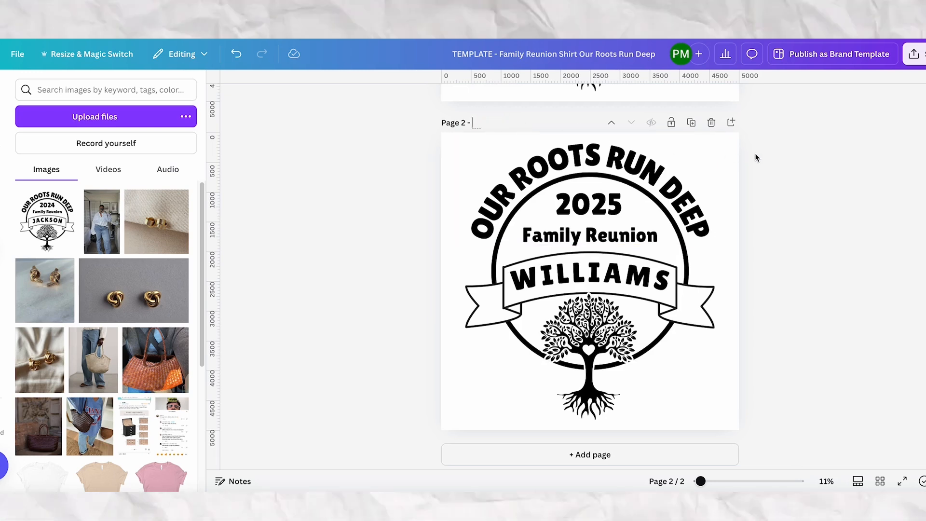
# Title the second page "WILLIAMS 2025" and open the design's download options.
pyautogui.write('LLIAMS')
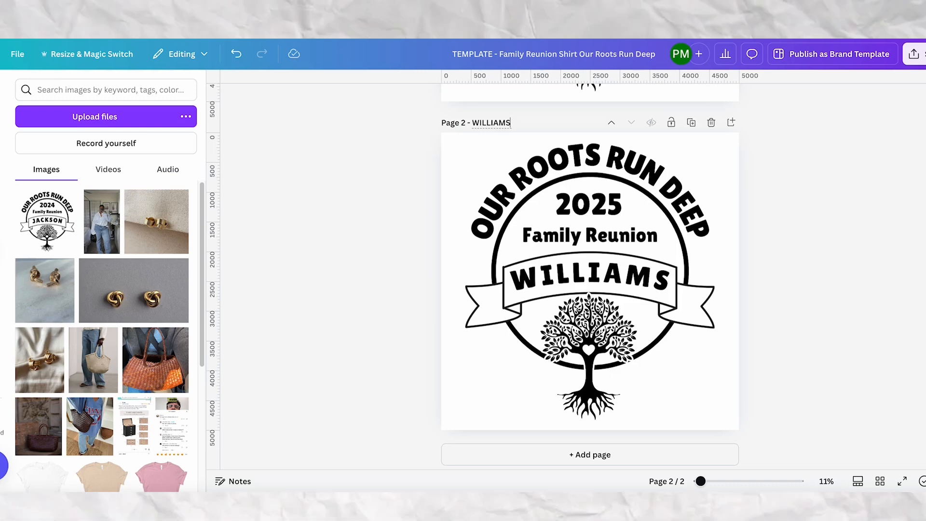
pyautogui.write('2025')
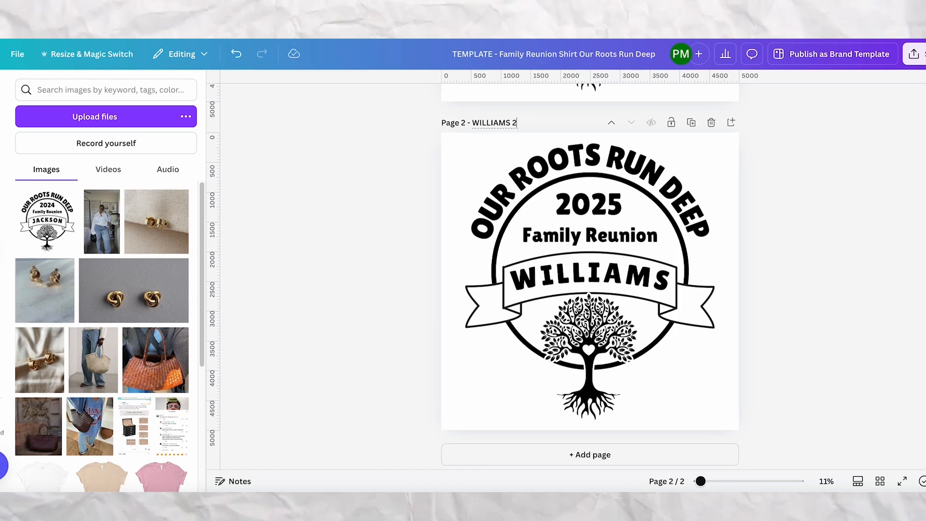
pyautogui.click(775, 145)
pyautogui.click(921, 63)
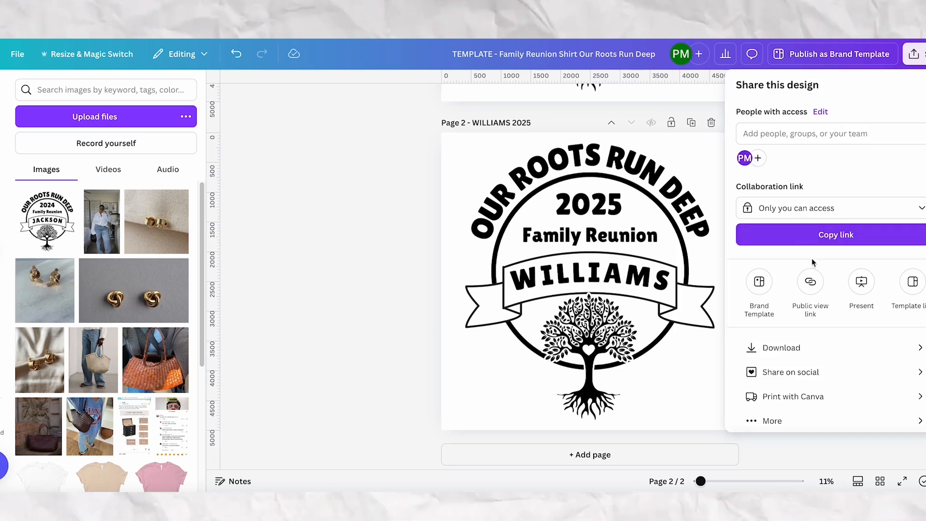
pyautogui.click(820, 348)
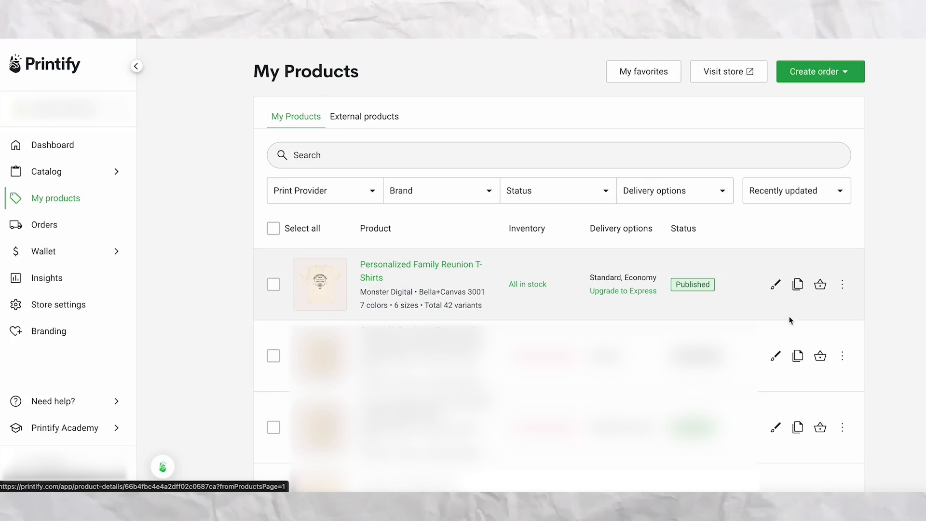
# In Printify, duplicate the Personalized Family Reunion T-Shirts product and open the copy's design for editing.
pyautogui.click(798, 286)
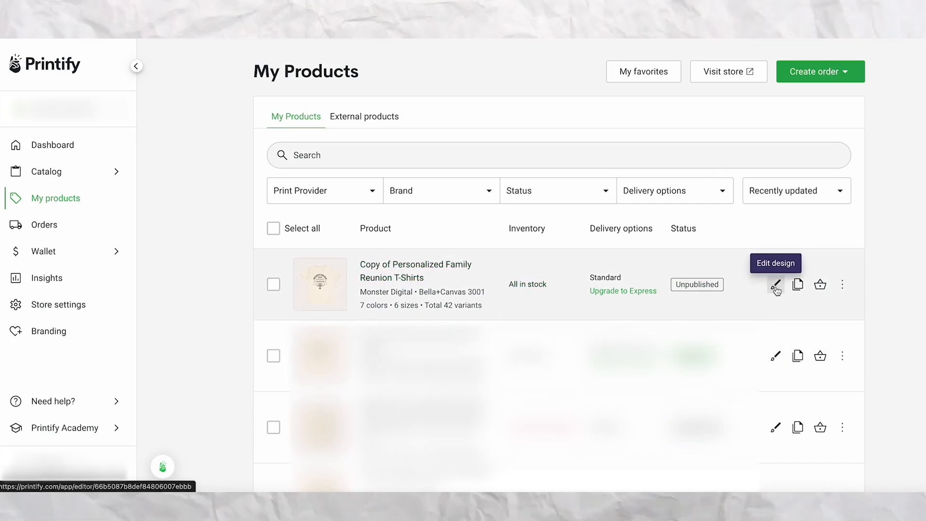
pyautogui.click(775, 287)
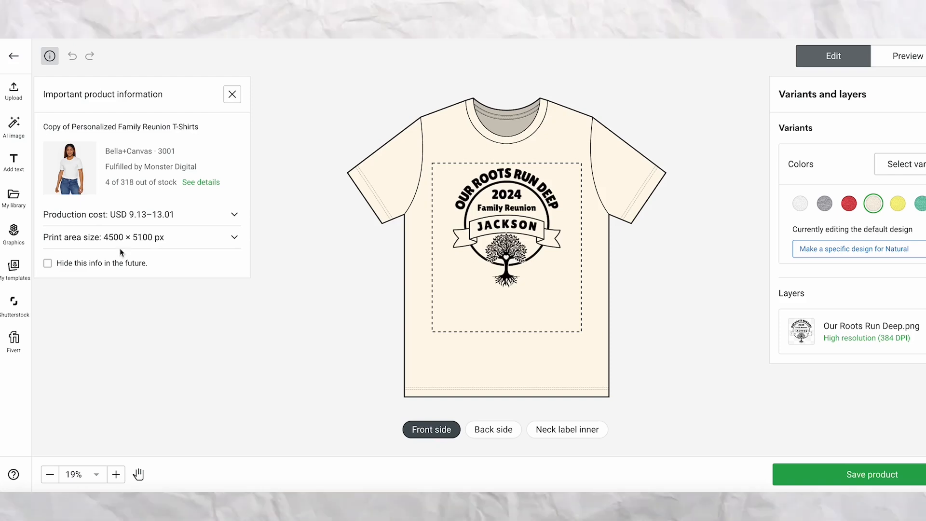
# Replace the shirt's Our Roots Run Deep artwork with WILLIAMS 2025.png from the Downloads folder, deleting the old layer.
pyautogui.click(24, 99)
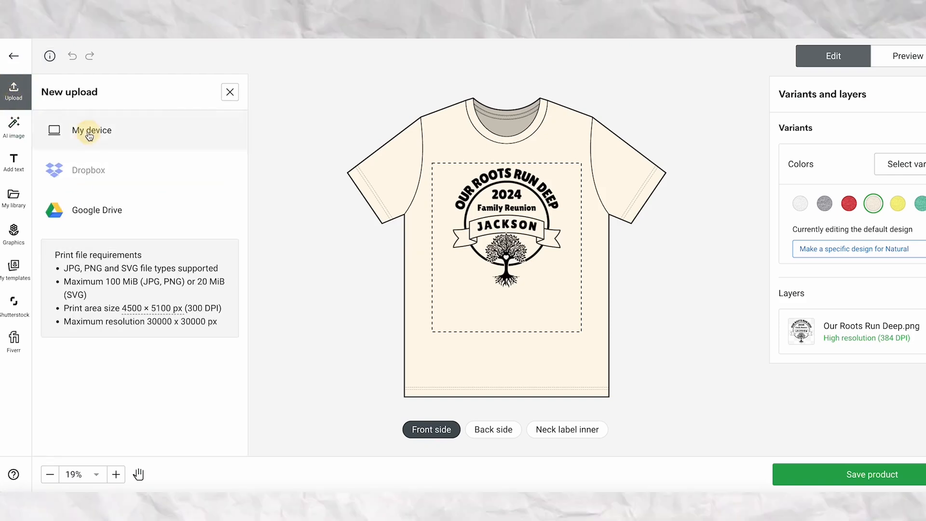
pyautogui.click(88, 131)
pyautogui.click(407, 170)
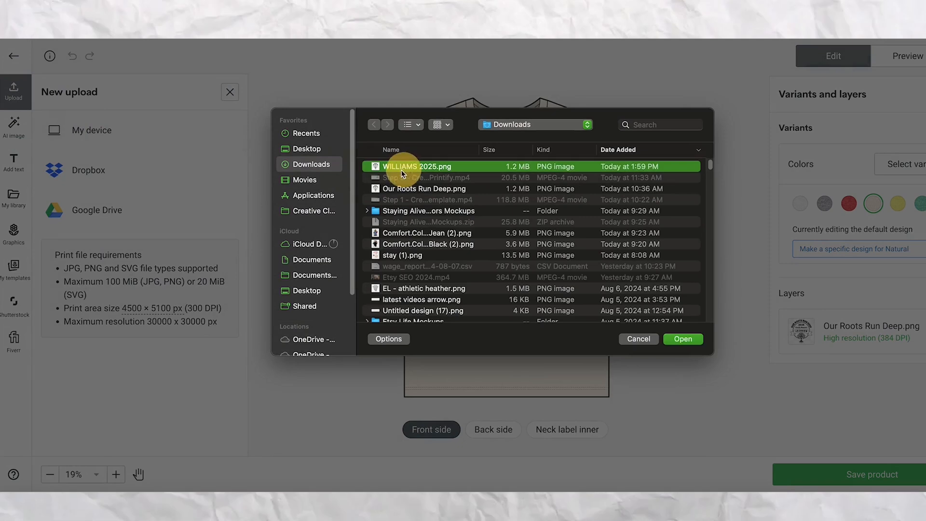
pyautogui.click(683, 339)
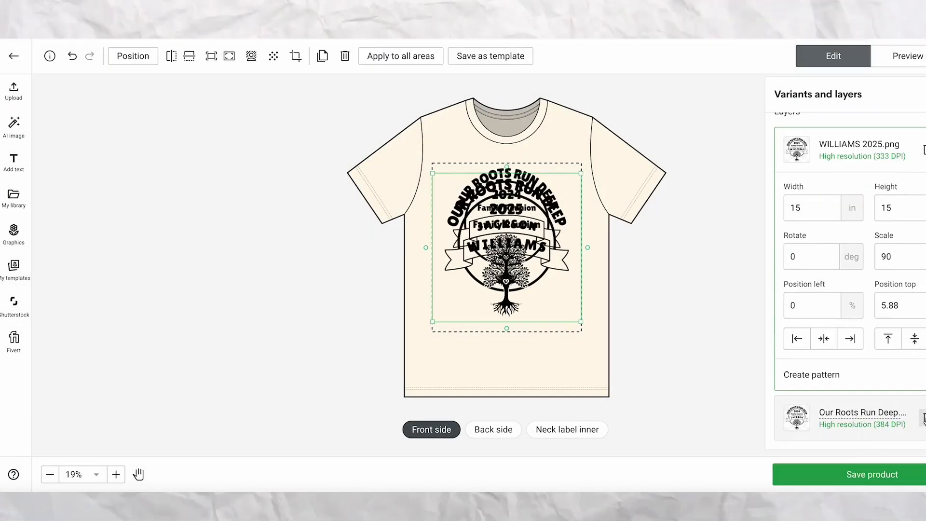
pyautogui.click(922, 418)
# Set the new artwork's width to 13 in and align it to the horizontal center and top of the print area.
pyautogui.doubleClick(811, 259)
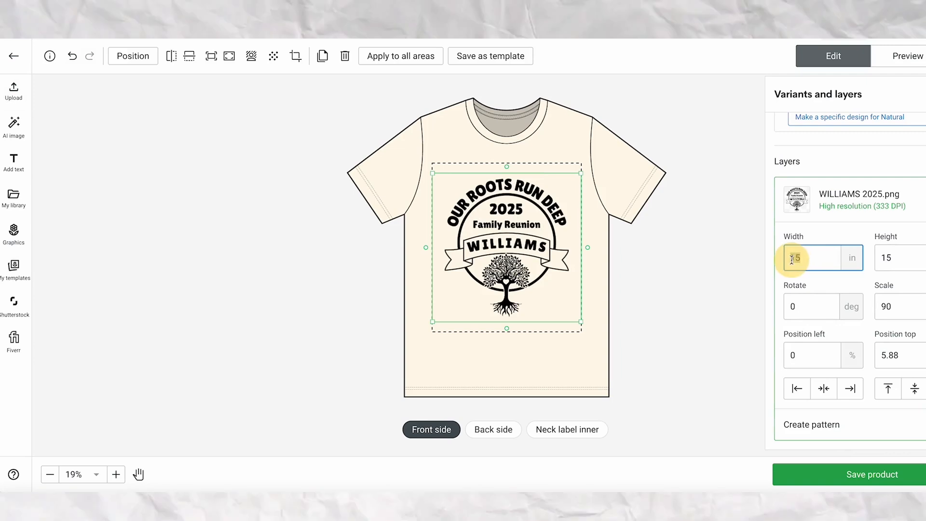
pyautogui.write('13')
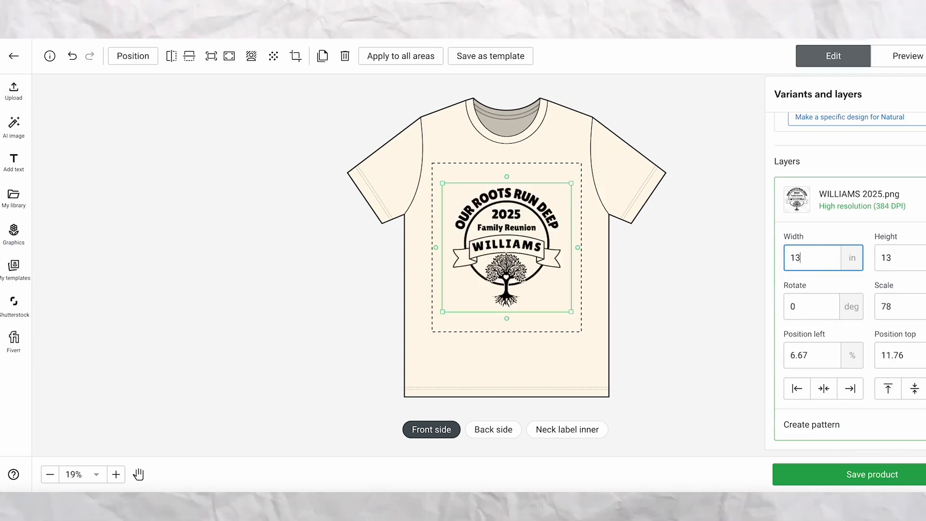
pyautogui.click(824, 389)
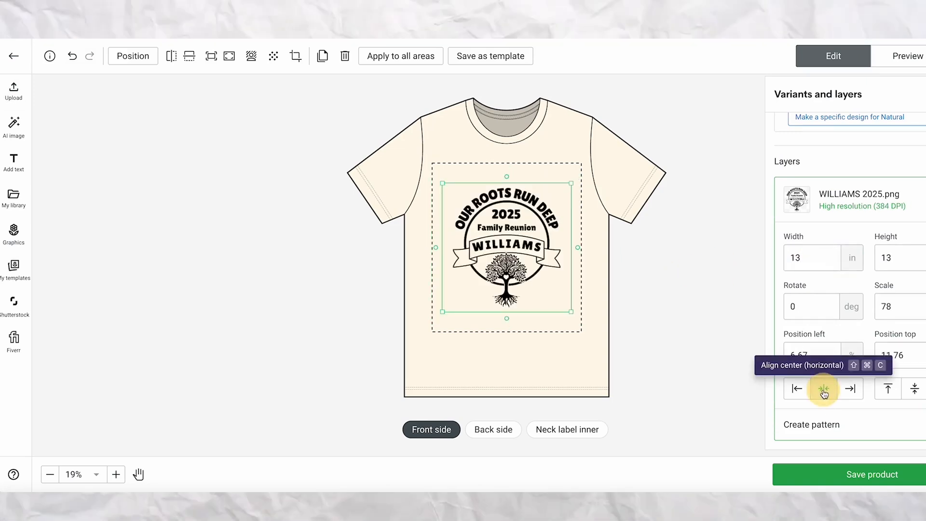
pyautogui.click(883, 397)
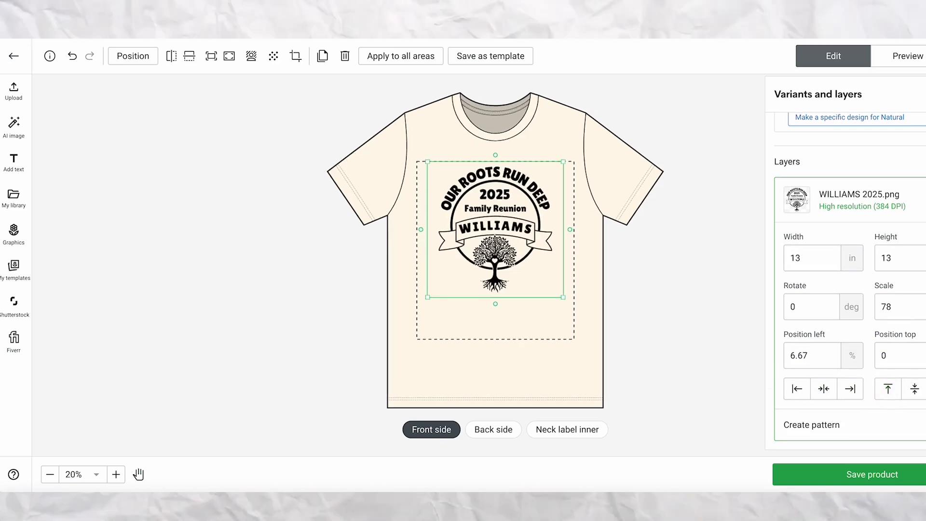
# Deselect White, Athletic Heather, Heather Red and the other color variants, keeping only Yellow.
pyautogui.scroll(3, 850, 280)
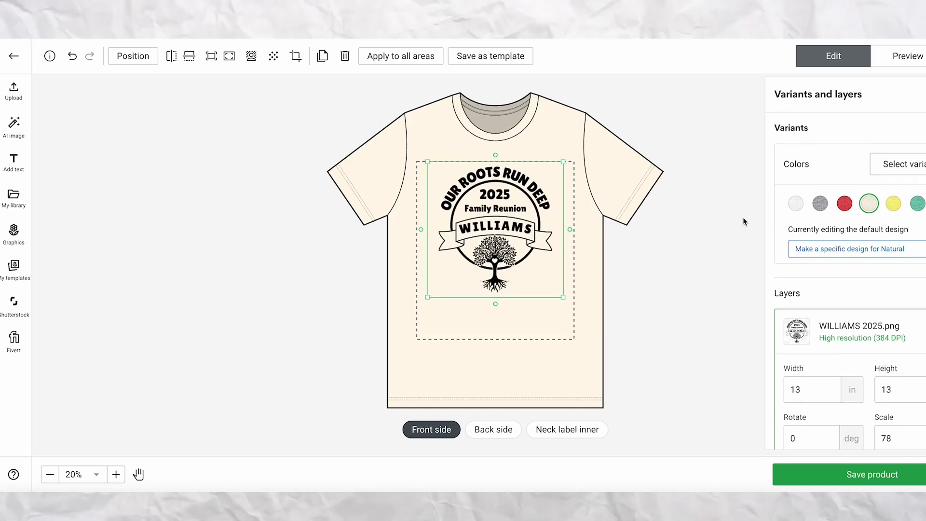
pyautogui.click(905, 166)
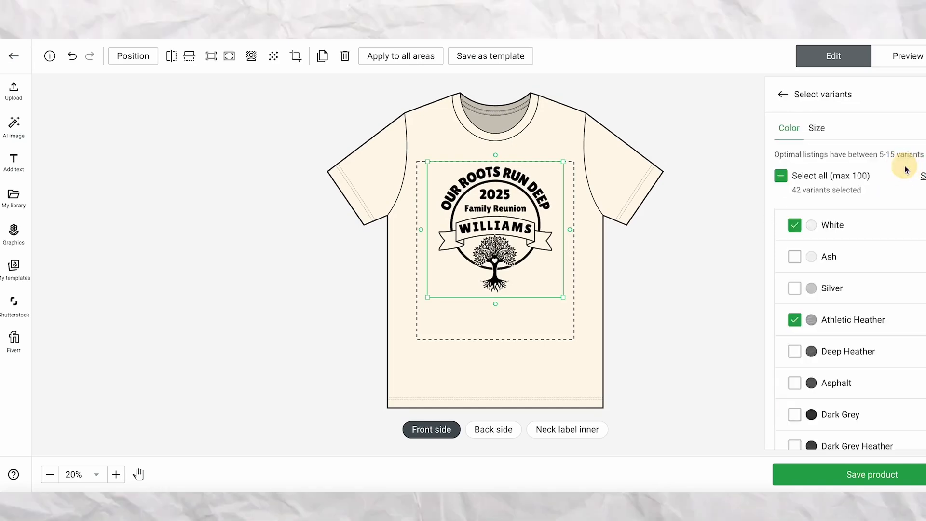
pyautogui.click(794, 225)
pyautogui.click(794, 319)
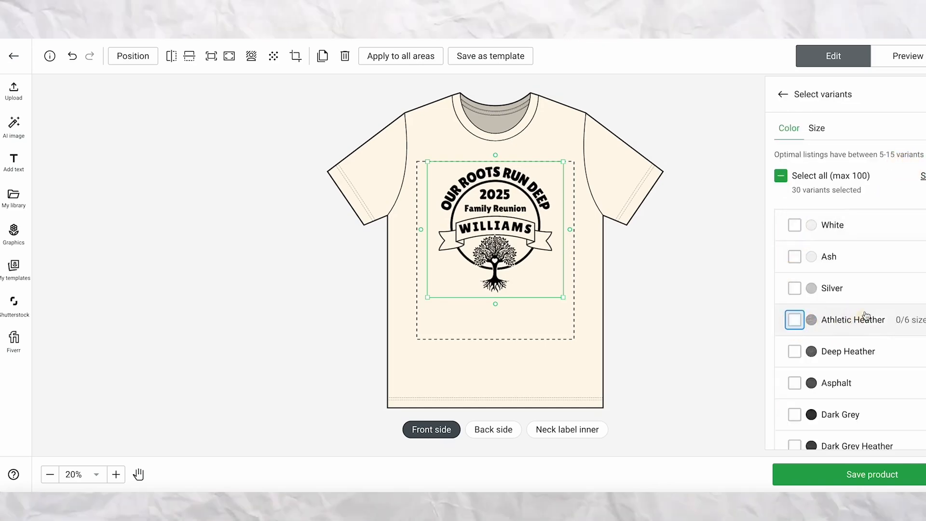
pyautogui.scroll(-5, 865, 316)
pyautogui.click(850, 322)
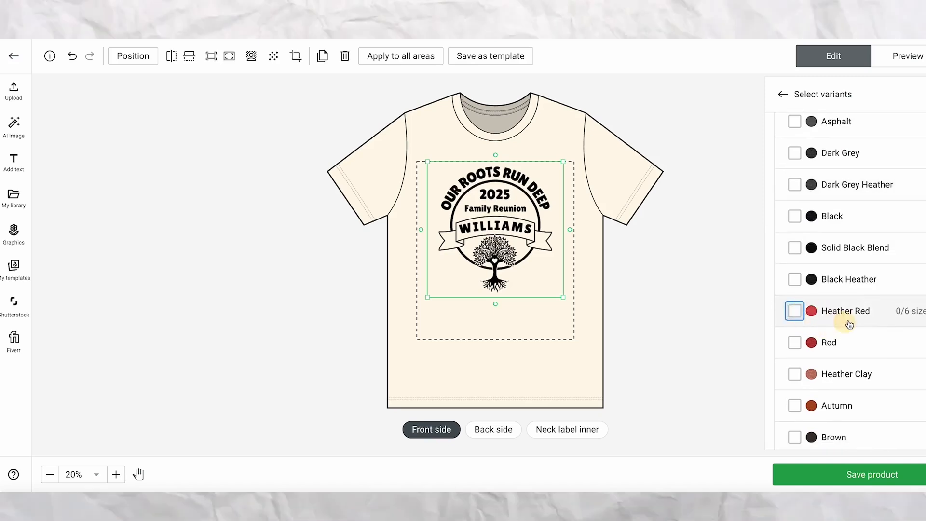
pyautogui.scroll(-6, 850, 324)
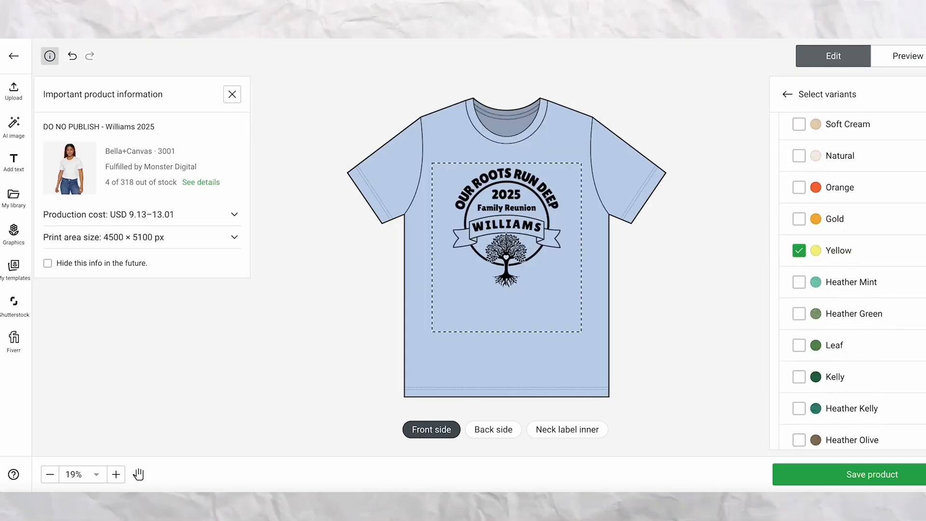
pyautogui.scroll(-8, 849, 280)
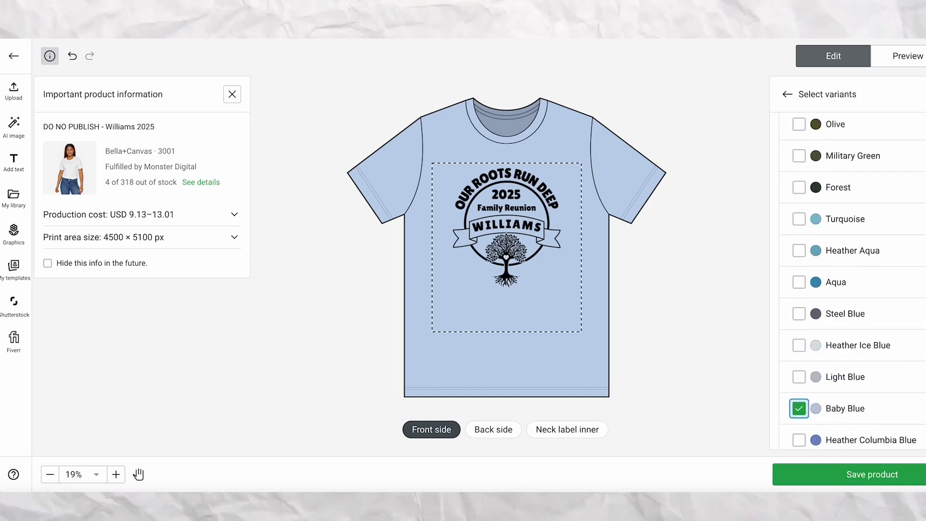
pyautogui.click(787, 94)
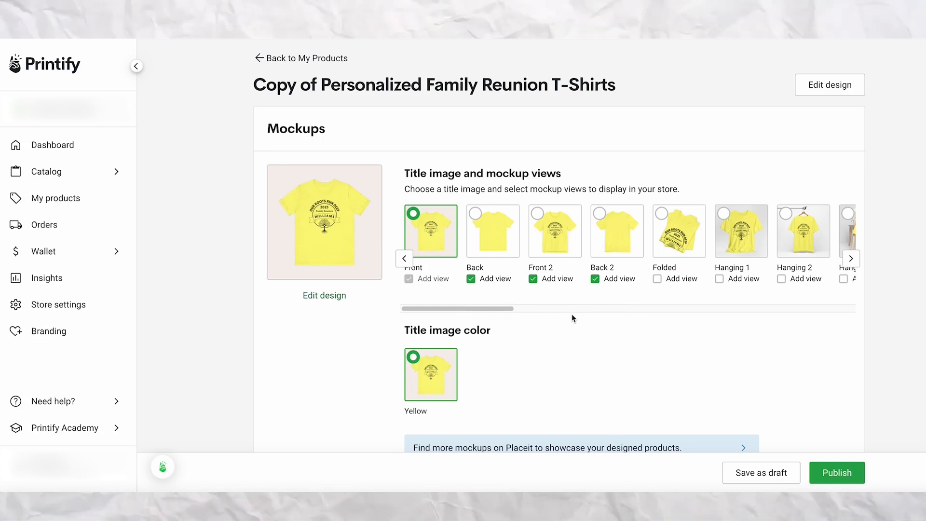
# Change the copied product's title to "DO NO PUBLISH - Williams 2025" and save it as a draft.
pyautogui.scroll(-5, 572, 317)
pyautogui.scroll(-2, 572, 317)
pyautogui.moveTo(478, 276); pyautogui.dragTo(269, 275)
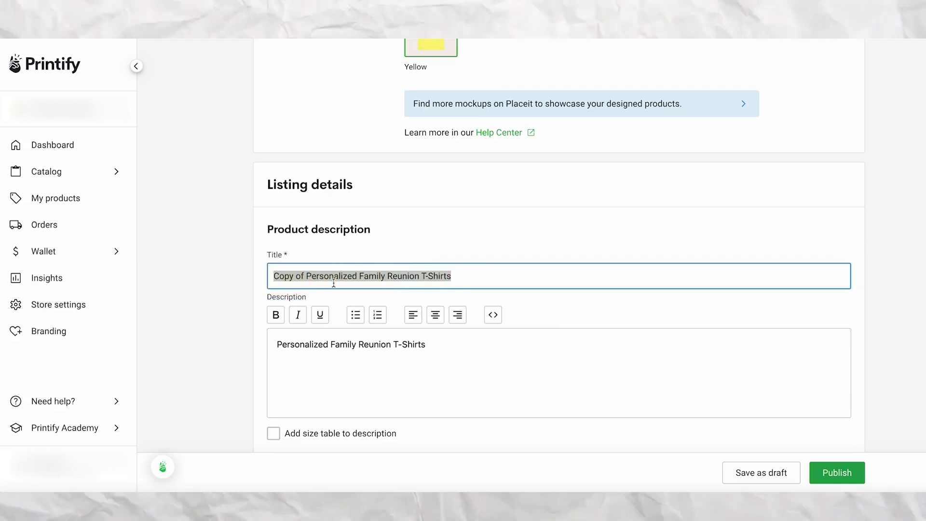
pyautogui.write('DO NO P')
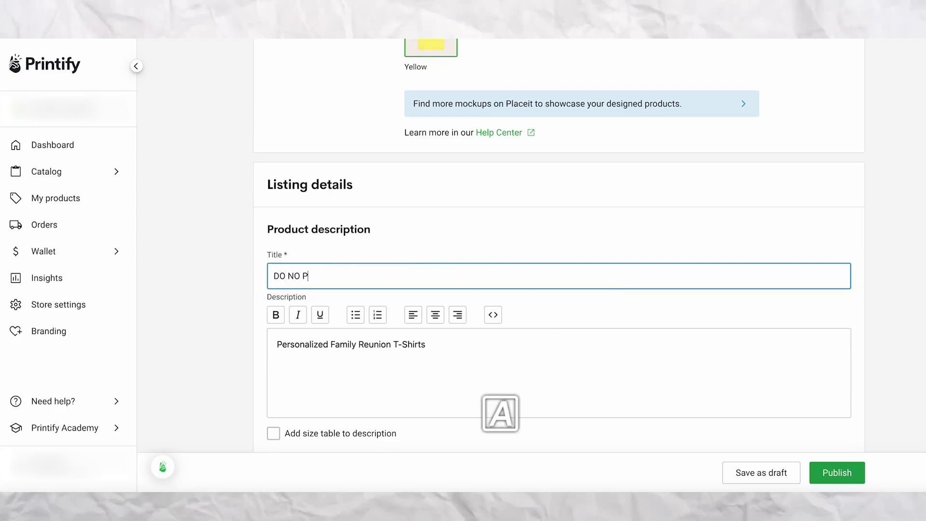
pyautogui.write('UBLISH -')
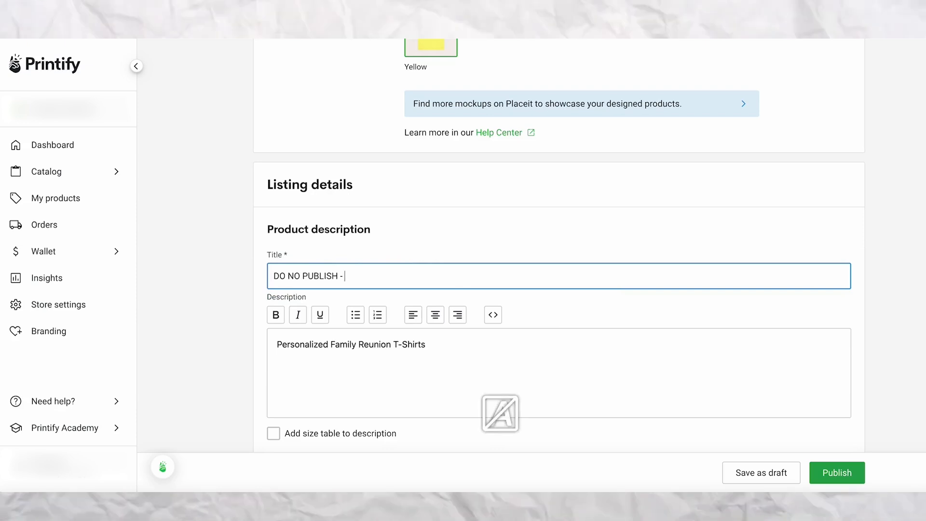
pyautogui.write(' Wil')
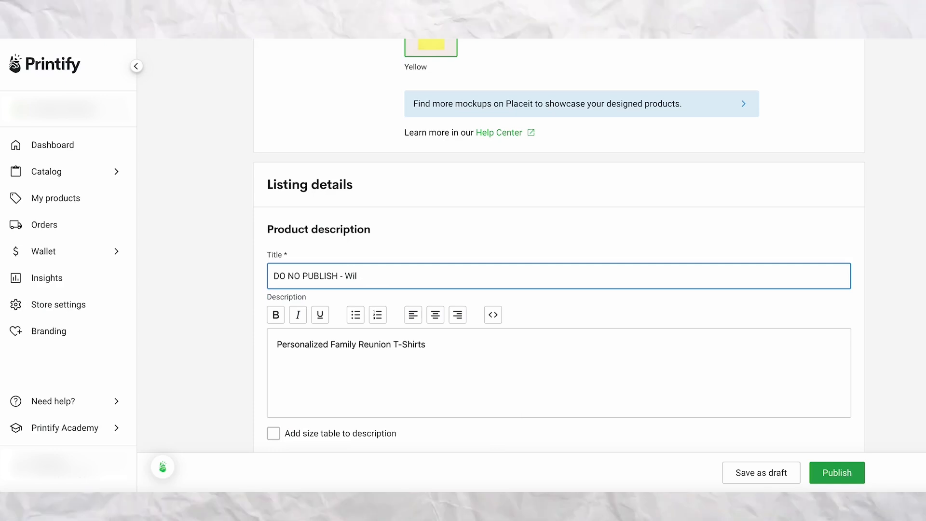
pyautogui.write('liam')
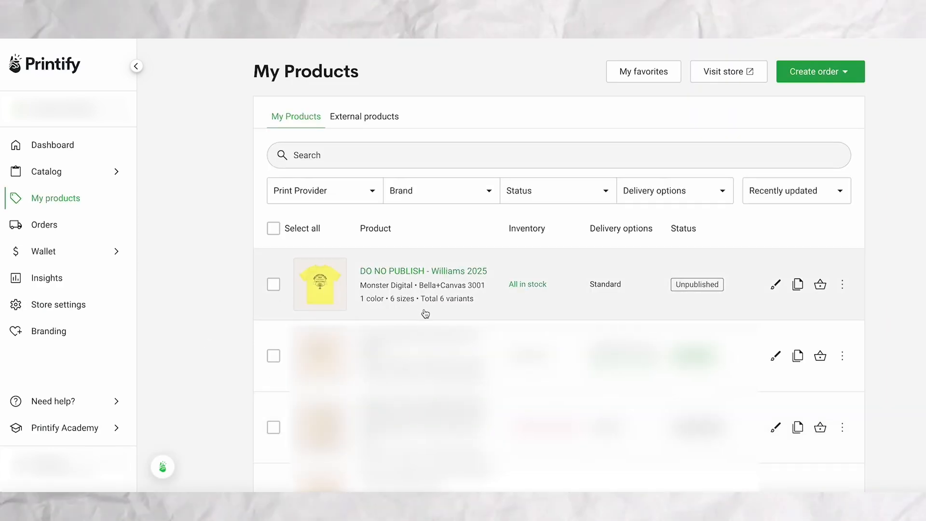
# Review the store's orders, comparing the Printify orders list with the other orders list.
pyautogui.moveTo(340, 312)
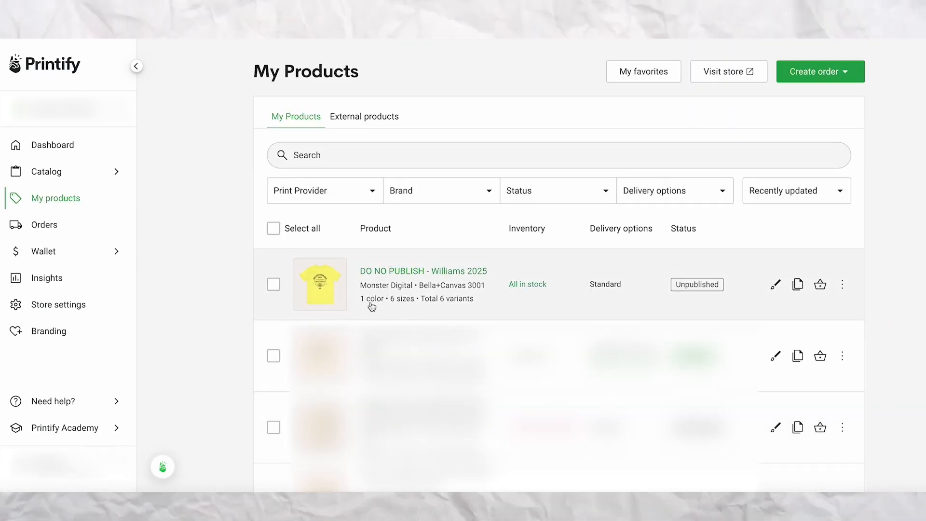
pyautogui.click(52, 225)
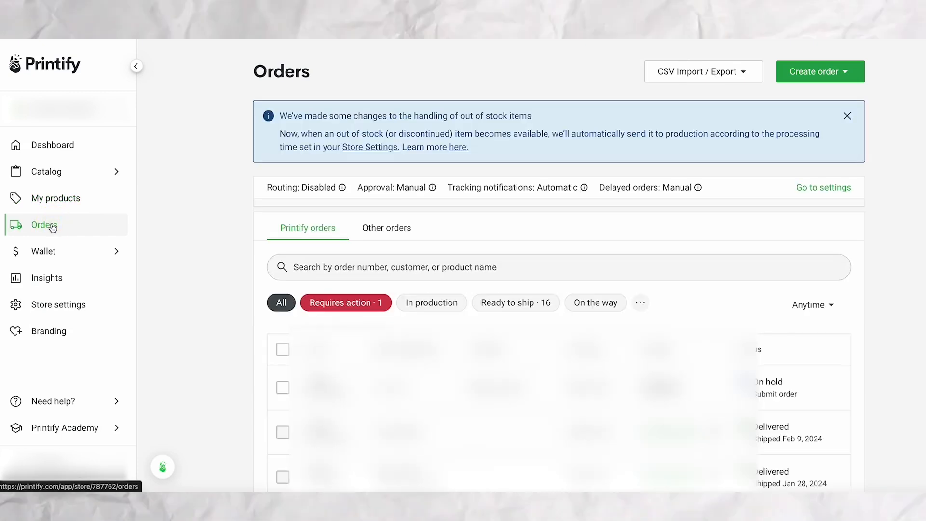
pyautogui.scroll(-1, 860, 258)
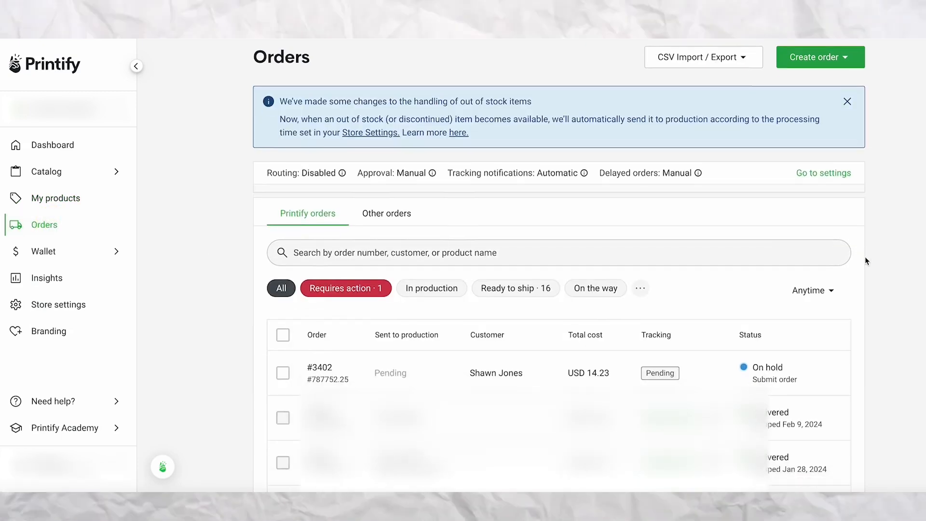
pyautogui.scroll(1, 865, 261)
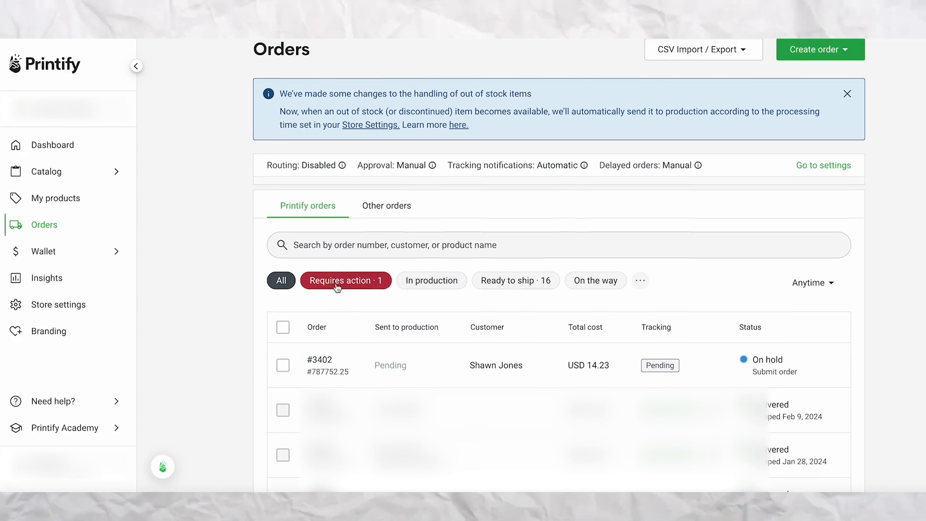
pyautogui.moveTo(482, 362)
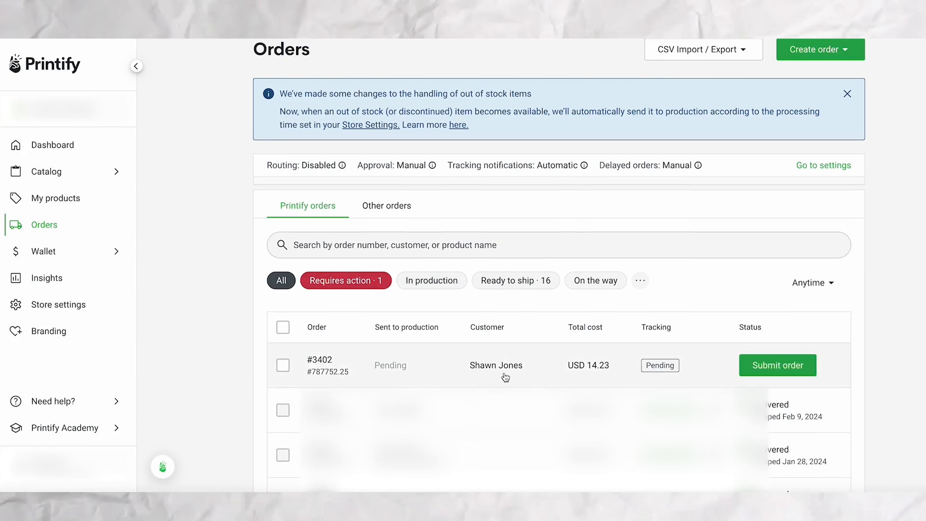
pyautogui.click(377, 207)
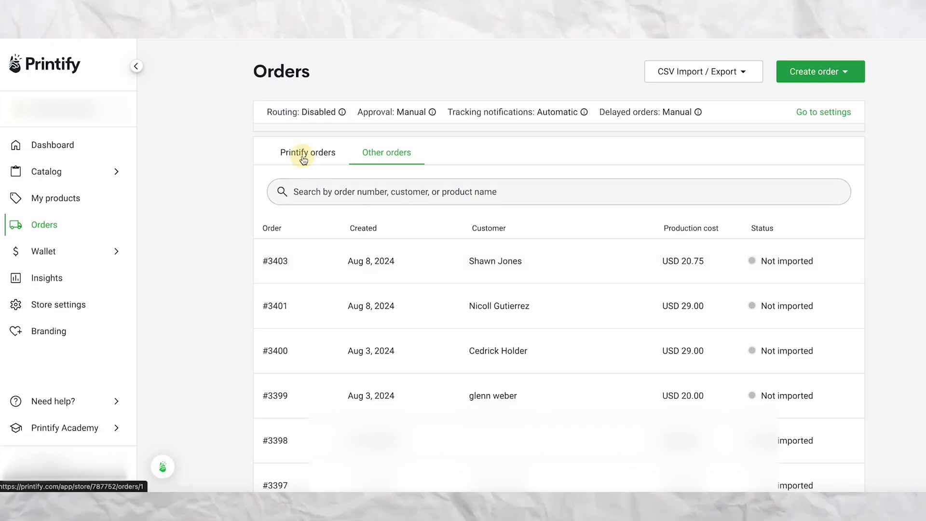
pyautogui.click(303, 154)
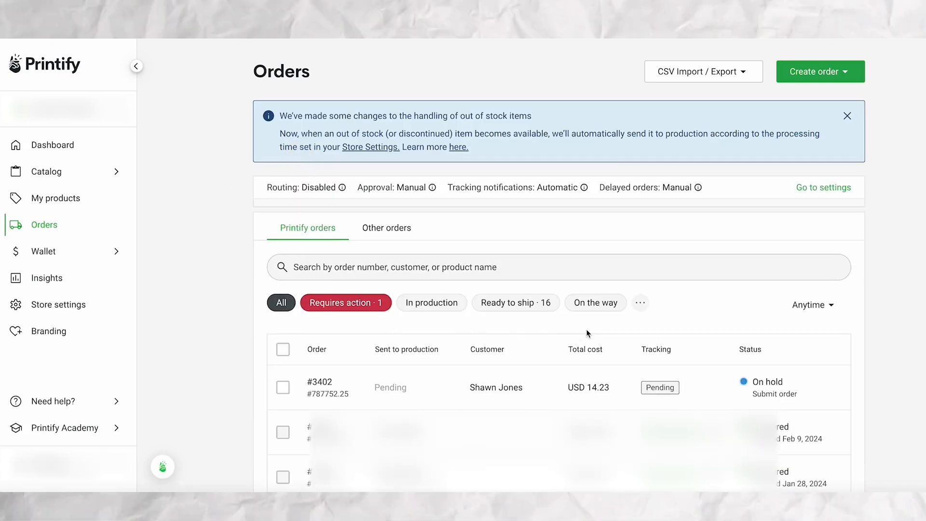
pyautogui.moveTo(578, 375)
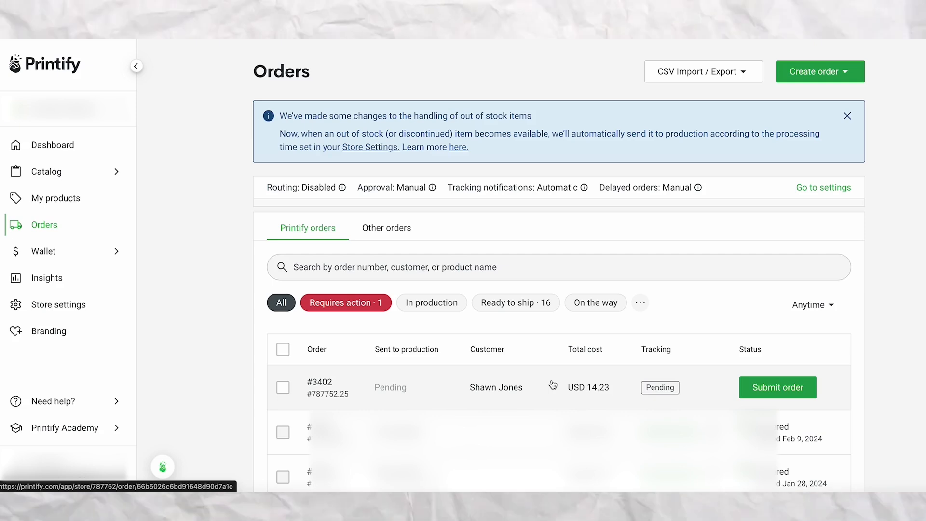
# Open the newest not-imported order among the other orders and bring up its product selection.
pyautogui.click(381, 229)
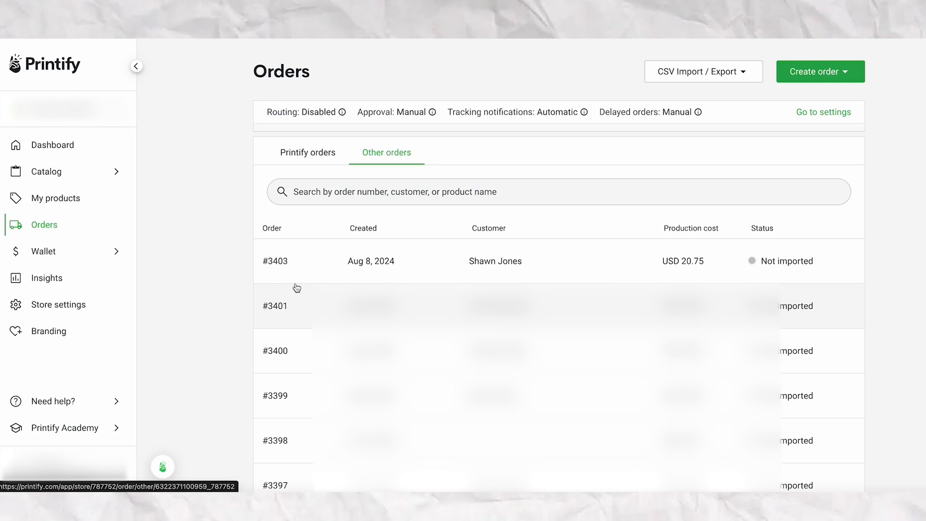
pyautogui.click(280, 267)
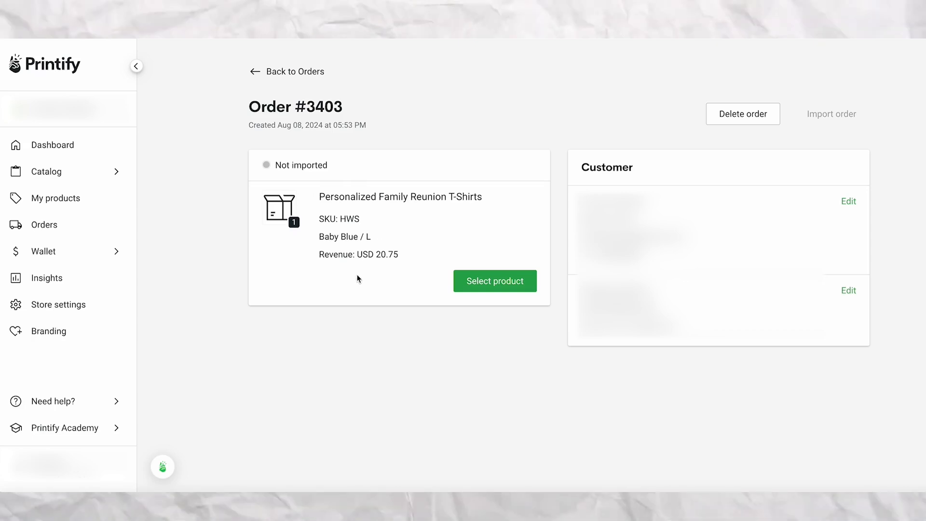
pyautogui.click(493, 287)
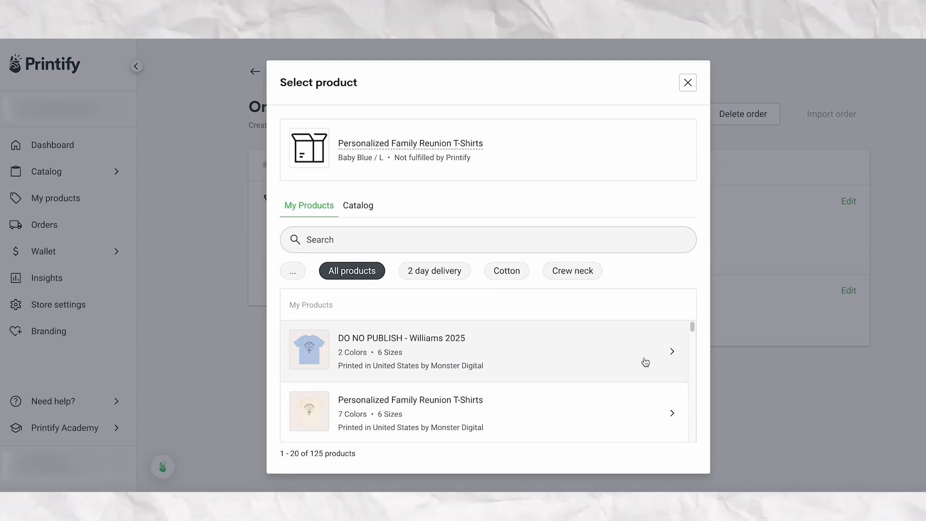
# Assign the Baby Blue, size L variant of "DO NO PUBLISH - Williams 2025" to the order, without automatic importing.
pyautogui.click(643, 361)
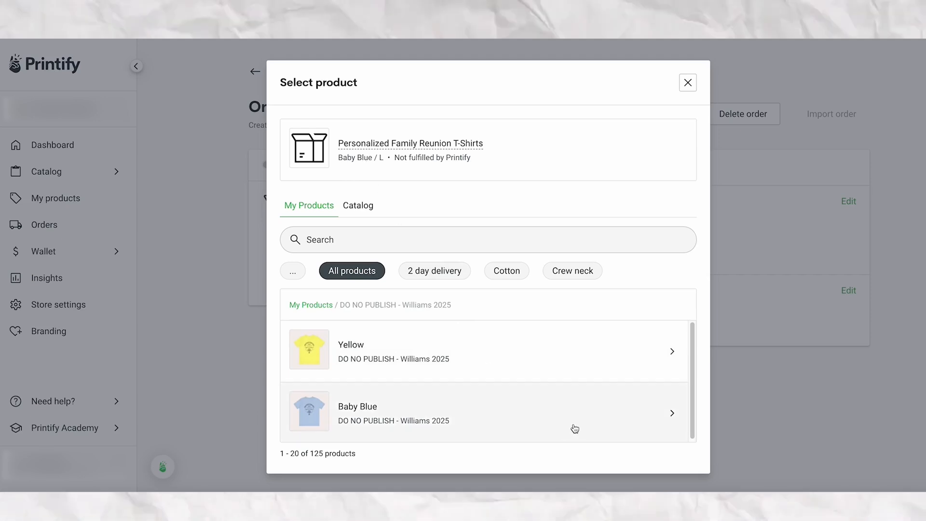
pyautogui.scroll(-1, 574, 410)
pyautogui.click(670, 415)
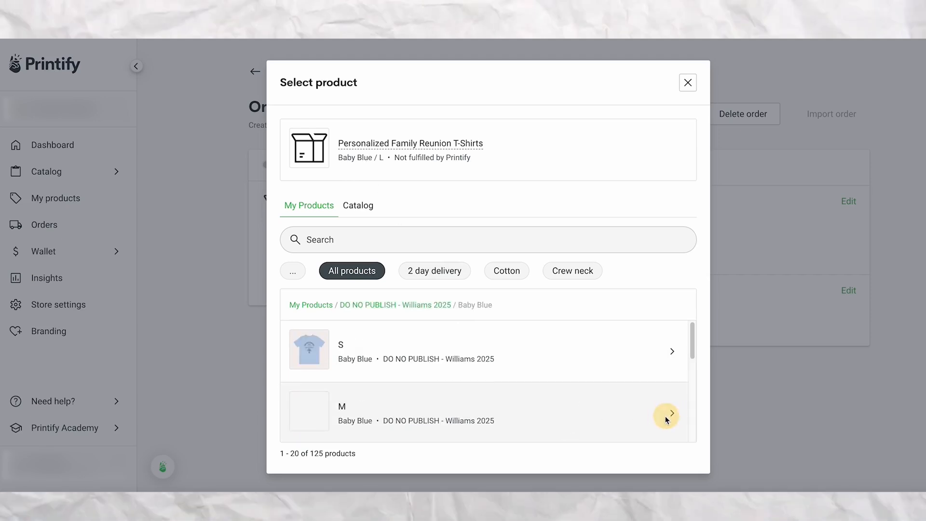
pyautogui.scroll(-1, 592, 394)
pyautogui.scroll(-1, 592, 395)
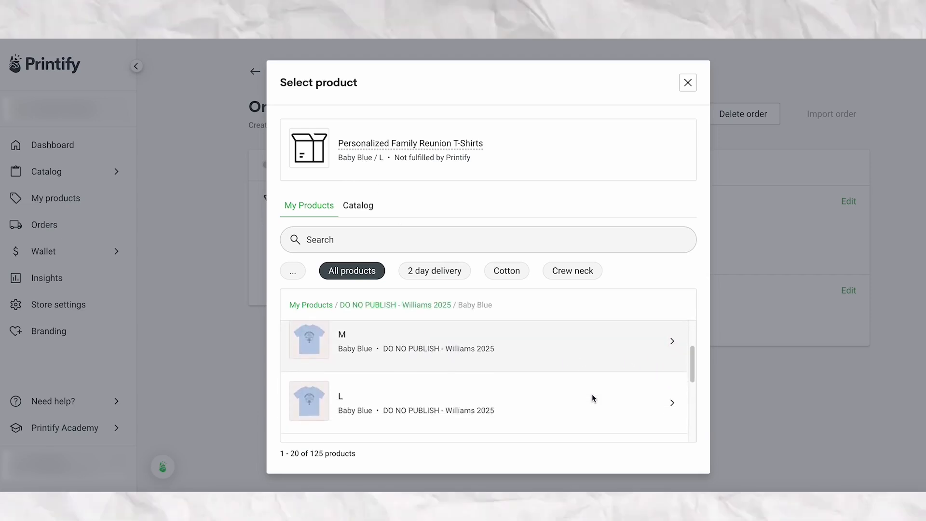
pyautogui.click(637, 407)
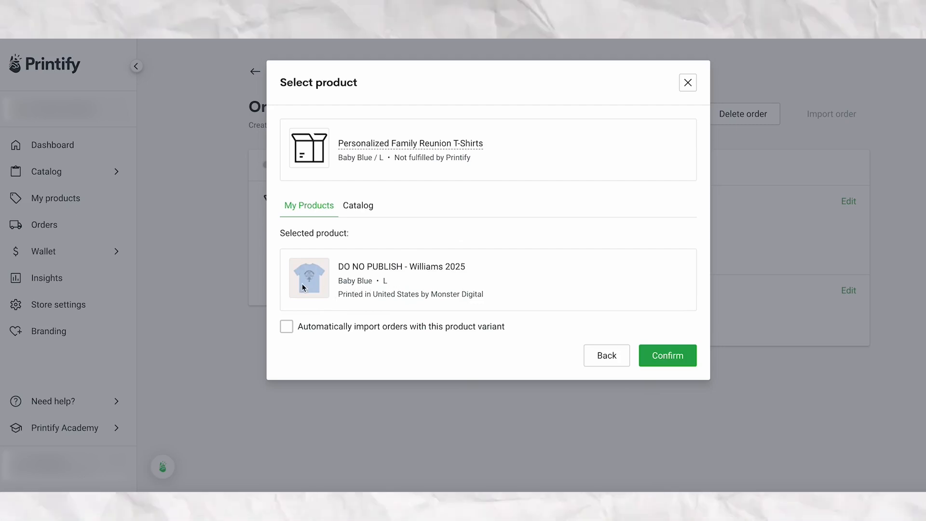
pyautogui.click(661, 357)
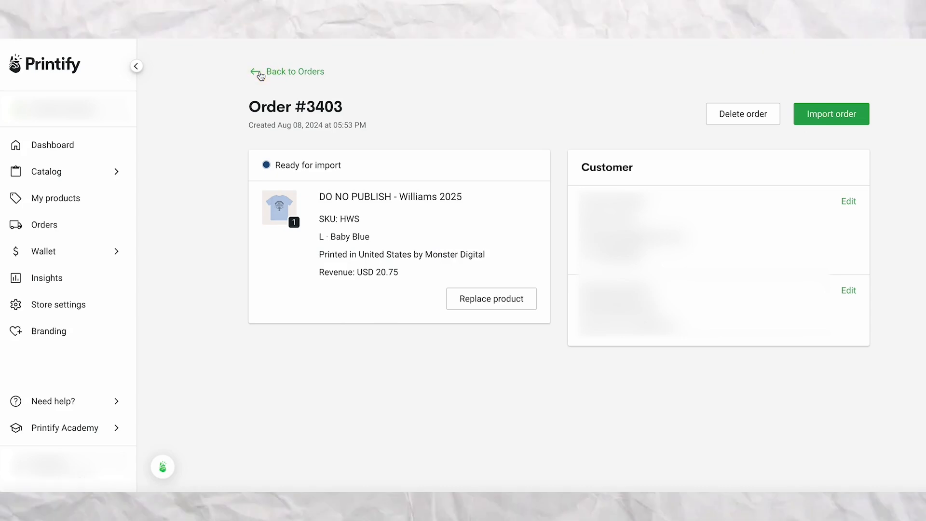
# Return to the Printify orders and open the on-hold order for editing.
pyautogui.click(275, 72)
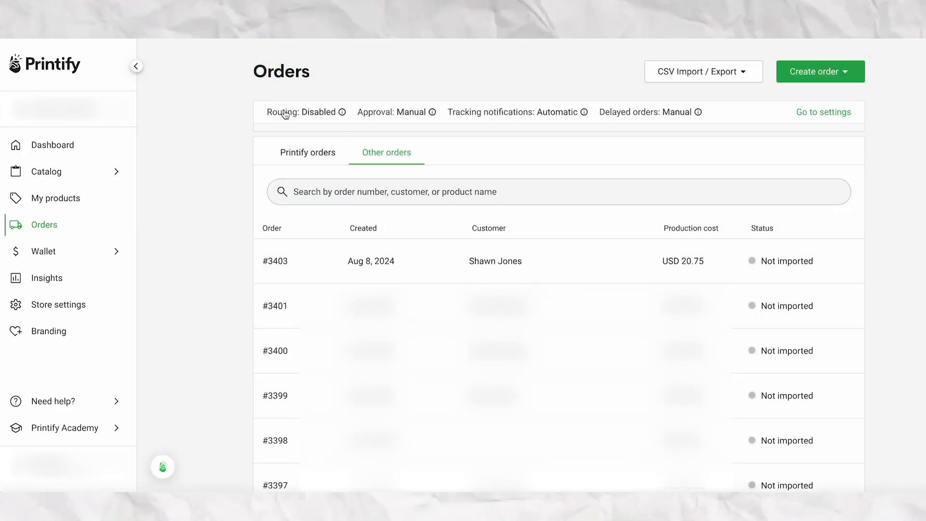
pyautogui.click(297, 155)
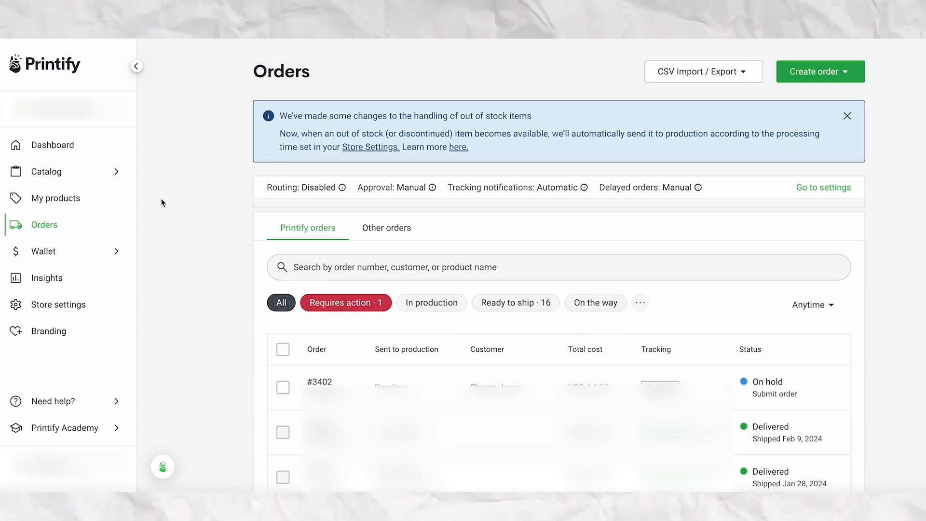
pyautogui.scroll(-1, 198, 216)
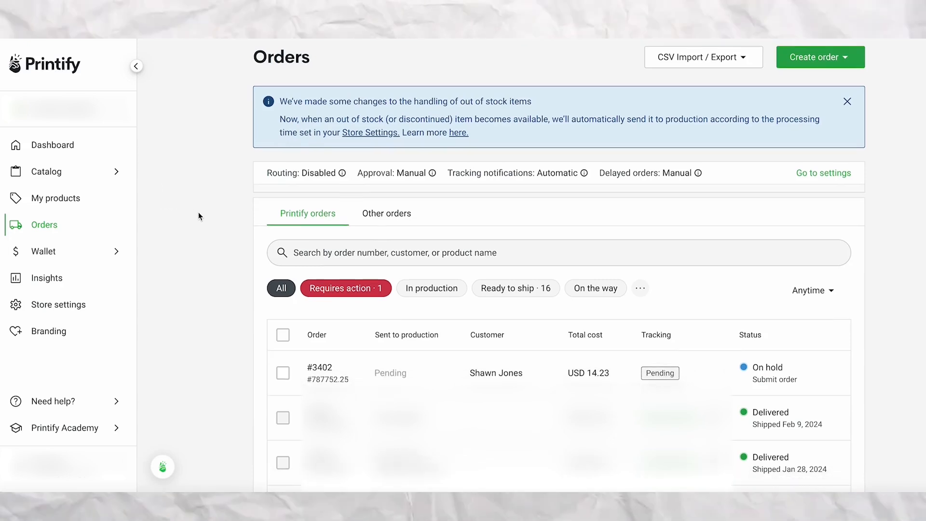
pyautogui.moveTo(316, 360)
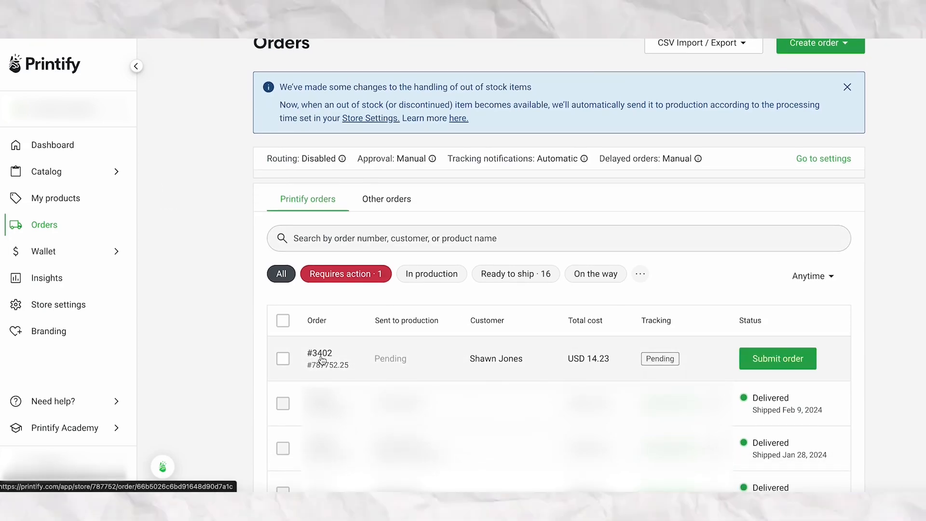
pyautogui.moveTo(766, 373)
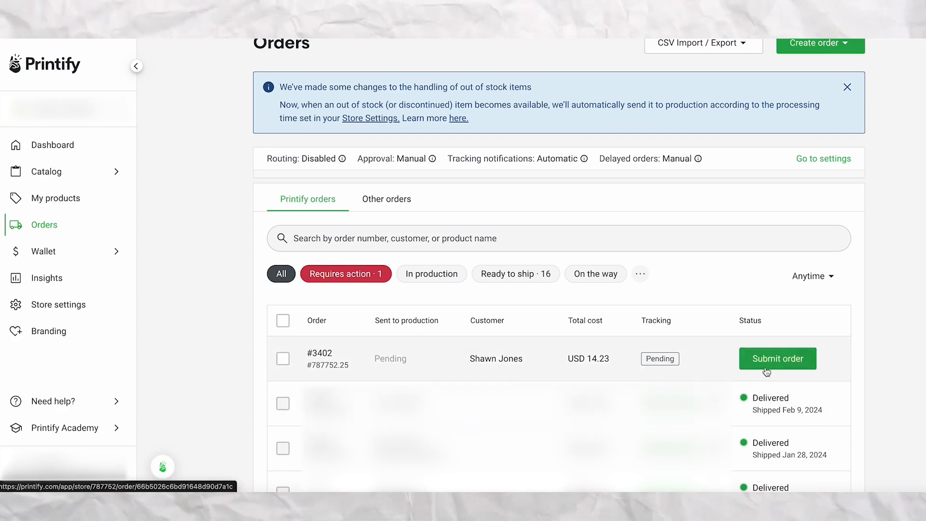
pyautogui.click(319, 355)
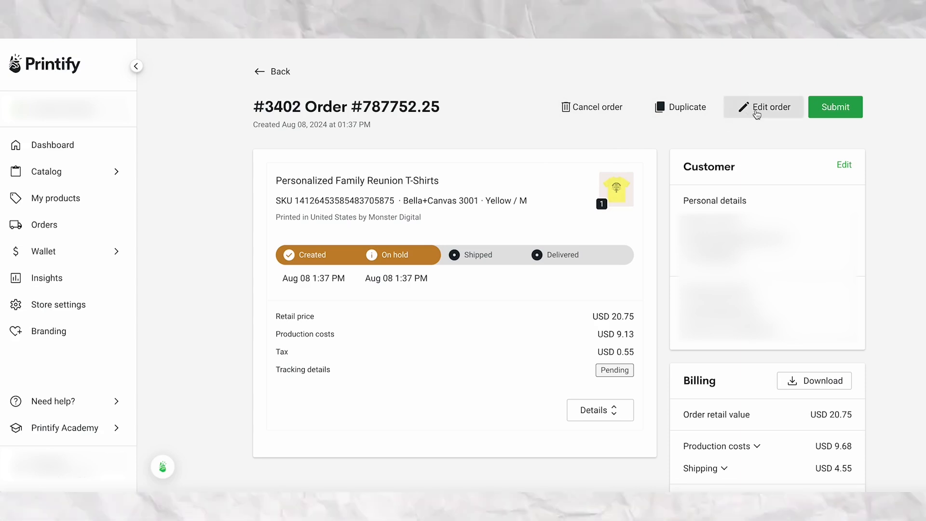
pyautogui.click(757, 114)
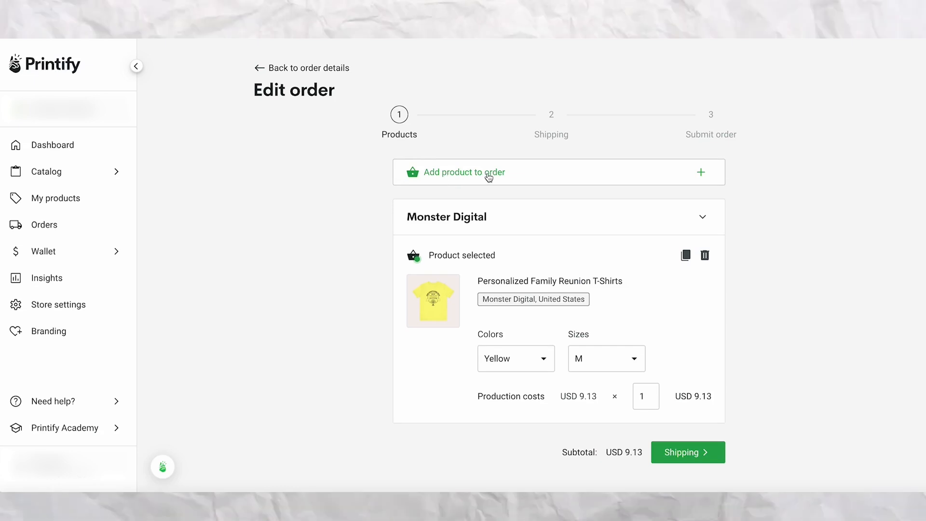
# Add the "DO NO PUBLISH - Williams 2025" shirt in Yellow, size M, to the order.
pyautogui.click(702, 175)
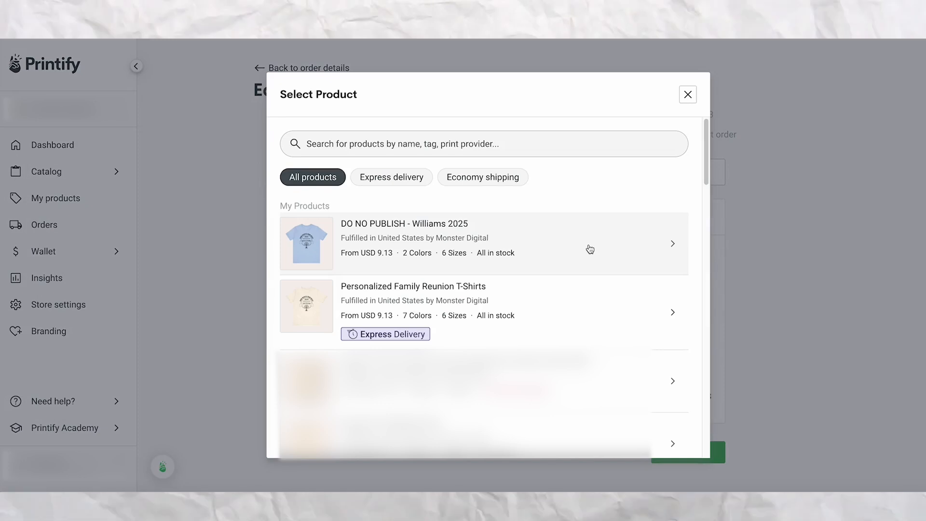
pyautogui.moveTo(296, 243)
pyautogui.click(611, 239)
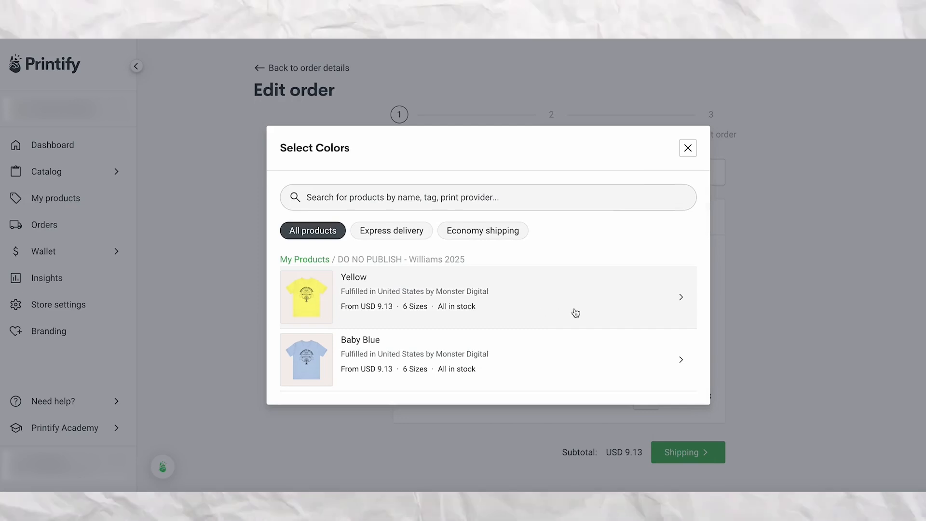
pyautogui.click(681, 299)
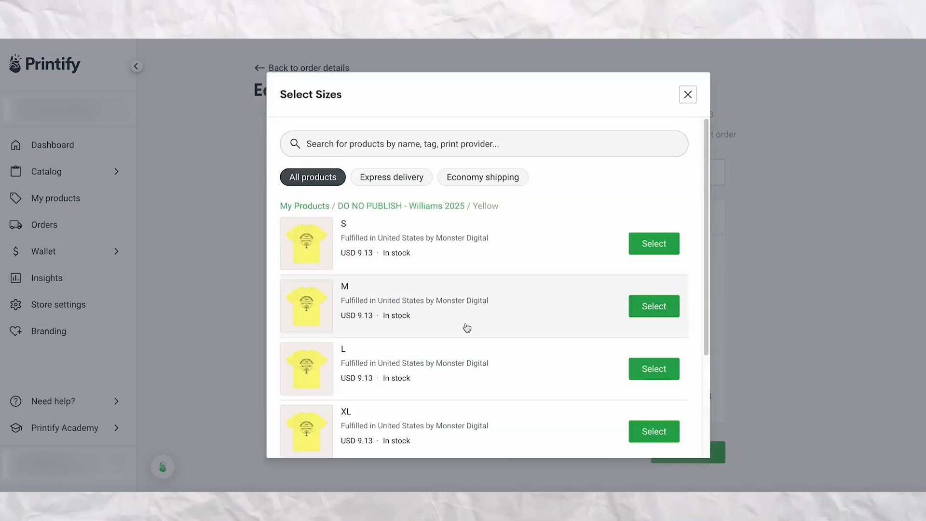
pyautogui.click(646, 307)
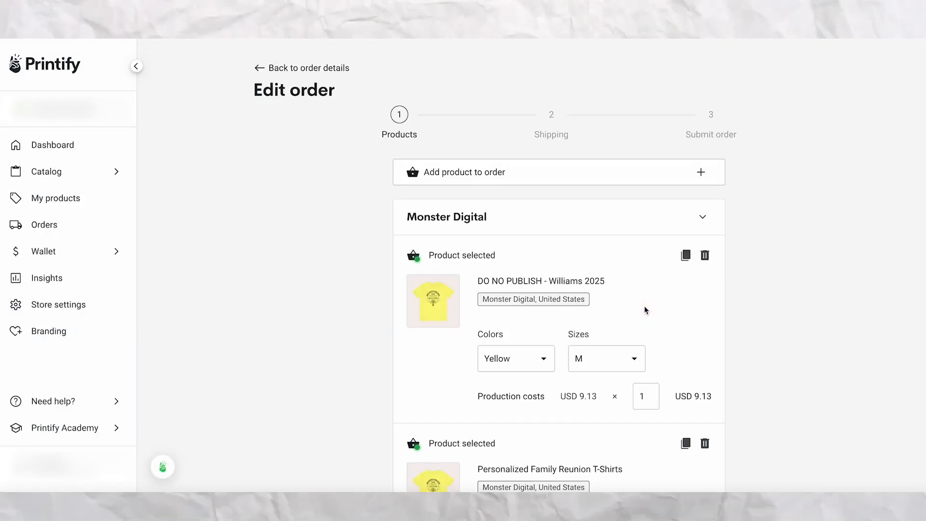
# Remove the original Personalized Family Reunion T-Shirts product from the order.
pyautogui.scroll(-3, 748, 308)
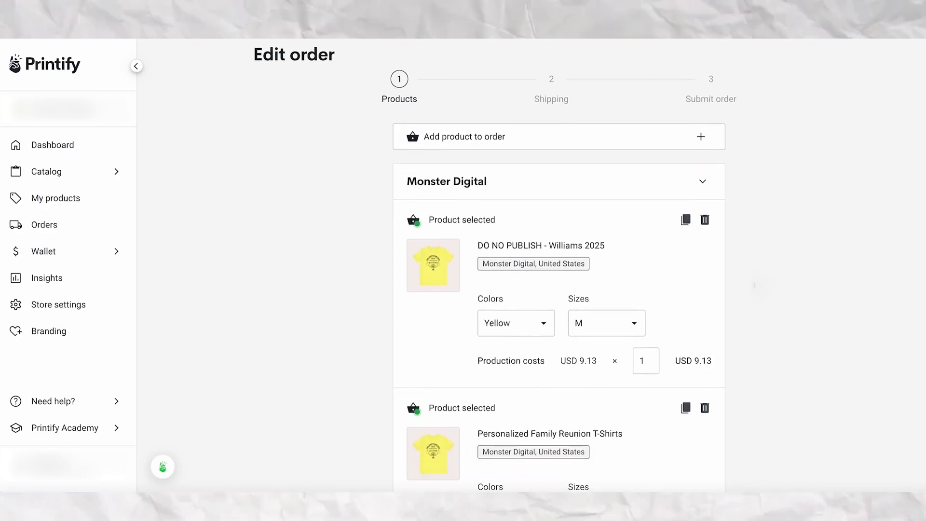
pyautogui.scroll(-5, 753, 289)
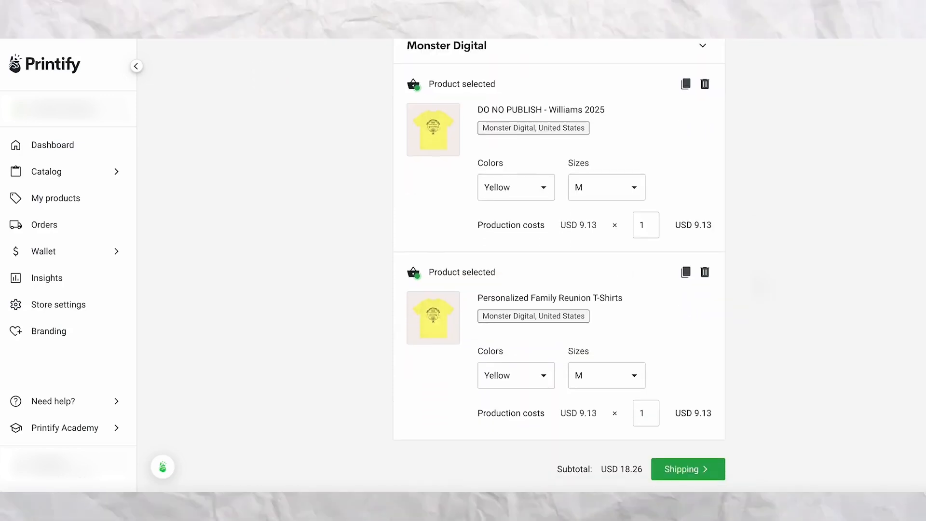
pyautogui.scroll(-1, 715, 332)
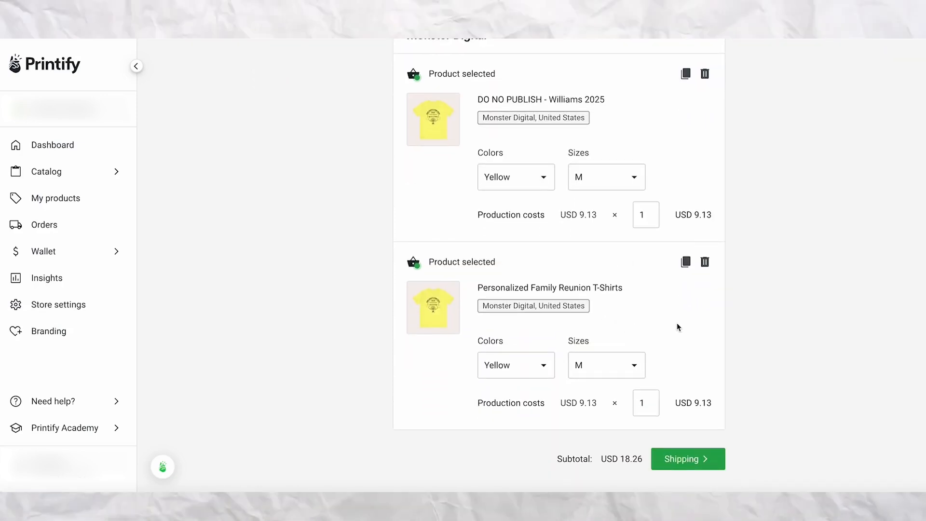
pyautogui.click(705, 262)
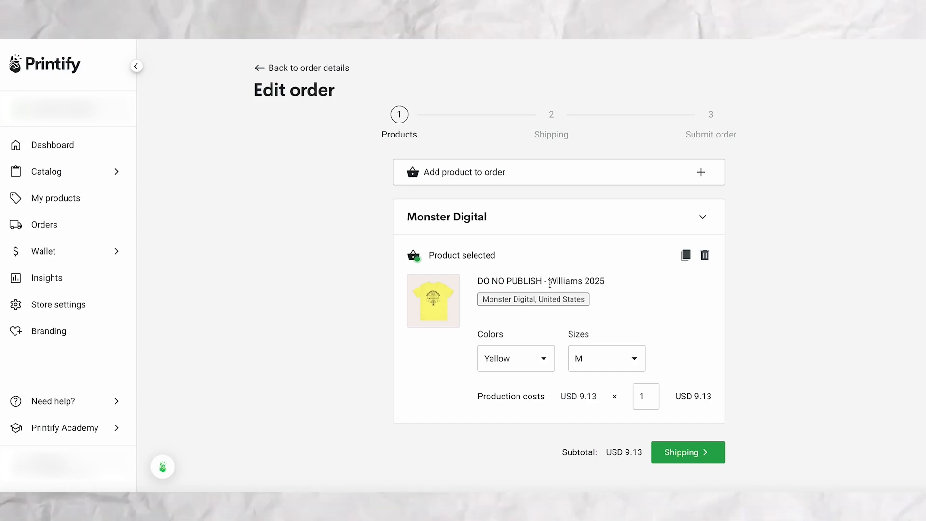
# Proceed through the order's shipping details, keep Economy shipping, and save the edited order for later.
pyautogui.click(683, 456)
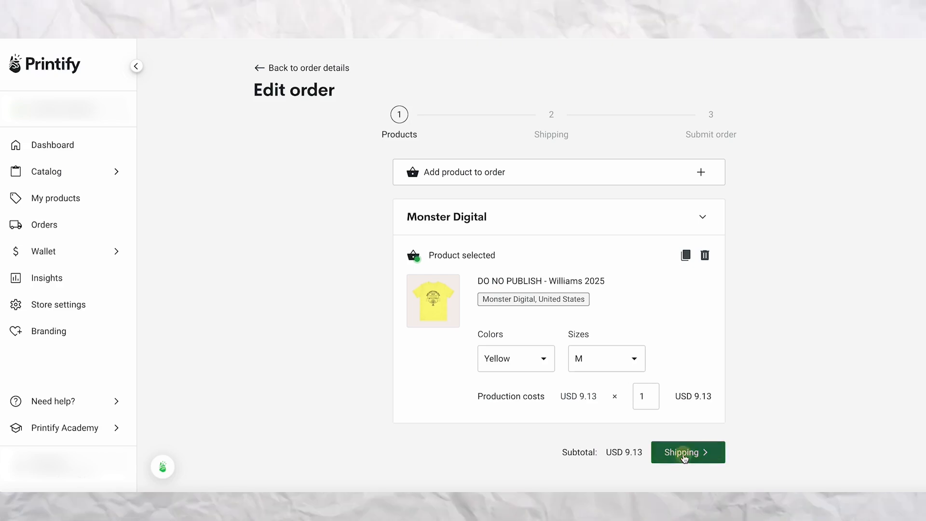
pyautogui.scroll(-5, 781, 303)
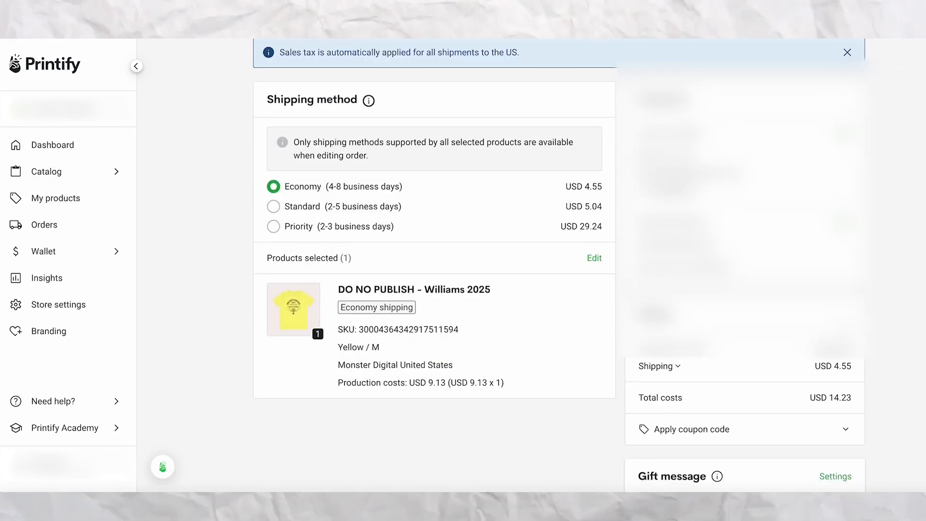
pyautogui.scroll(-1, 554, 289)
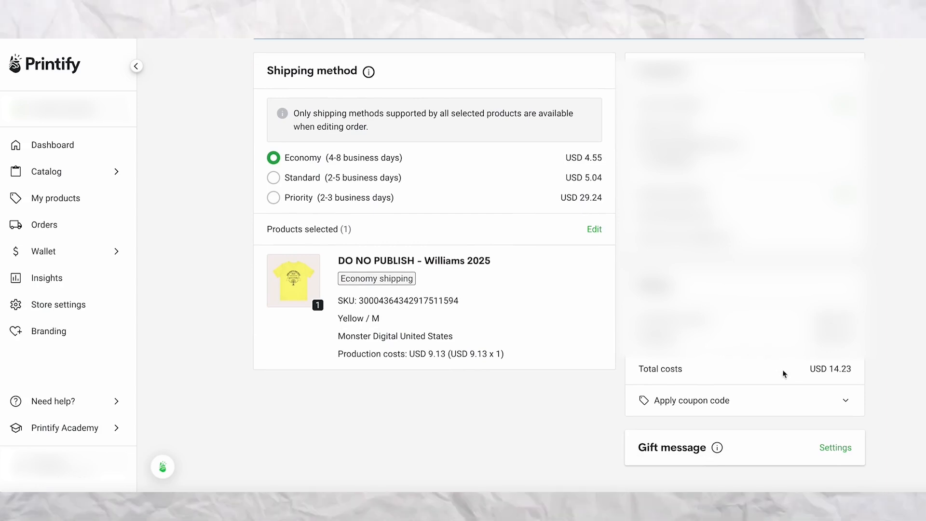
pyautogui.scroll(-1, 804, 386)
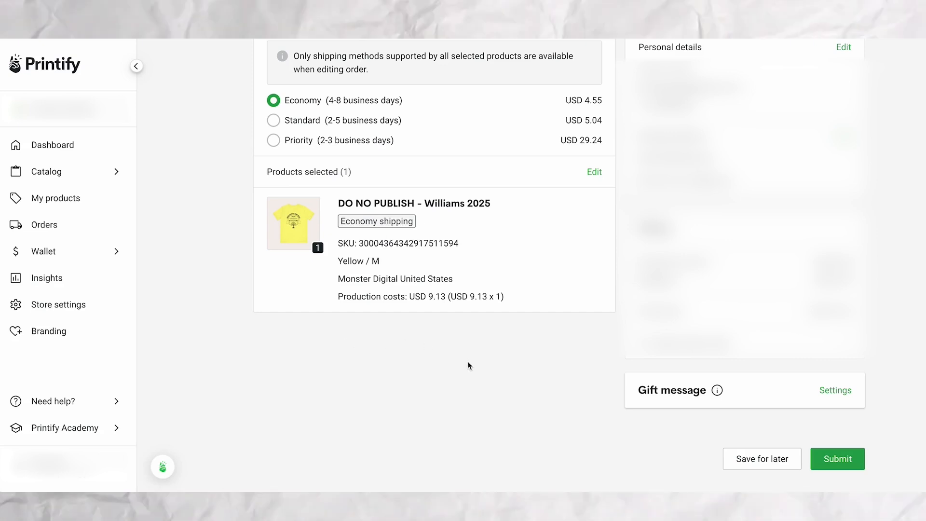
pyautogui.click(747, 463)
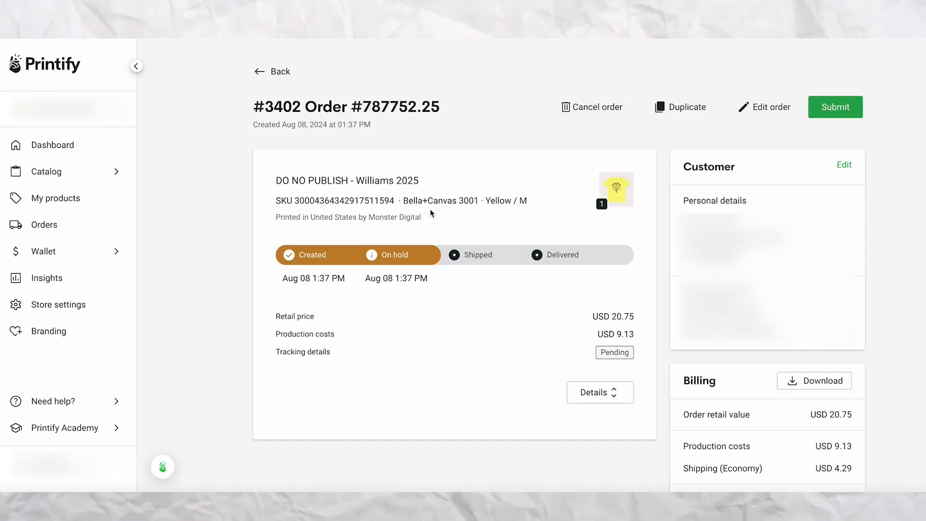